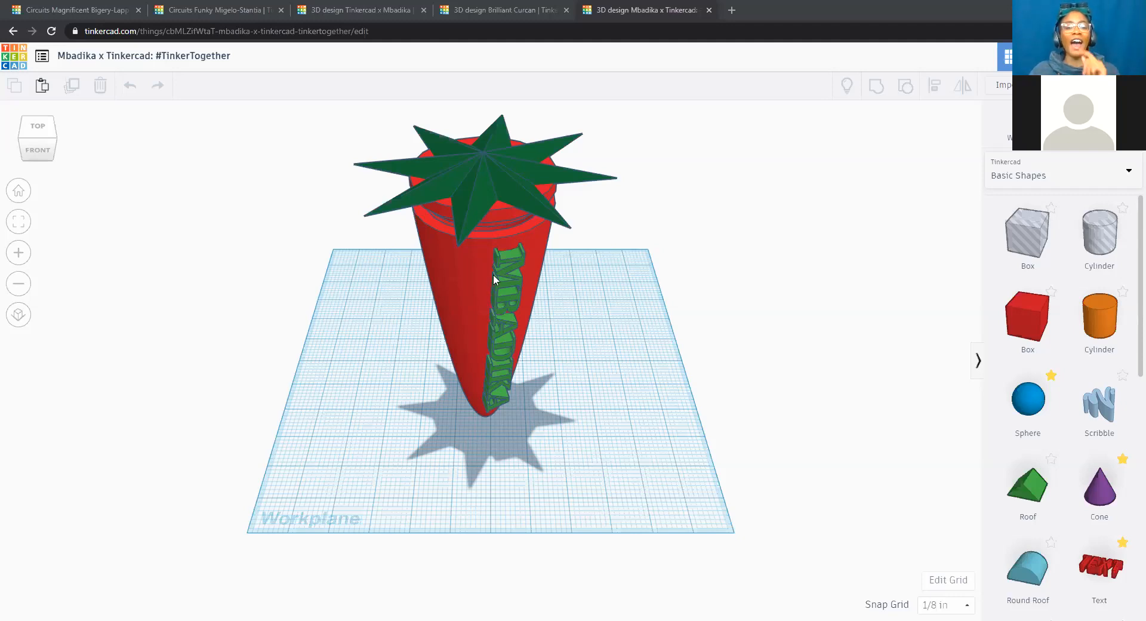
Step: Raise the star-topped lid straight up from the strawberry cup, leaving a gap above the cup's rim, and deselect it
{"action": "left_click", "coordinate": [33, 154]}
{"action": "mouse_move", "coordinate": [35, 148]}
{"action": "left_mouse_down"}
{"action": "mouse_move", "coordinate": [10, 145]}
{"action": "mouse_move", "coordinate": [47, 161]}
{"action": "mouse_move", "coordinate": [32, 157]}
{"action": "left_mouse_up"}
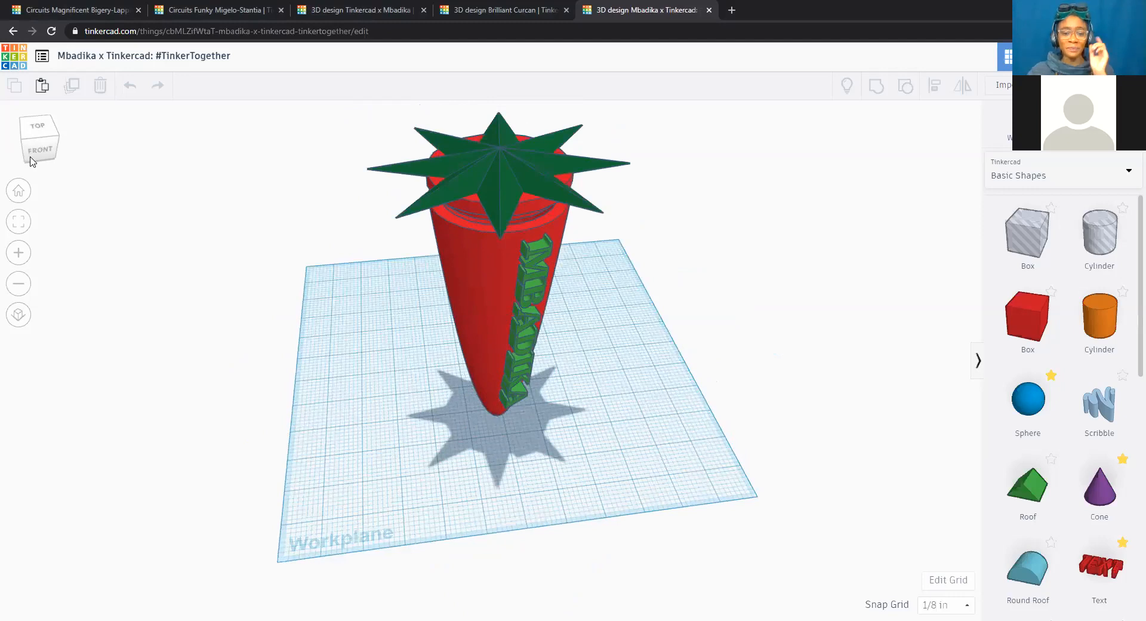
{"action": "right_click_drag", "start_coordinate": [503, 273], "coordinate": [485, 273]}
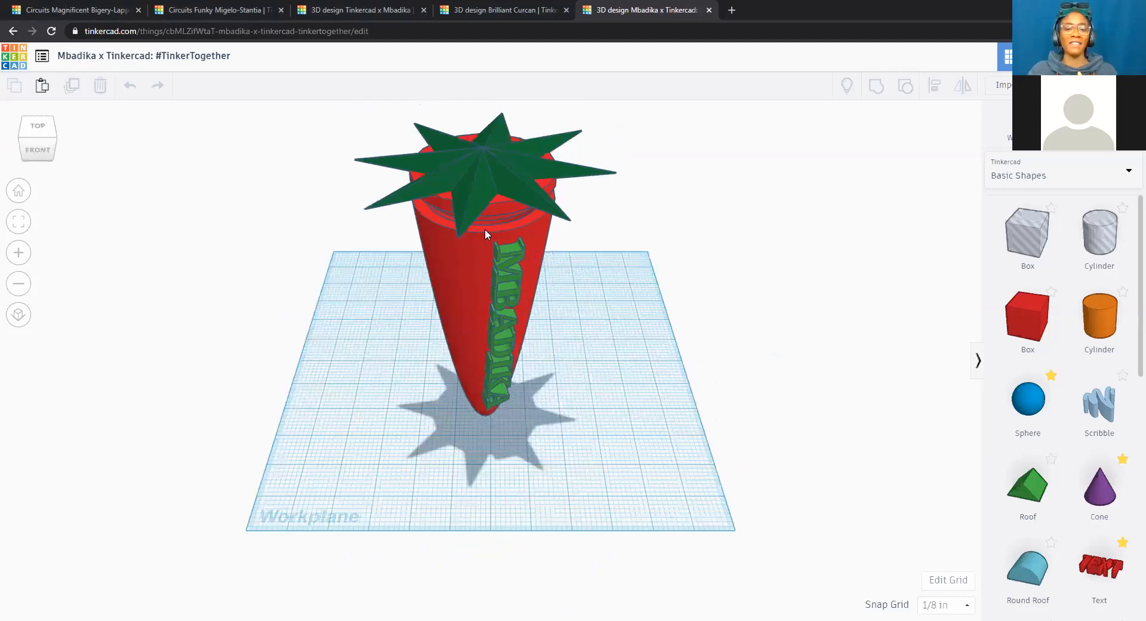
{"action": "left_click", "coordinate": [504, 196]}
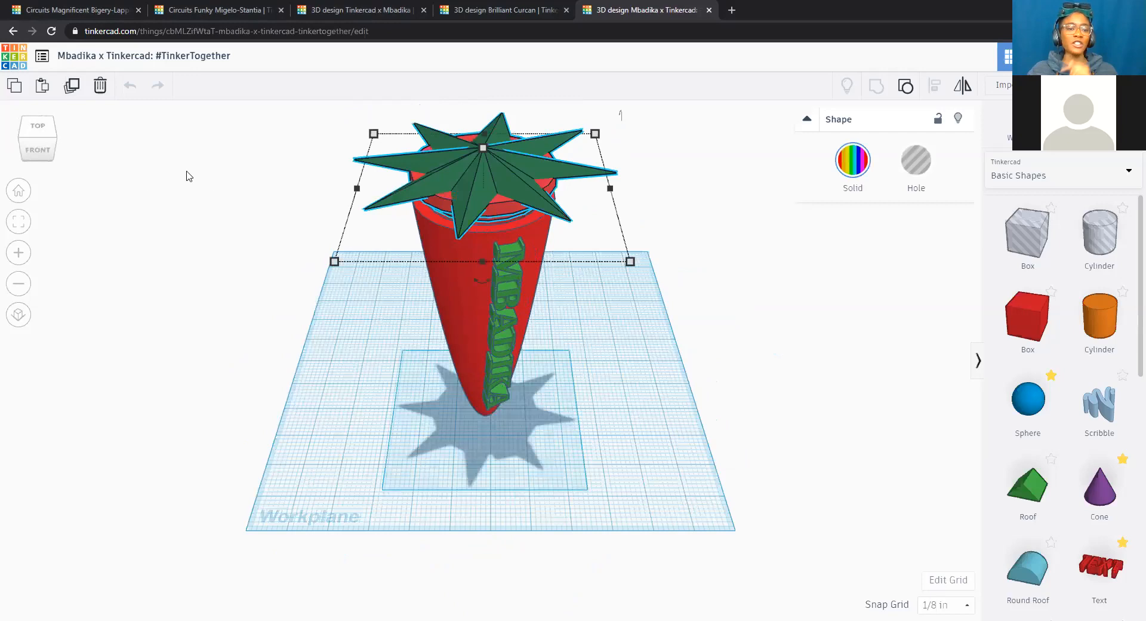
{"action": "left_click", "coordinate": [19, 222]}
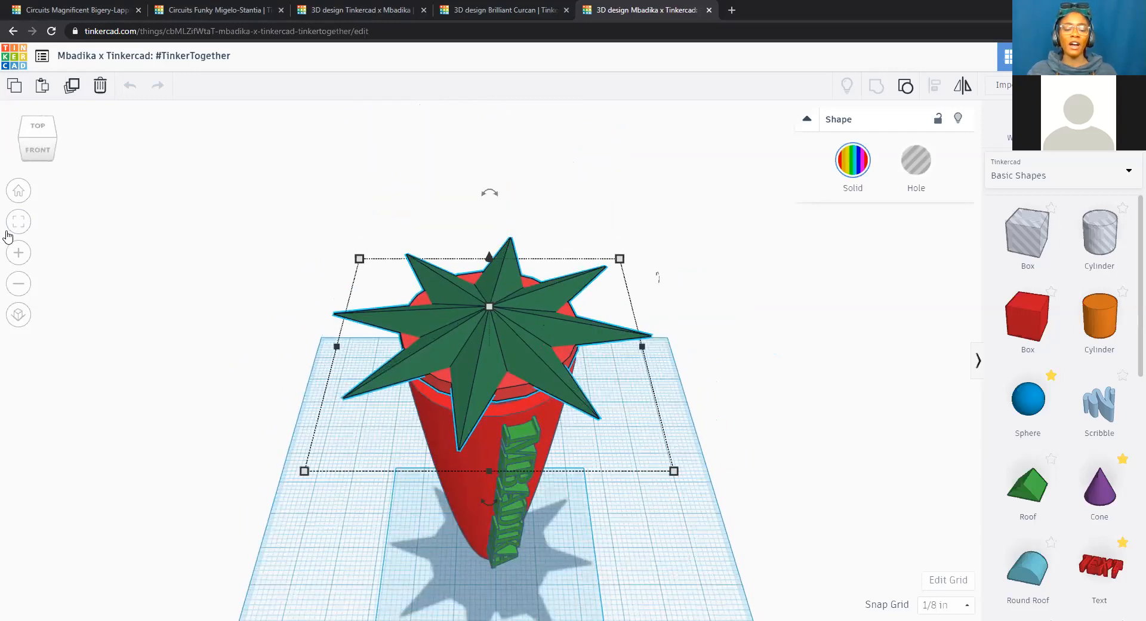
{"action": "left_click", "coordinate": [33, 157]}
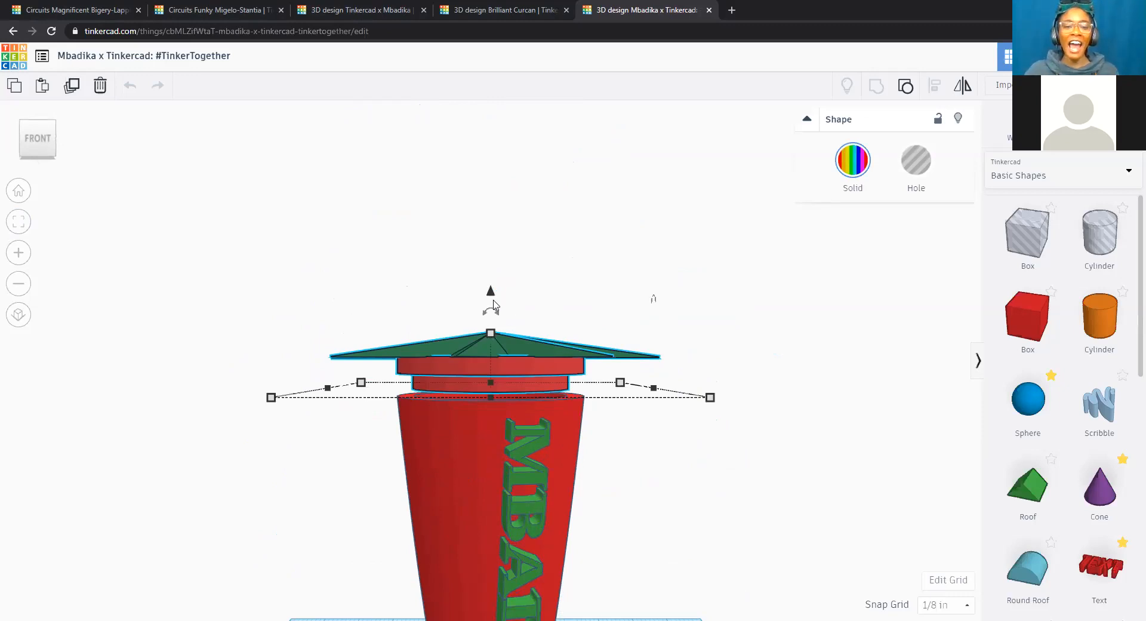
{"action": "left_click_drag", "start_coordinate": [492, 298], "coordinate": [485, 260]}
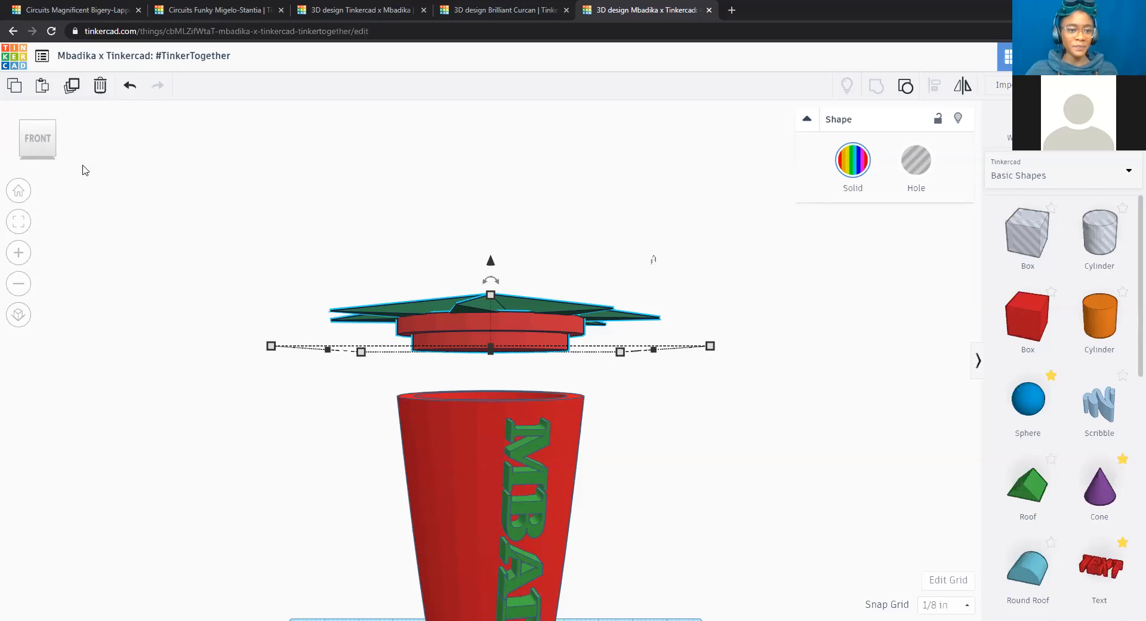
{"action": "left_click", "coordinate": [244, 267]}
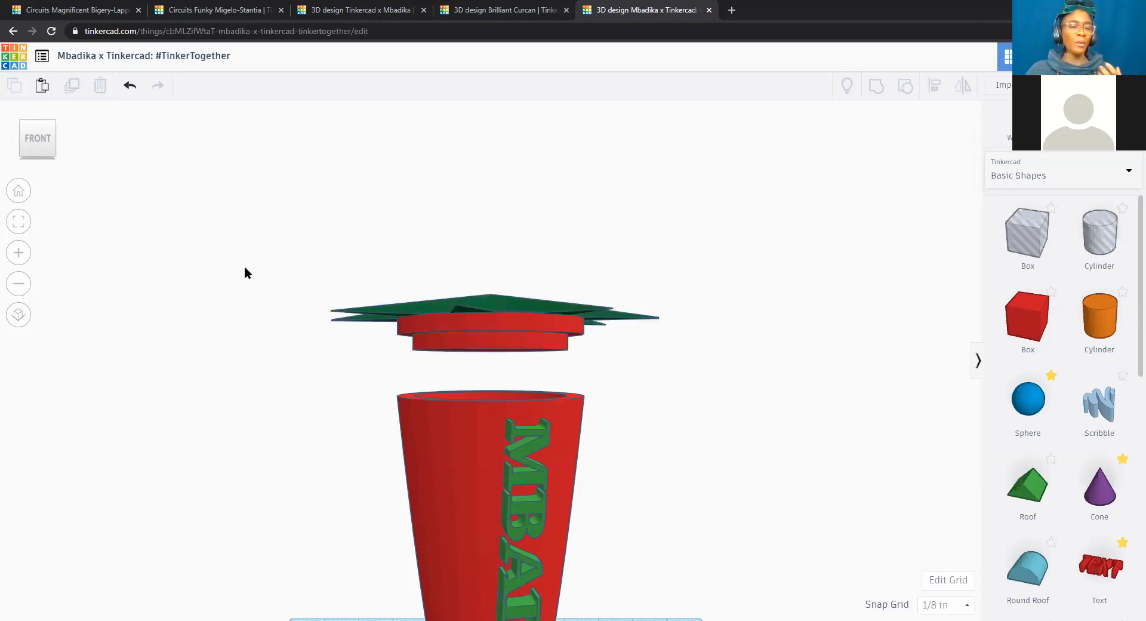
Step: Examine the strawberry cup and its separated lid from the front, top, left, back and right sides
{"action": "scroll", "coordinate": [320, 292], "scroll_direction": "down", "scroll_amount": 2}
{"action": "scroll", "coordinate": [321, 294], "scroll_direction": "down", "scroll_amount": 2}
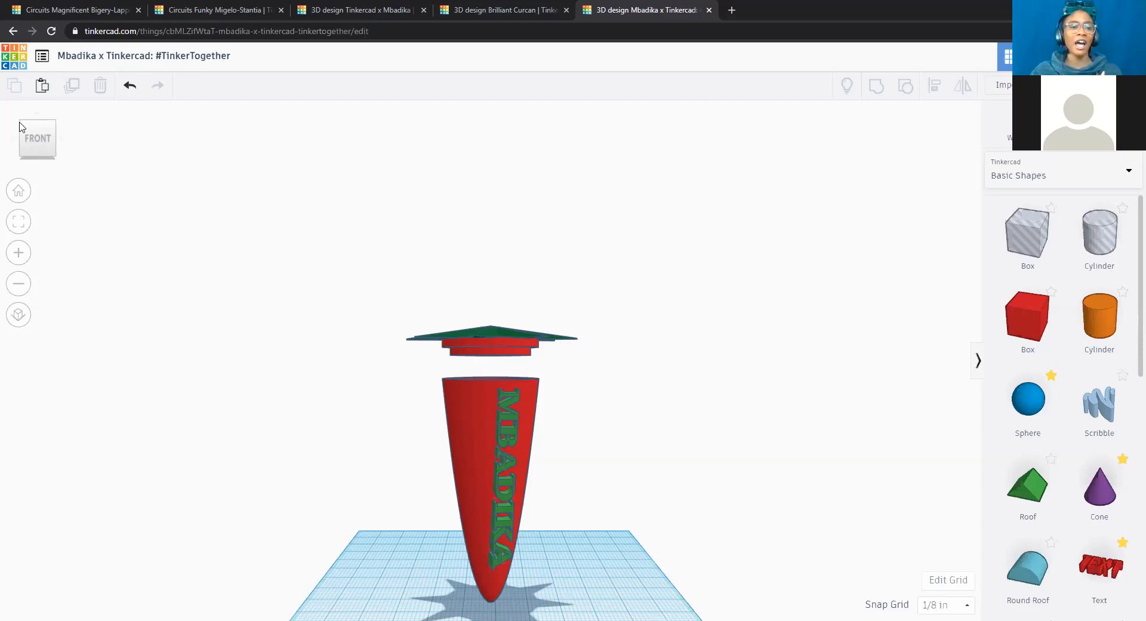
{"action": "left_click_drag", "start_coordinate": [43, 136], "coordinate": [65, 145]}
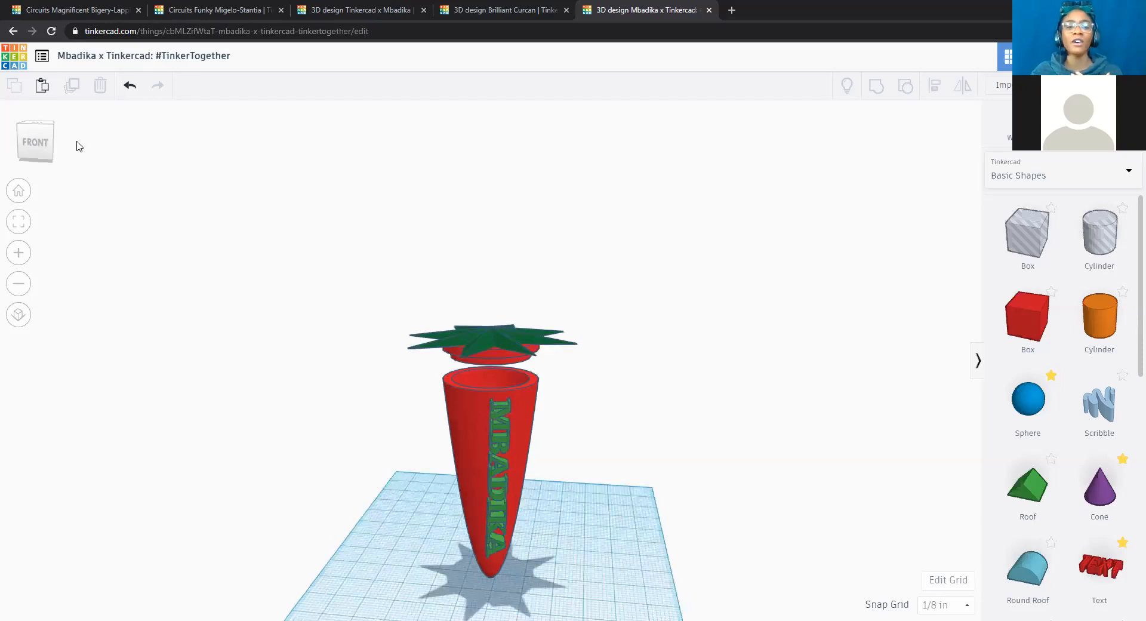
{"action": "left_click", "coordinate": [51, 133]}
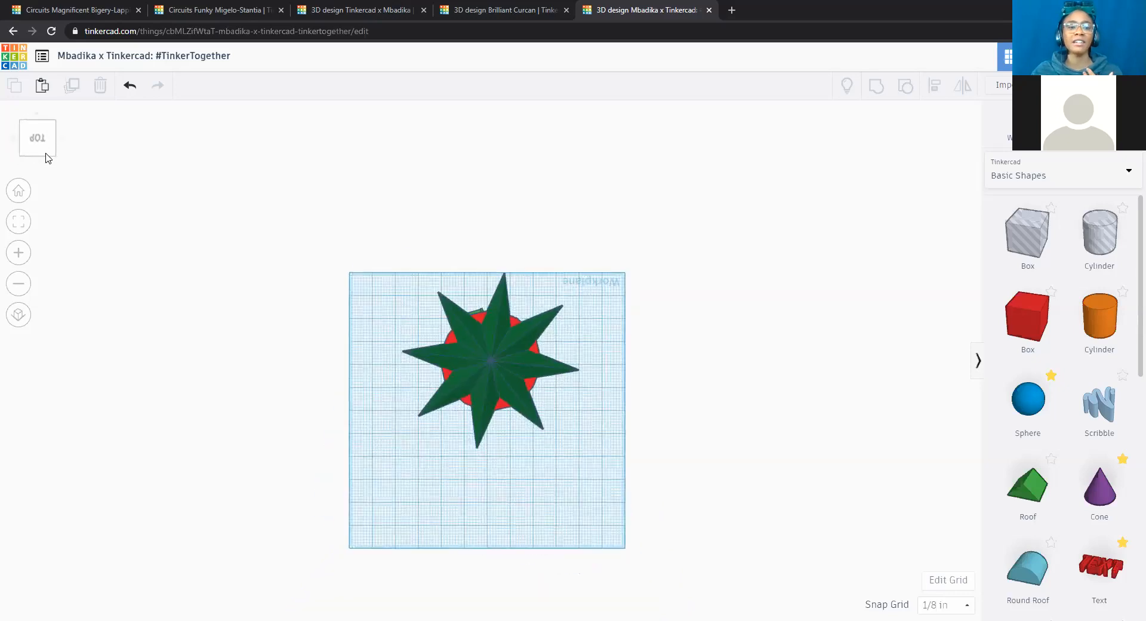
{"action": "left_click", "coordinate": [19, 191]}
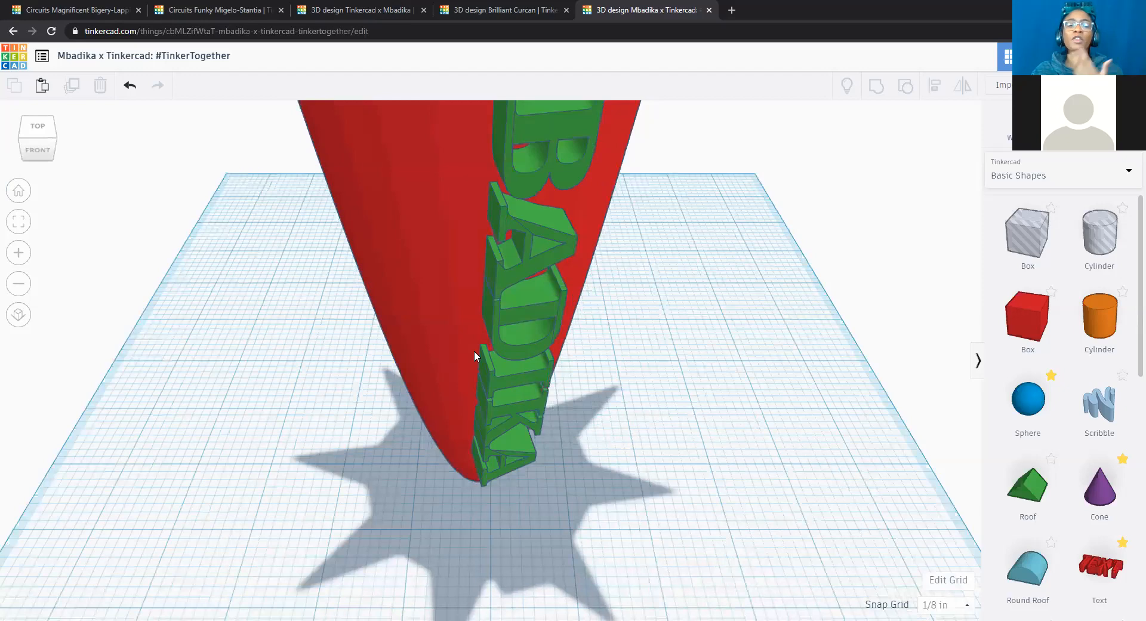
{"action": "scroll", "coordinate": [474, 353], "scroll_direction": "down", "scroll_amount": 5}
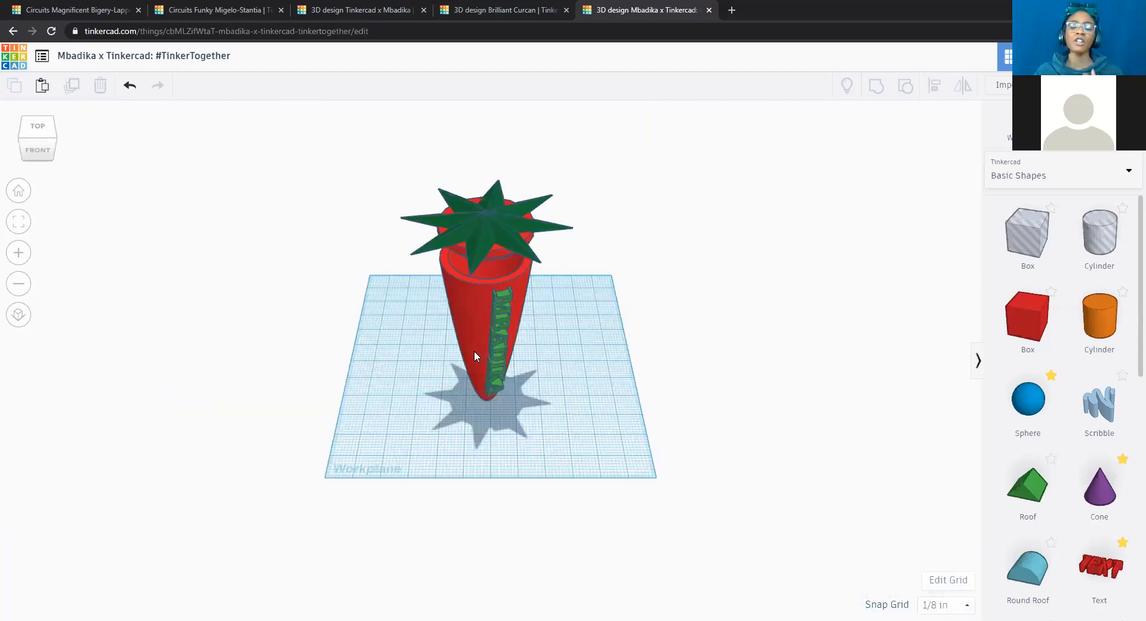
{"action": "left_click", "coordinate": [43, 152]}
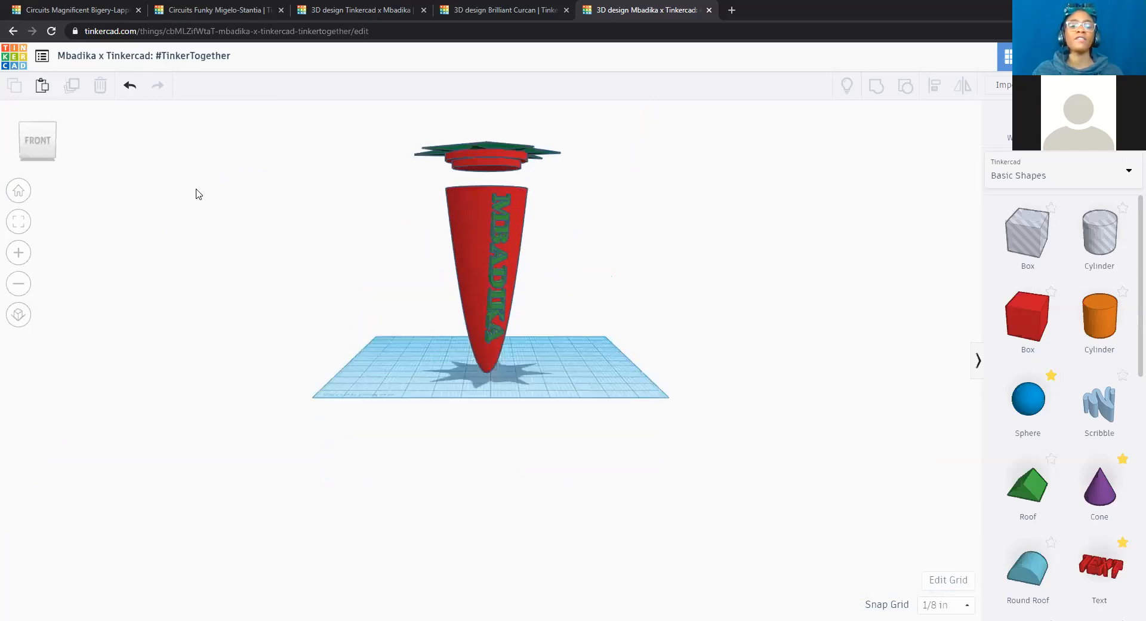
{"action": "left_click", "coordinate": [21, 125]}
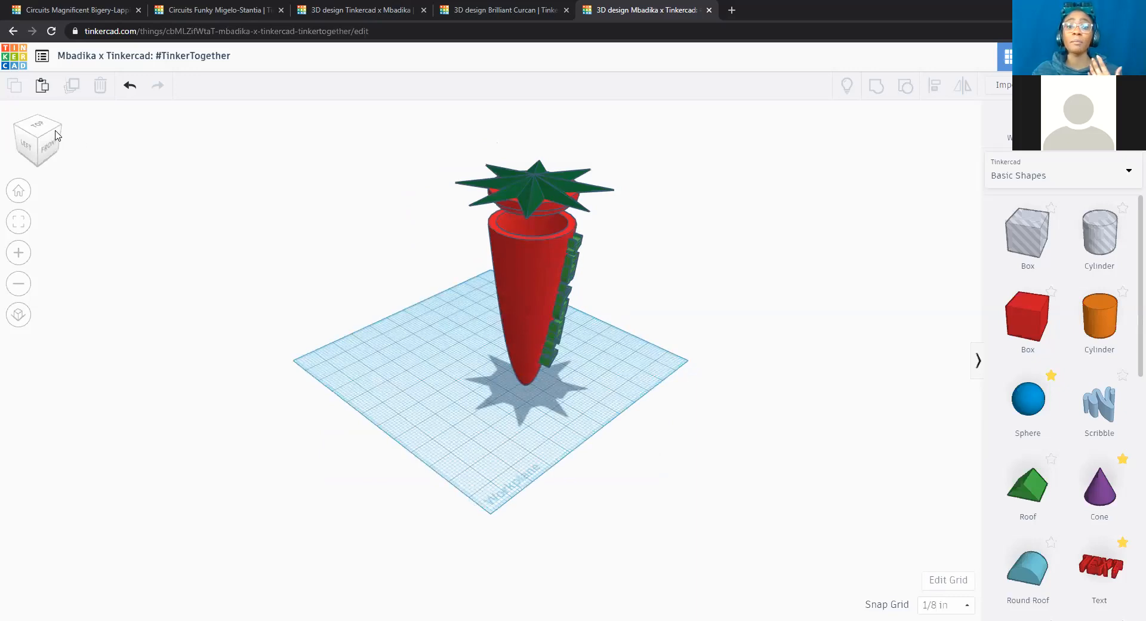
{"action": "left_click", "coordinate": [36, 127]}
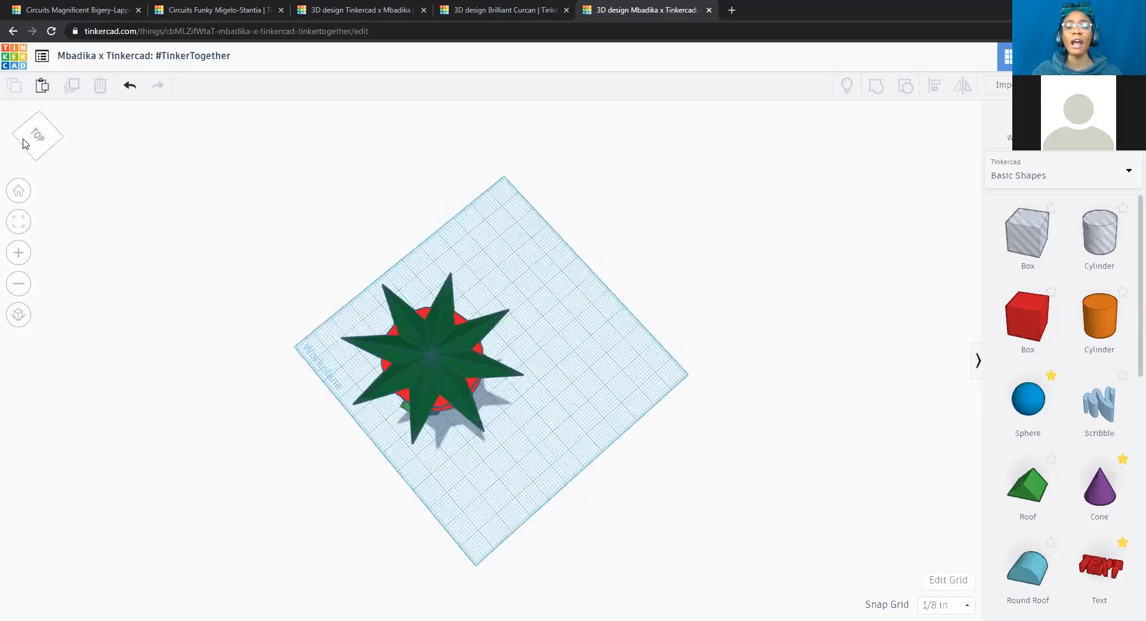
{"action": "left_click", "coordinate": [23, 143]}
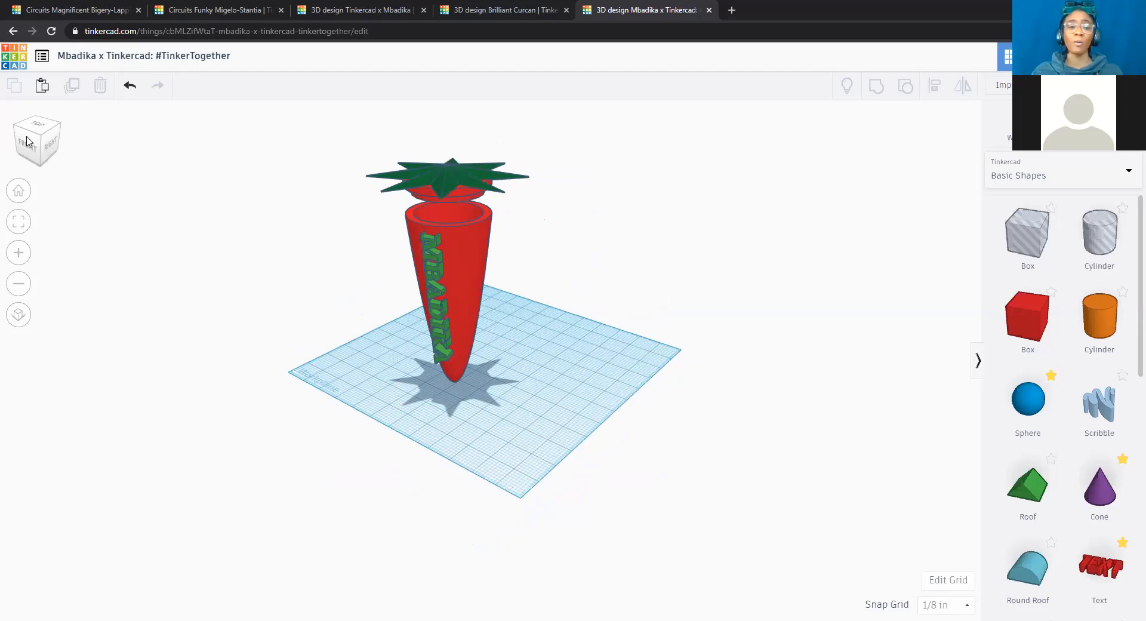
{"action": "left_click", "coordinate": [27, 148]}
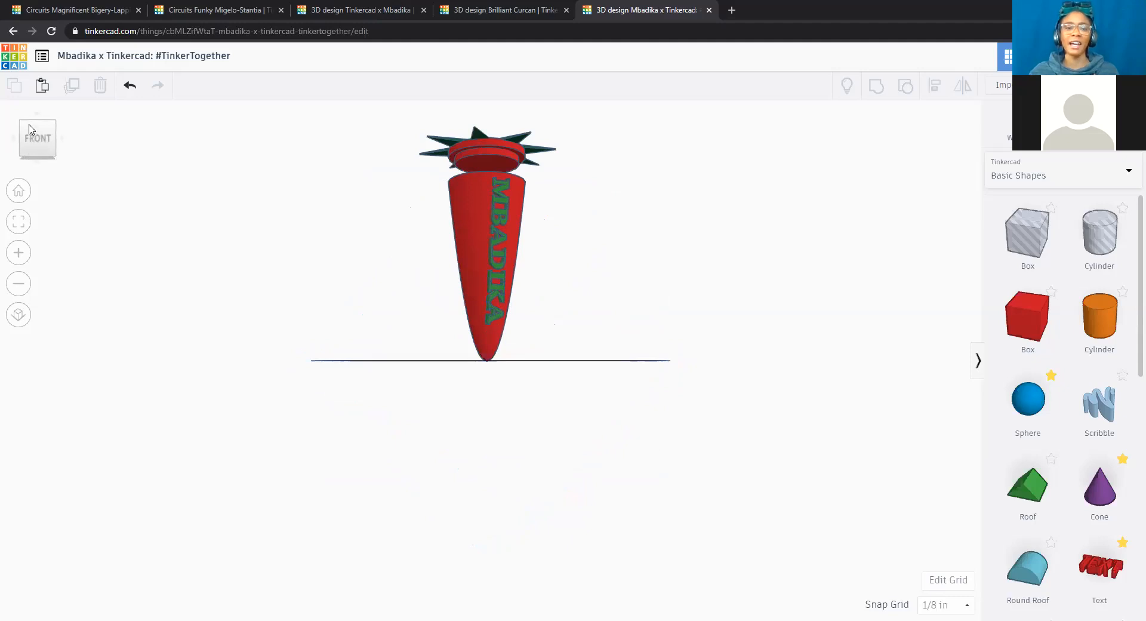
{"action": "left_click", "coordinate": [26, 127]}
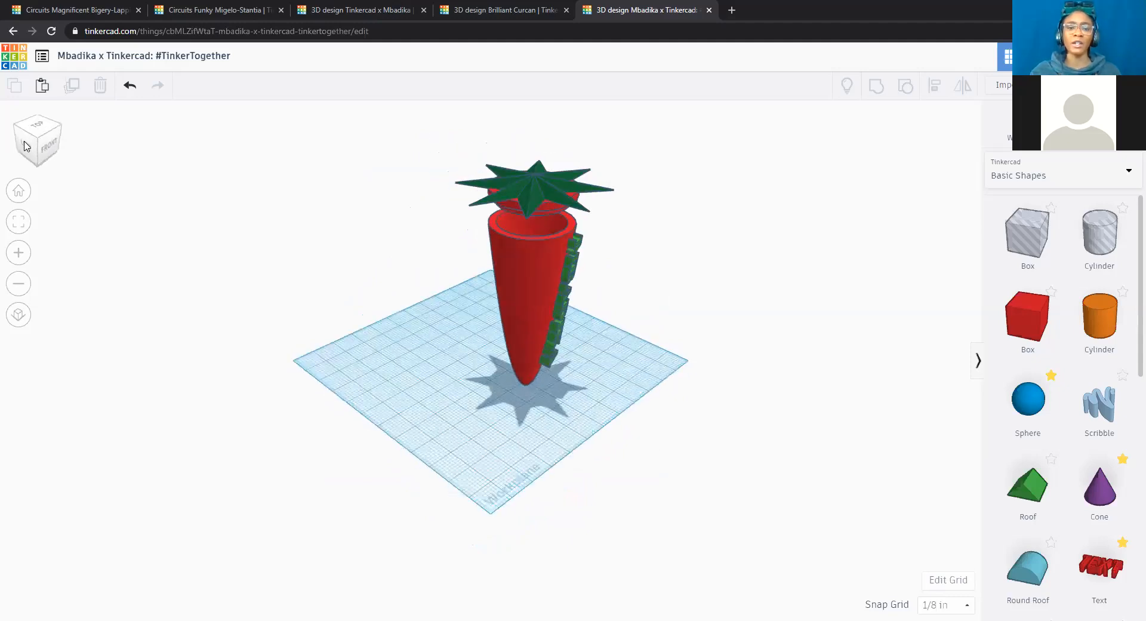
{"action": "left_click", "coordinate": [23, 141]}
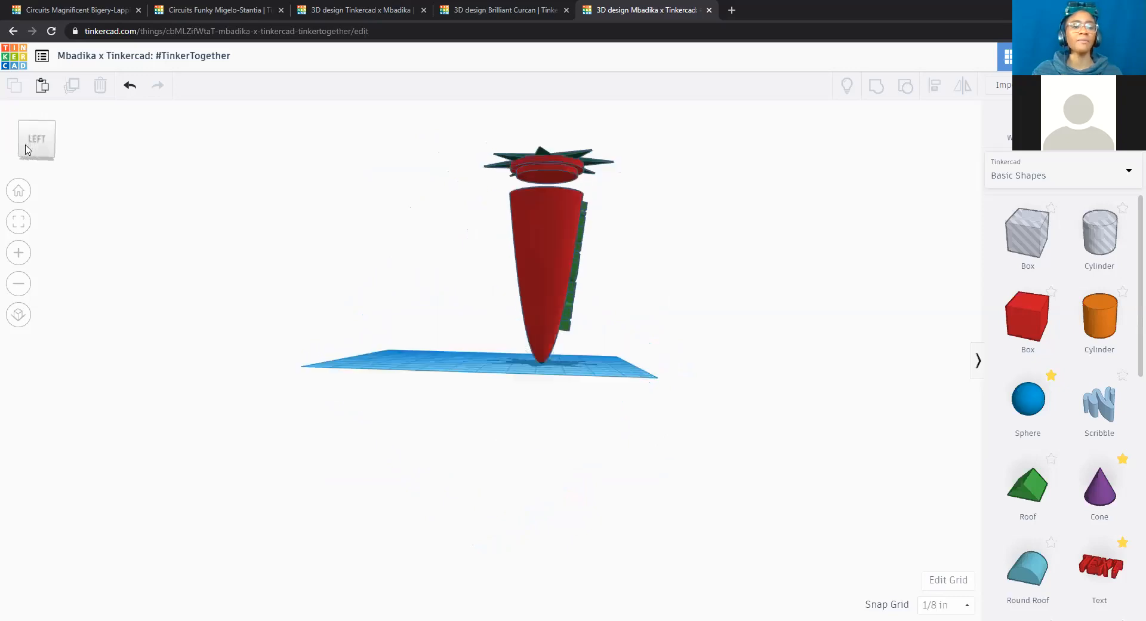
{"action": "left_click", "coordinate": [23, 140]}
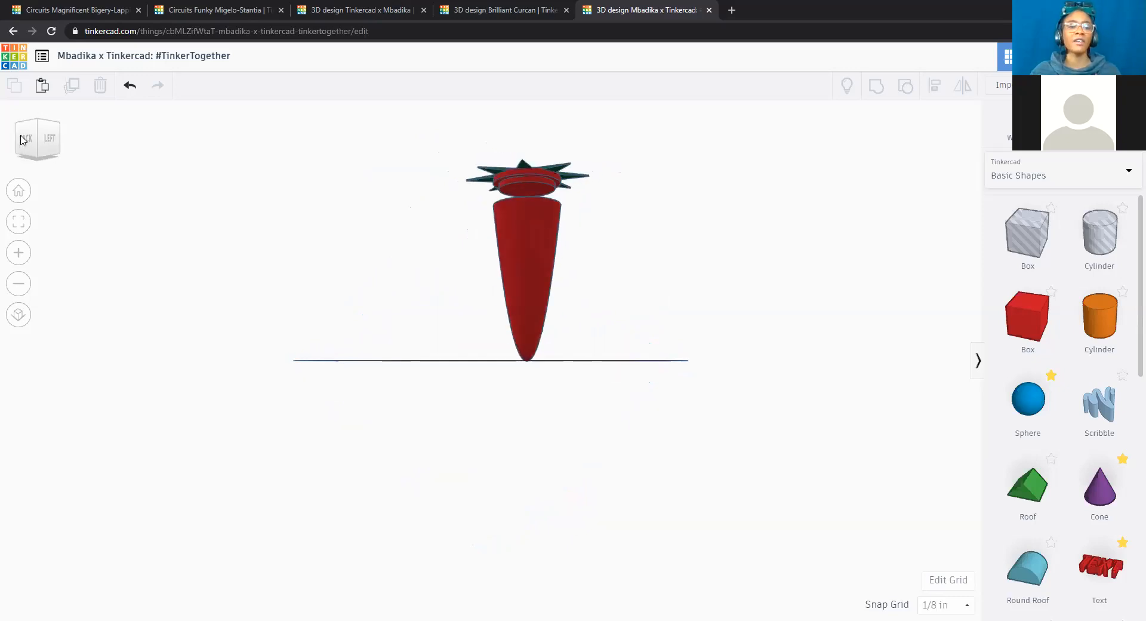
{"action": "left_click", "coordinate": [23, 140]}
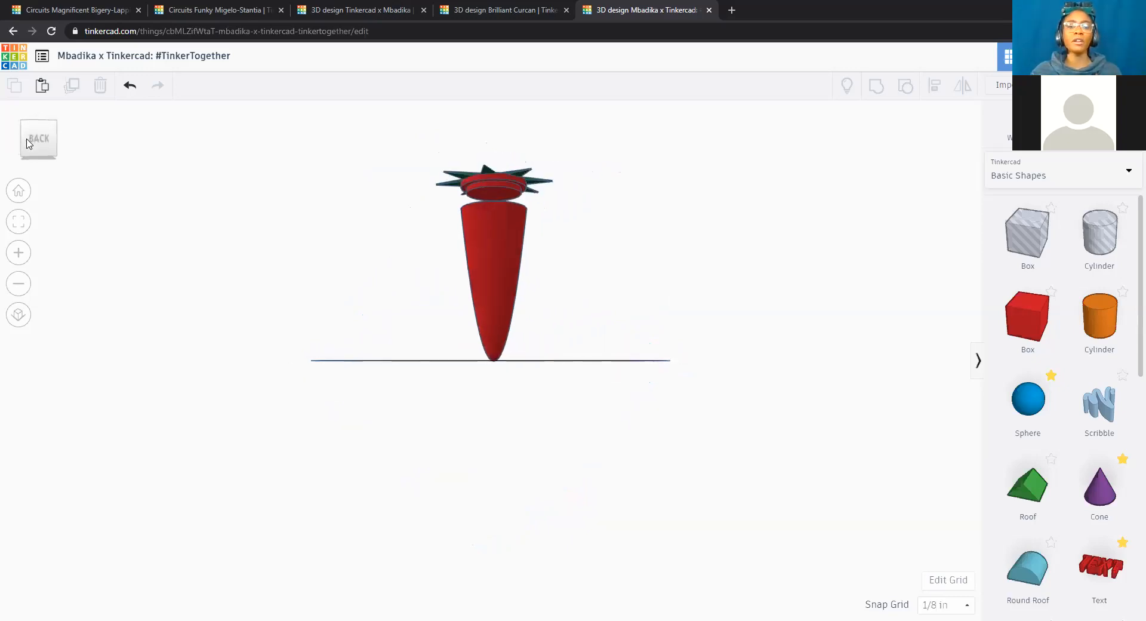
{"action": "left_click", "coordinate": [26, 142]}
{"action": "left_click", "coordinate": [26, 142]}
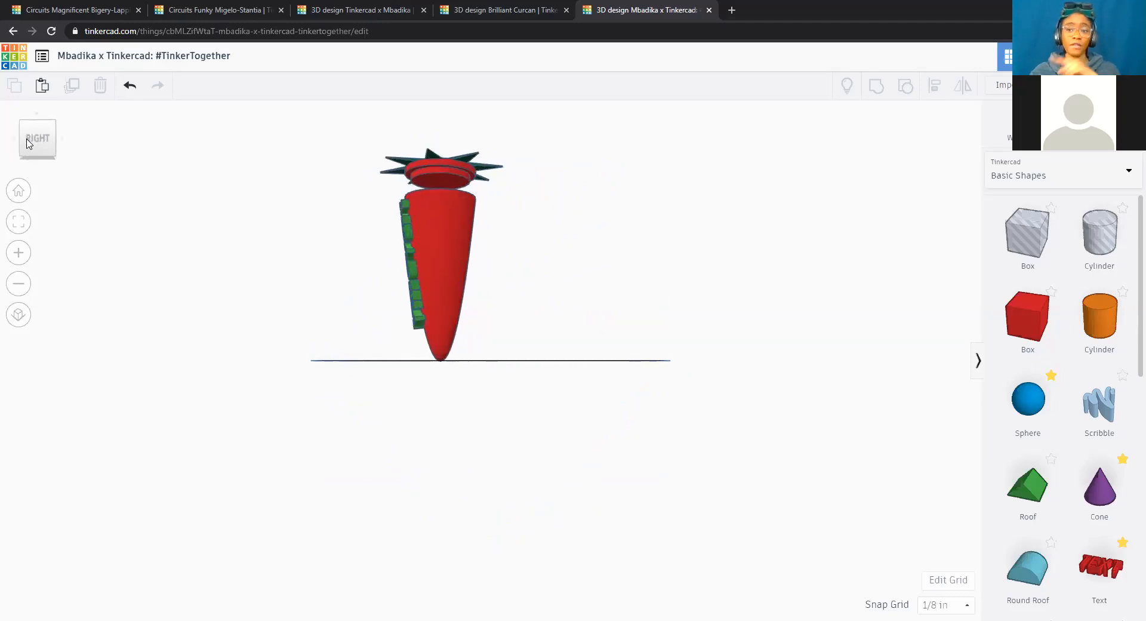
{"action": "left_click", "coordinate": [26, 142]}
{"action": "left_click", "coordinate": [26, 142]}
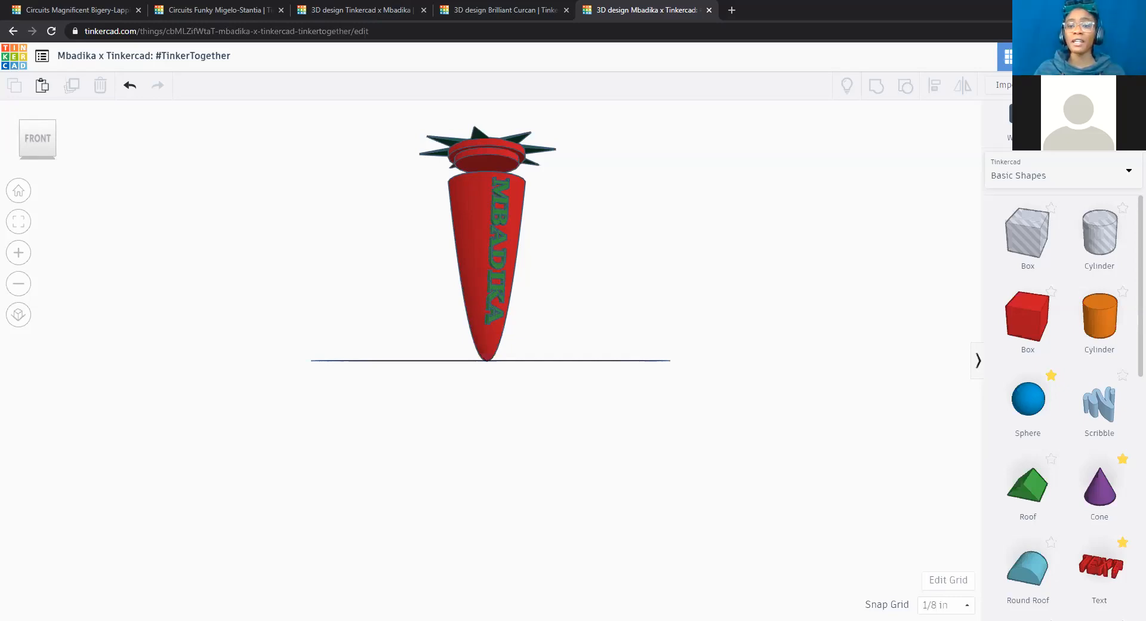
Step: Export everything in the design as an STL file and review the options for sending the design to Autodesk Fusion 360 and 3D communities
{"action": "left_click", "coordinate": [1062, 85]}
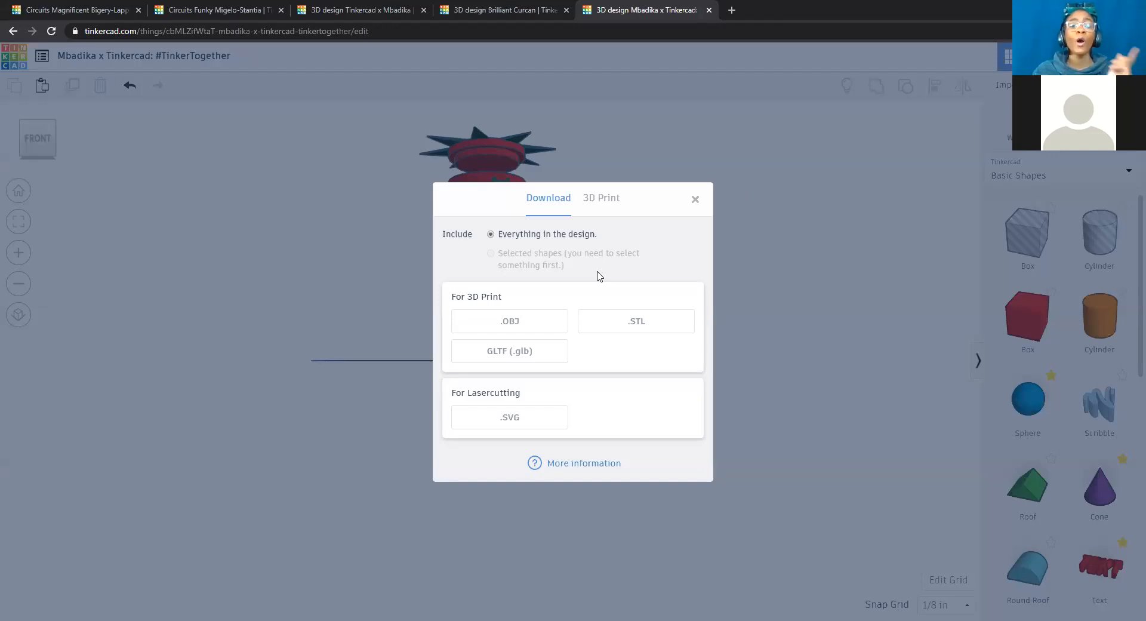
{"action": "left_click", "coordinate": [636, 325]}
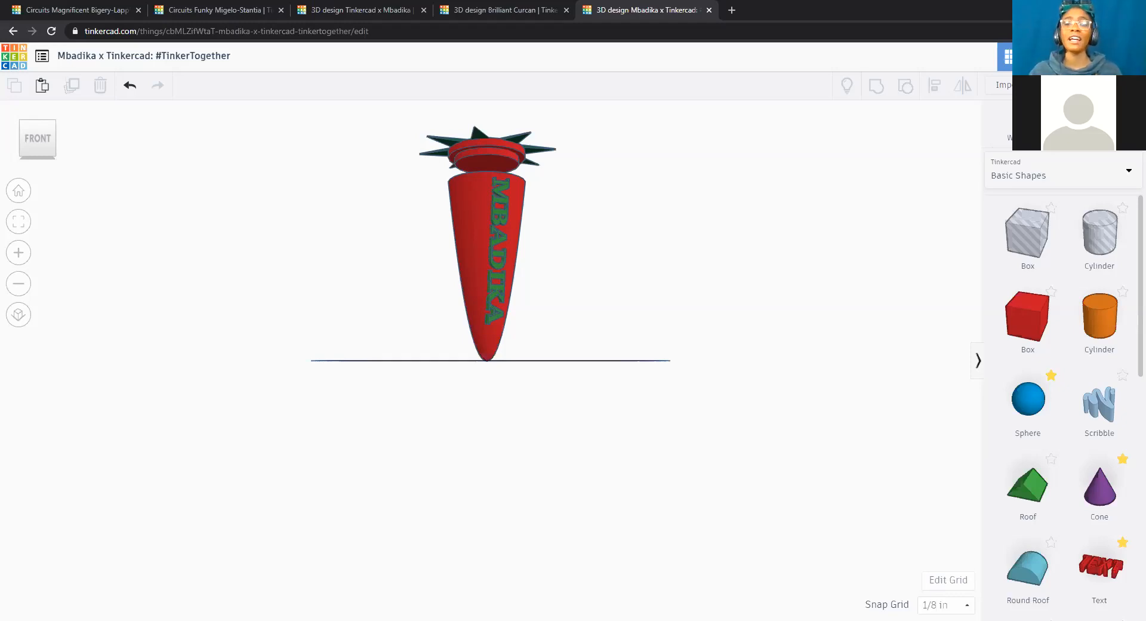
{"action": "left_click", "coordinate": [1114, 85]}
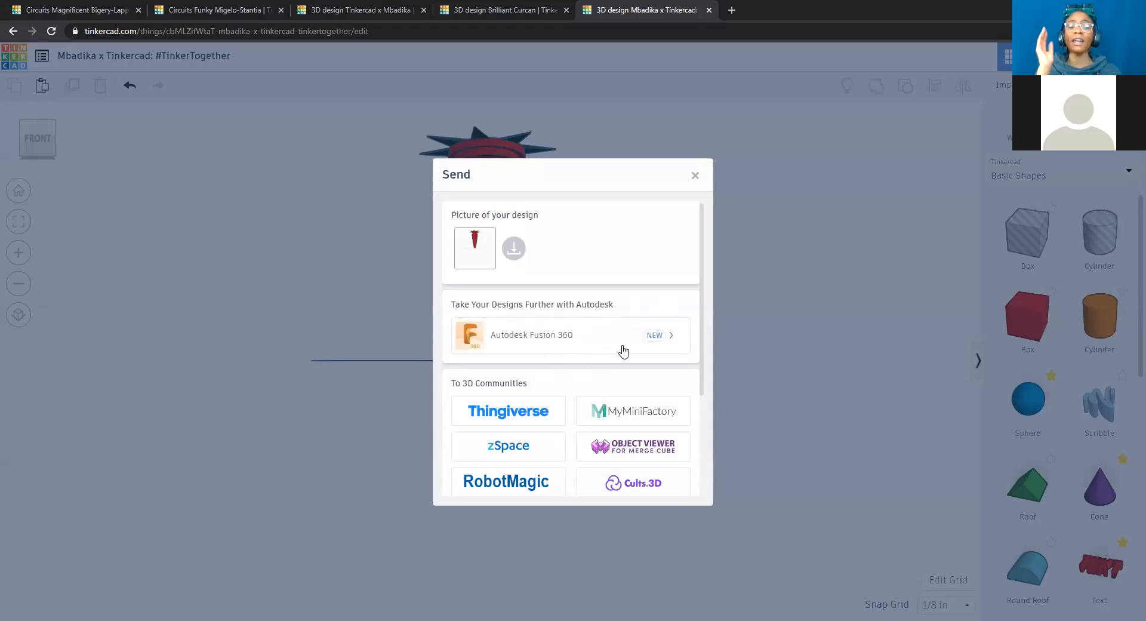
{"action": "left_click", "coordinate": [695, 176]}
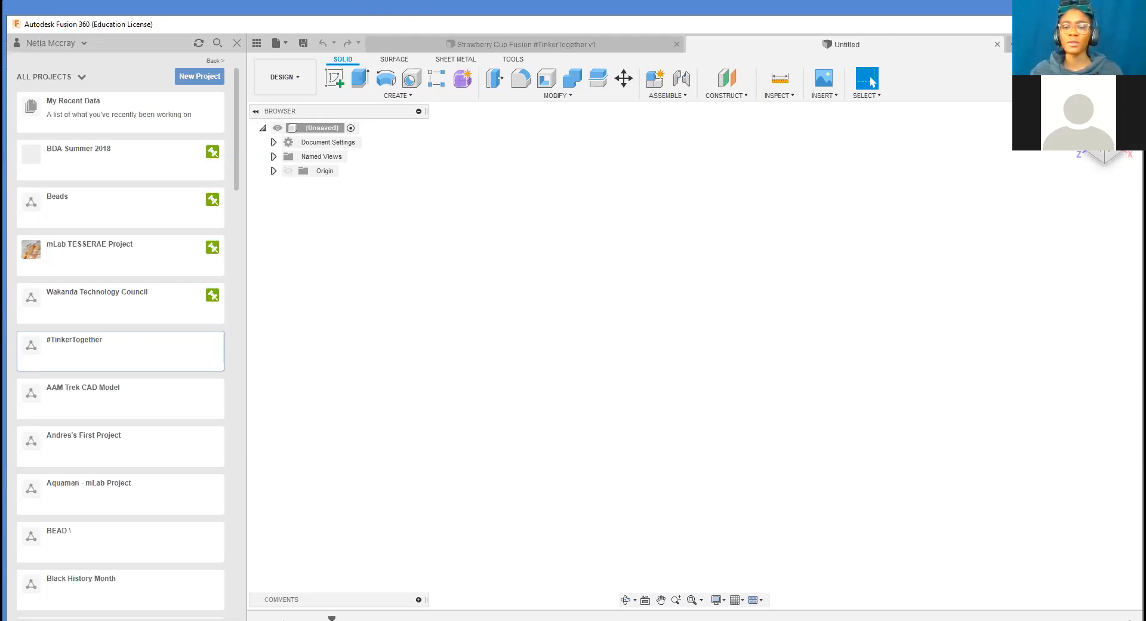
Step: Switch to a maximized Autodesk Fusion 360 window and create a new project named "#TinkerTogether | Afternoon"
{"action": "left_click", "coordinate": [1102, 25]}
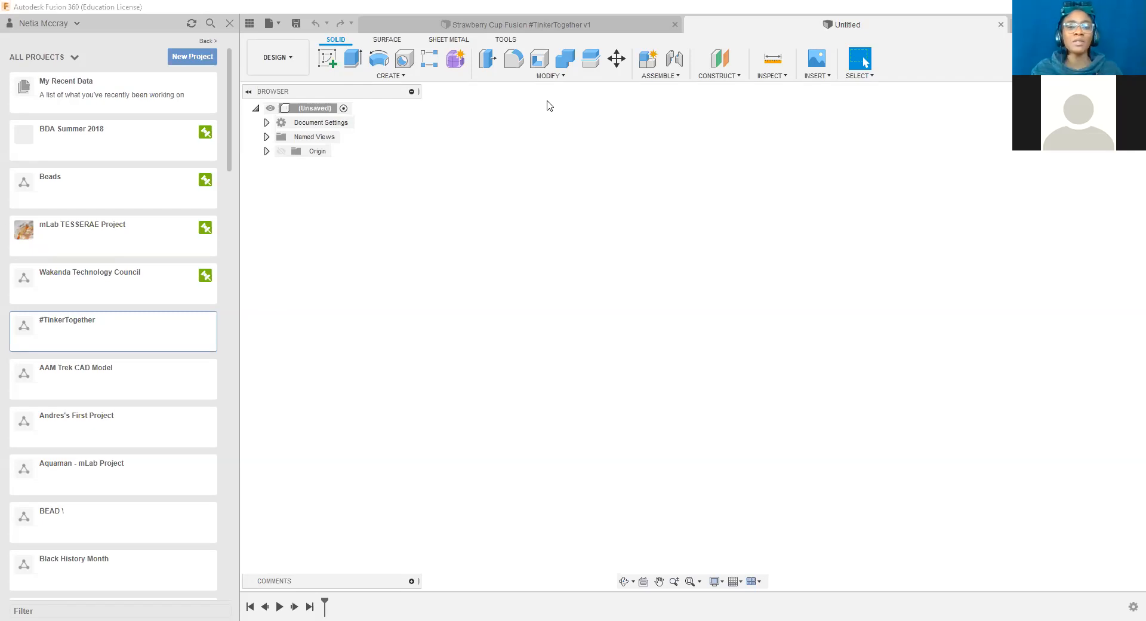
{"action": "left_click", "coordinate": [193, 59]}
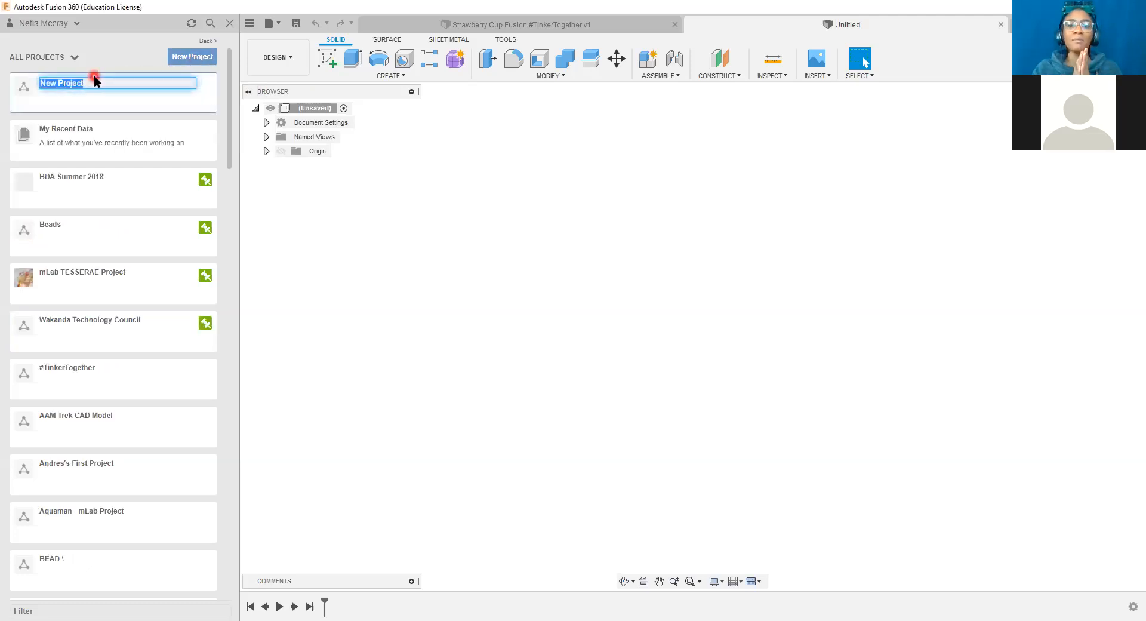
{"action": "type", "text": "#Ti"}
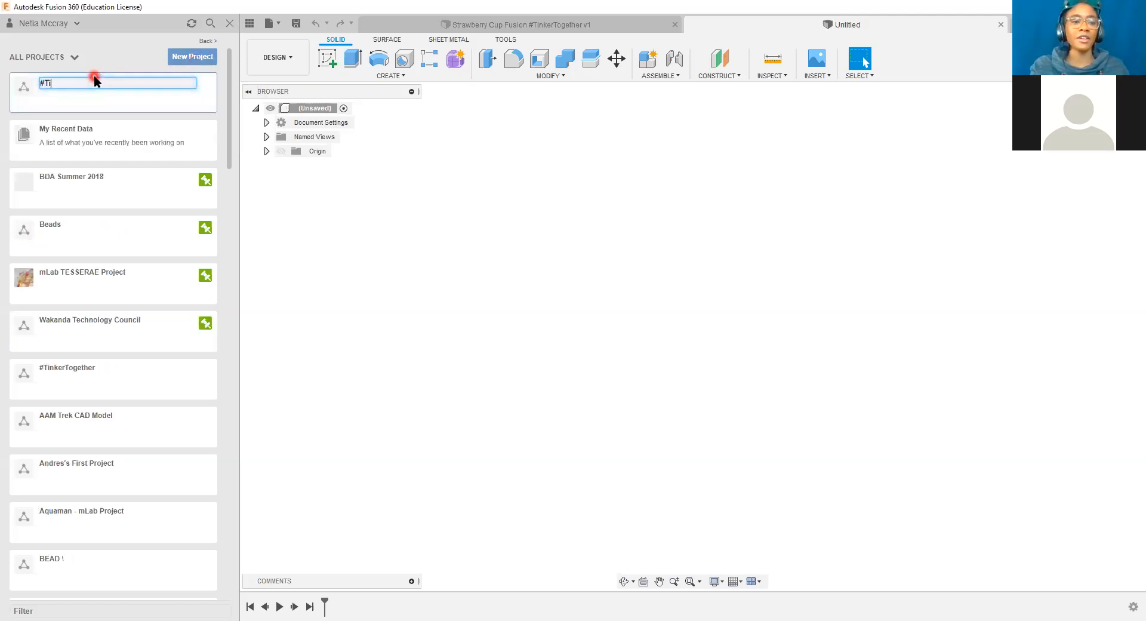
{"action": "type", "text": "nkerTogether Aftern"}
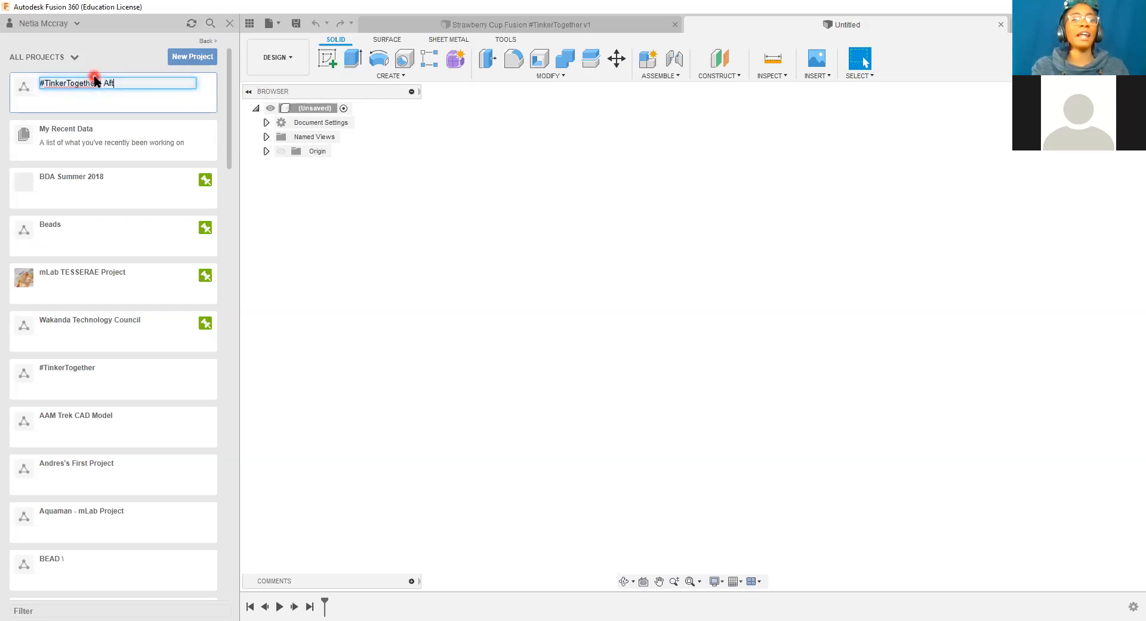
{"action": "type", "text": "oon"}
{"action": "key", "text": "Return"}
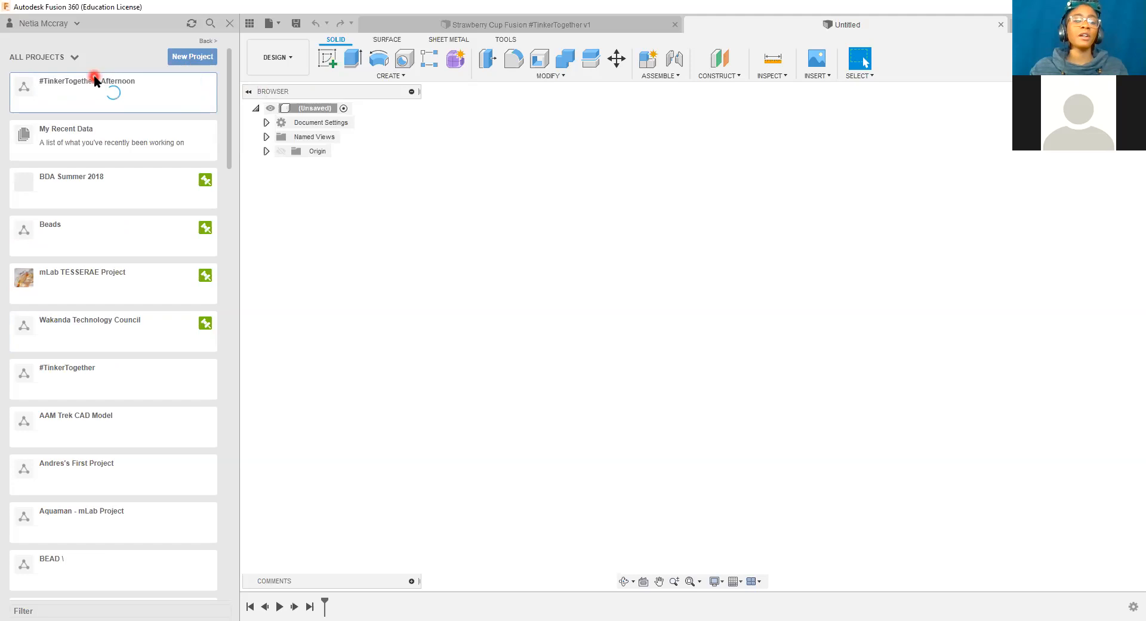
Step: Open the "#TinkerTogether | Afternoon" project and create a folder in it named "Strawberry Cup #TinkerTogether"
{"action": "left_click", "coordinate": [122, 98]}
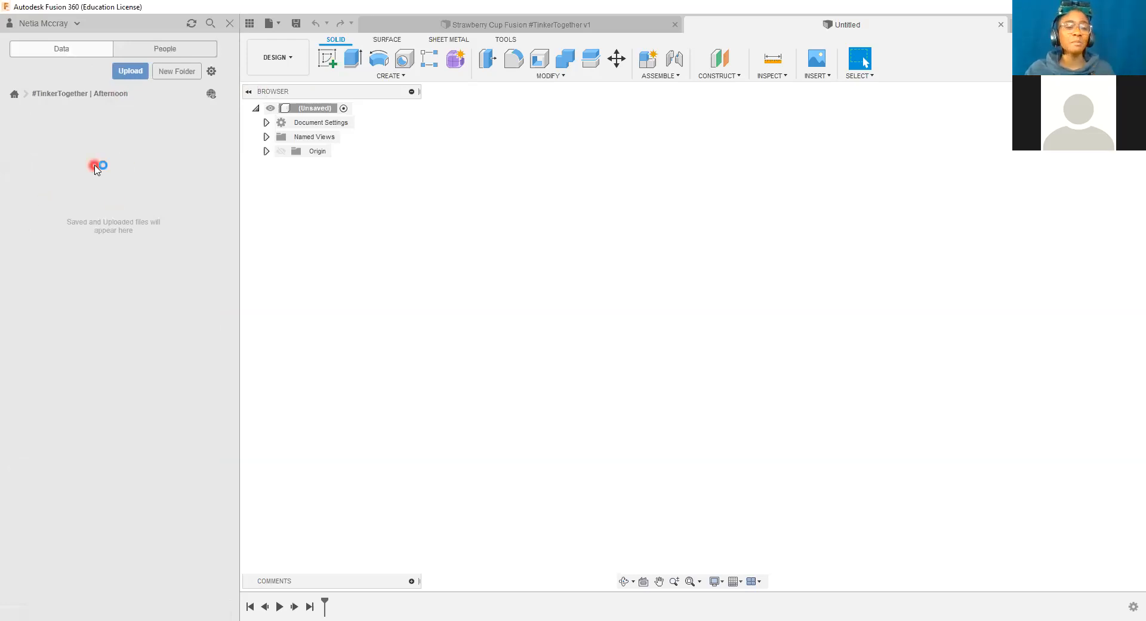
{"action": "left_click", "coordinate": [173, 72]}
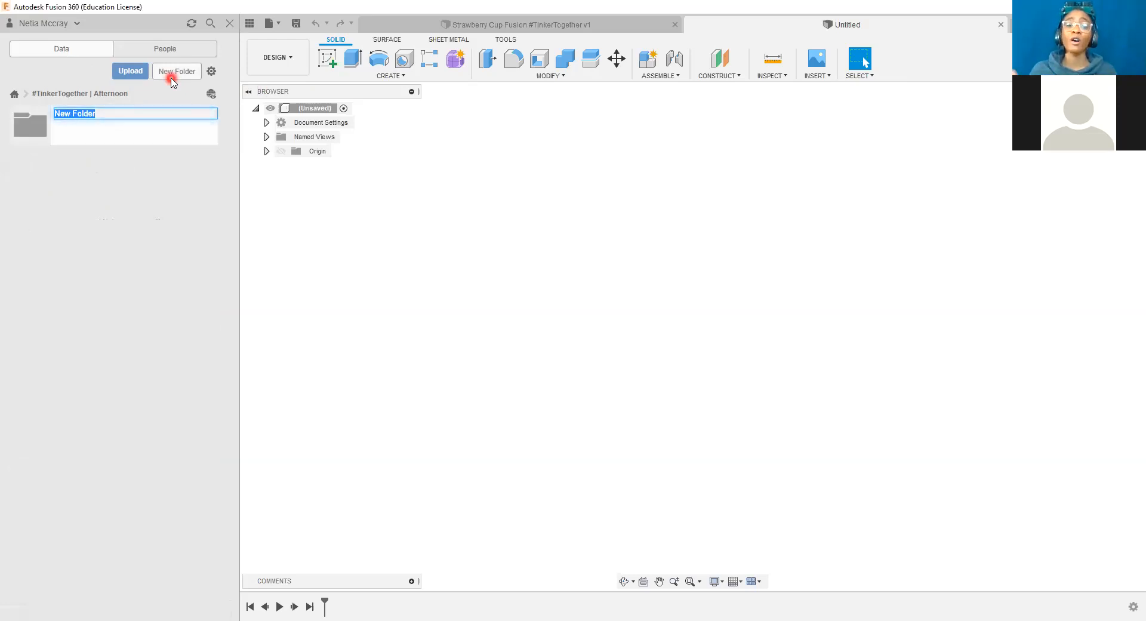
{"action": "type", "text": "S"}
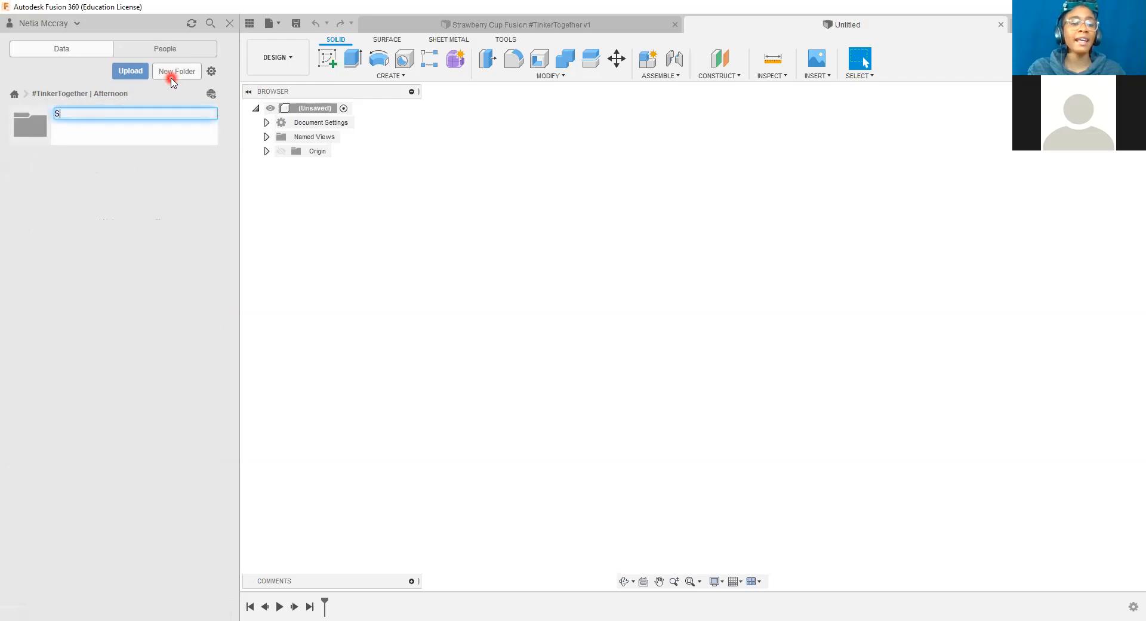
{"action": "type", "text": "trawberry C"}
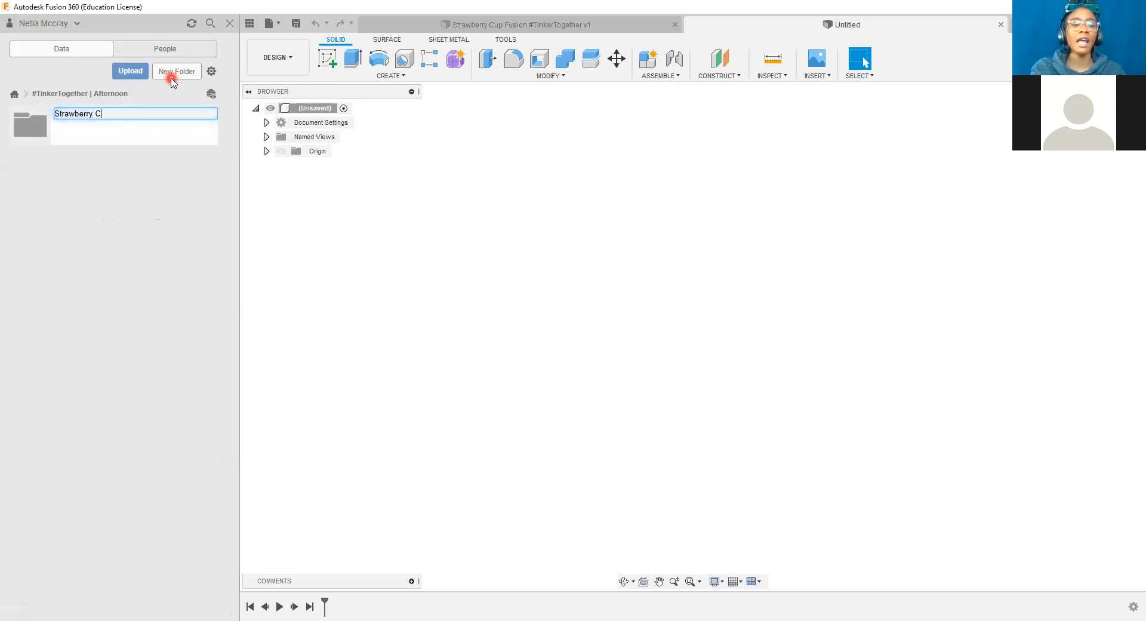
{"action": "type", "text": "up #TinkerTogether"}
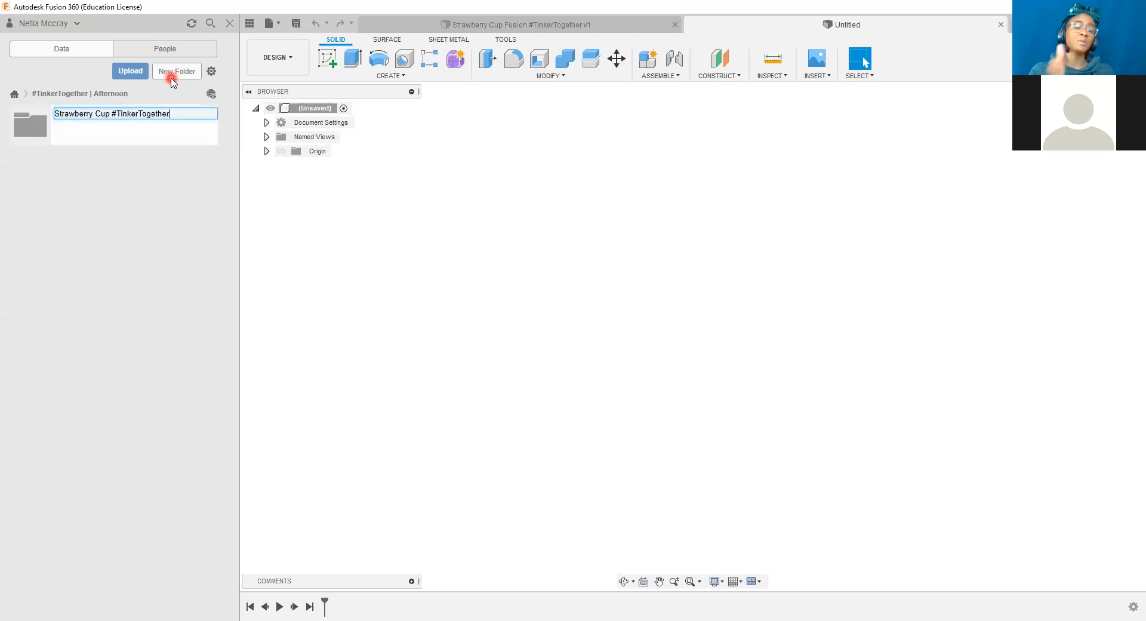
{"action": "left_click", "coordinate": [173, 112]}
{"action": "left_click", "coordinate": [173, 182]}
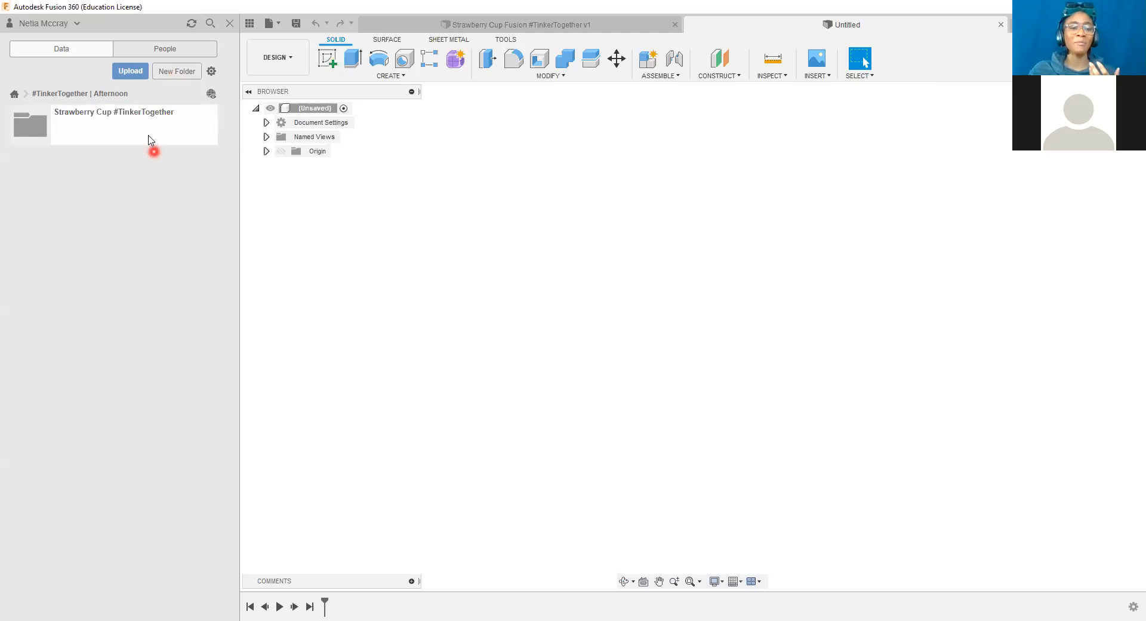
Step: Upload the STL file "Mbadika x Tinkercad_ #TinkerTogether (1)" from Downloads into the "Strawberry Cup #TinkerTogether" folder and open the uploaded design
{"action": "left_click", "coordinate": [148, 138]}
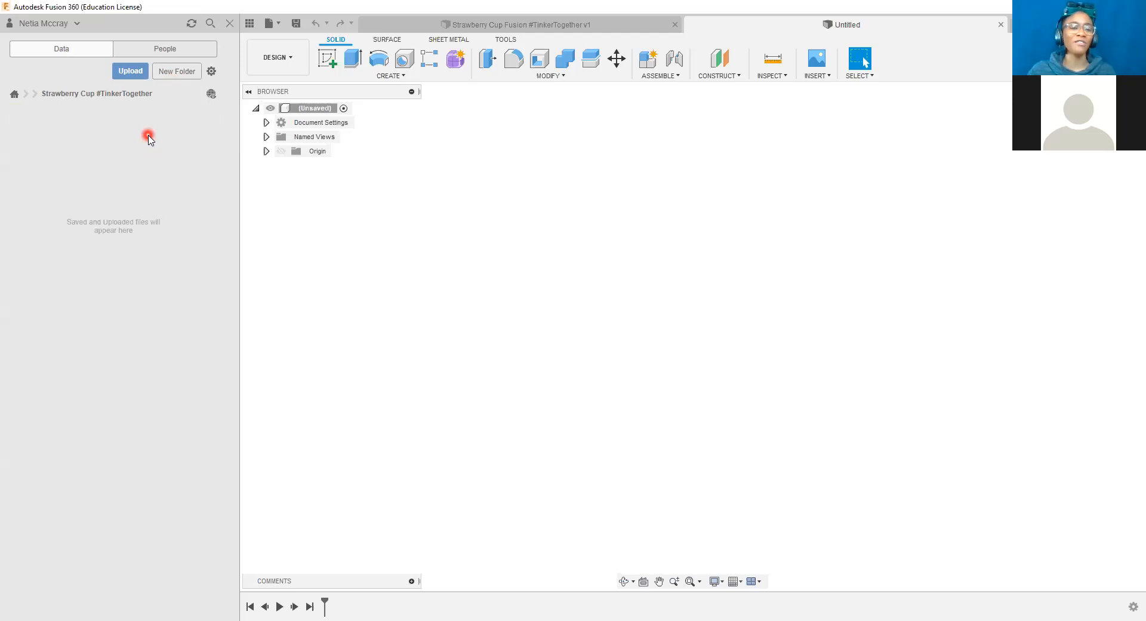
{"action": "left_click", "coordinate": [131, 77]}
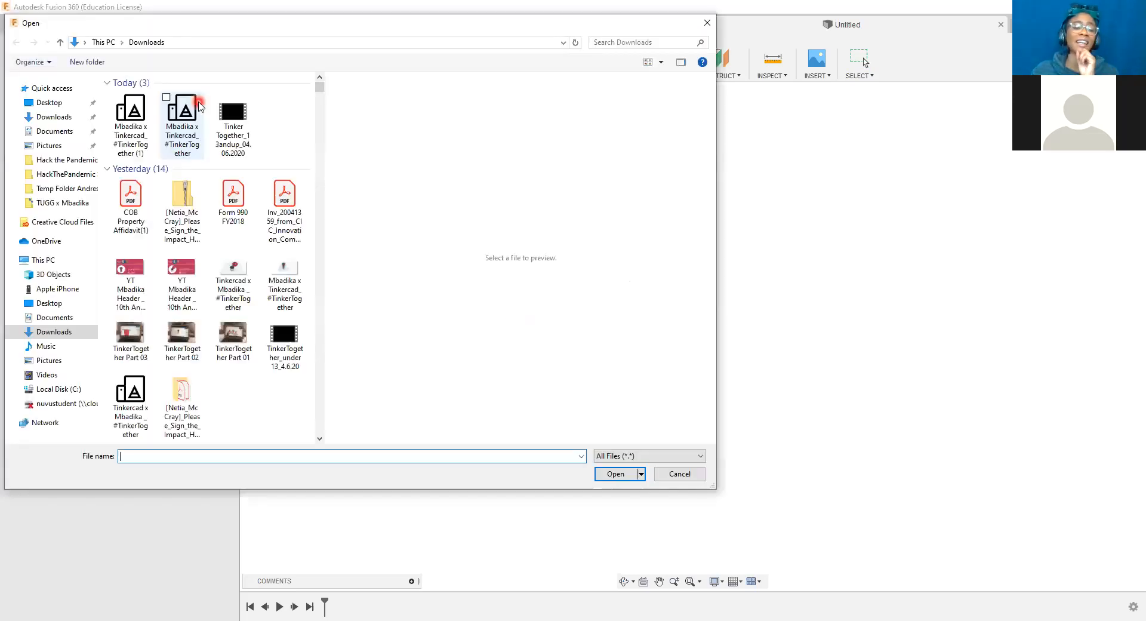
{"action": "left_click", "coordinate": [138, 115]}
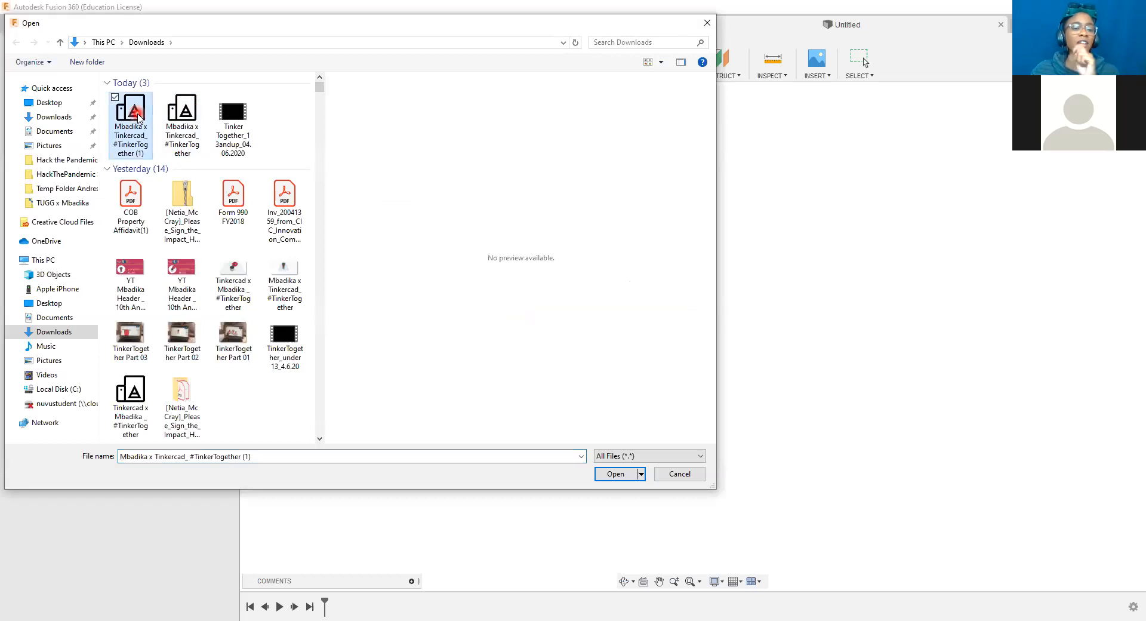
{"action": "left_click", "coordinate": [626, 475]}
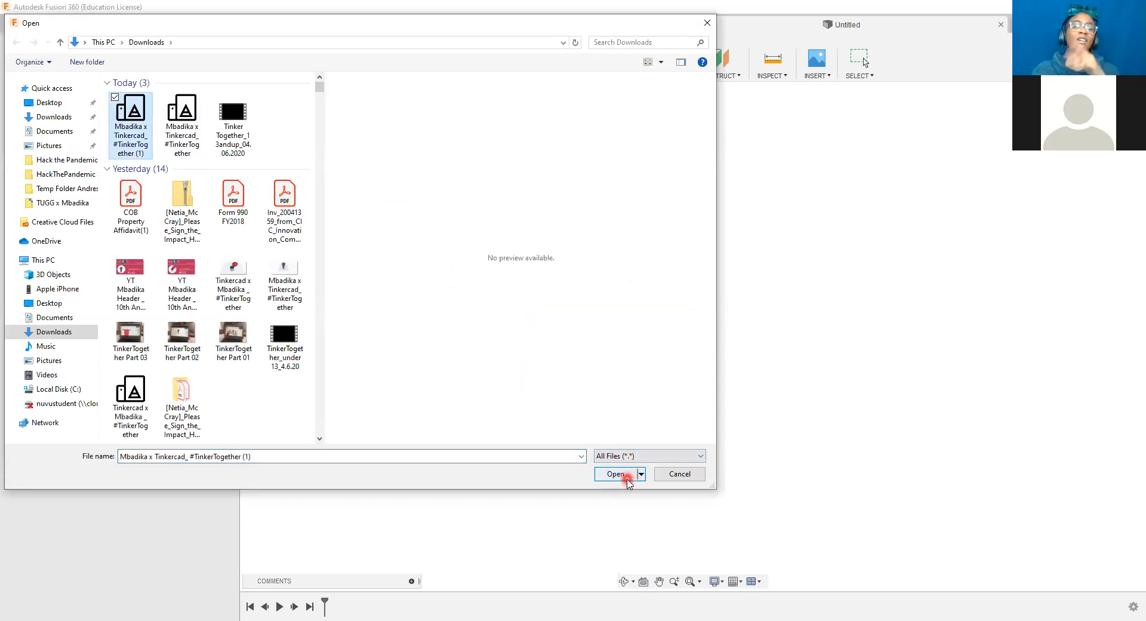
{"action": "left_click", "coordinate": [628, 478]}
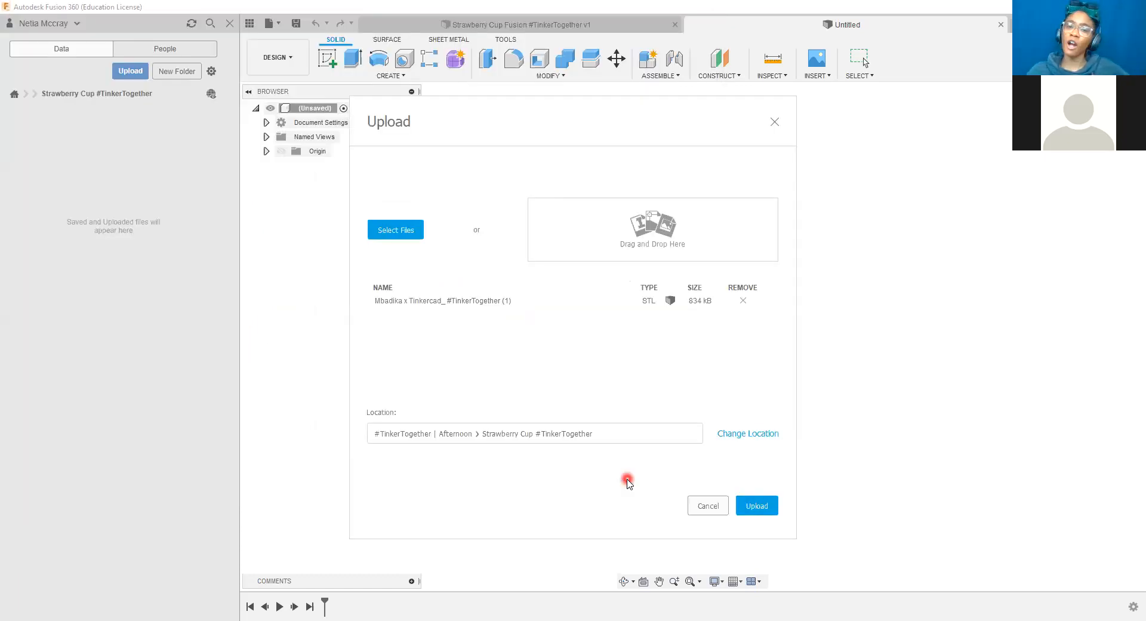
{"action": "left_click", "coordinate": [762, 507]}
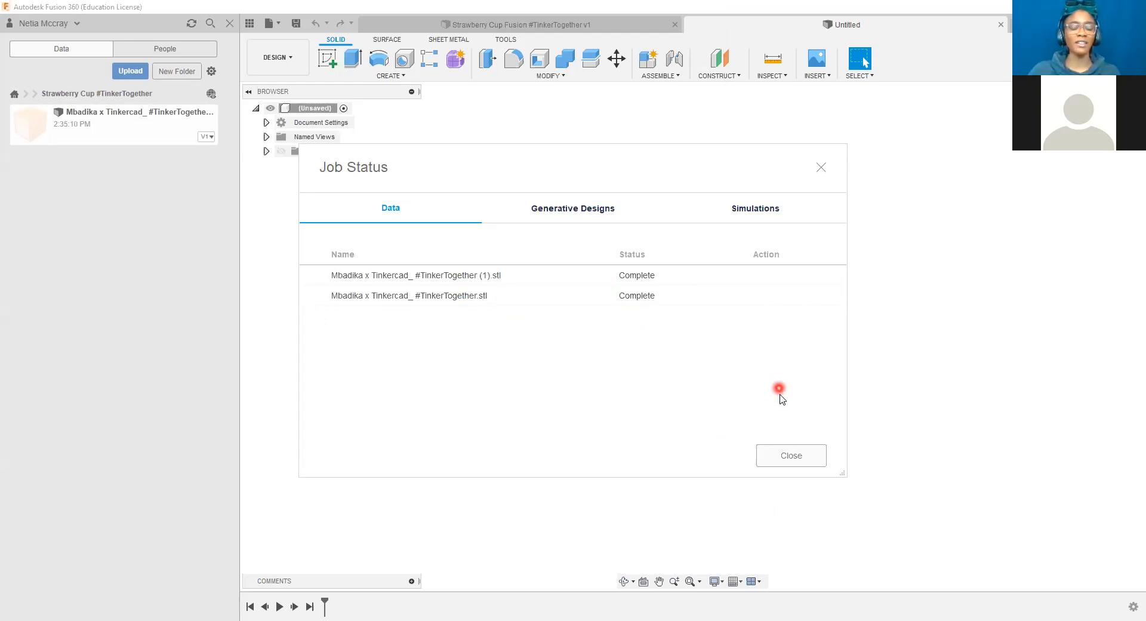
{"action": "left_click", "coordinate": [799, 456]}
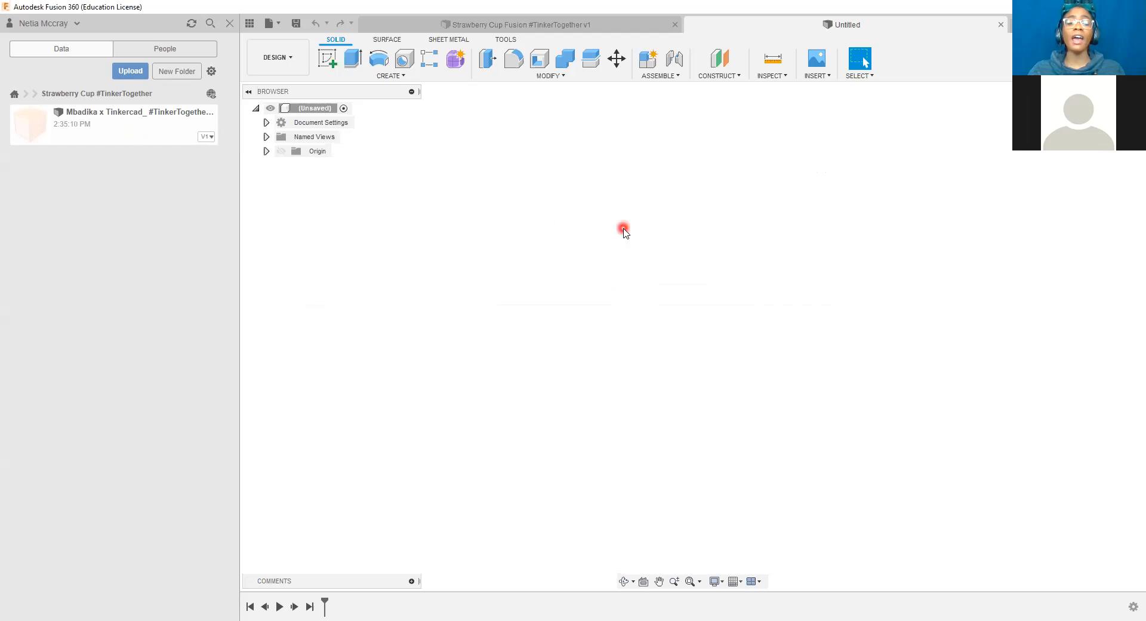
{"action": "right_click", "coordinate": [137, 132]}
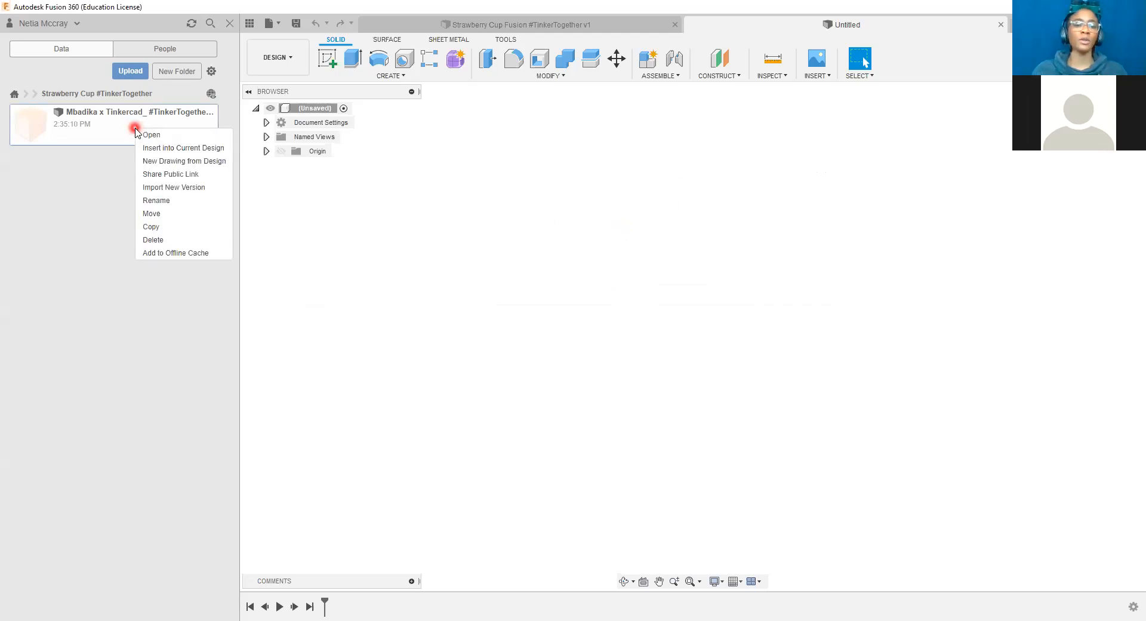
{"action": "left_click", "coordinate": [151, 135]}
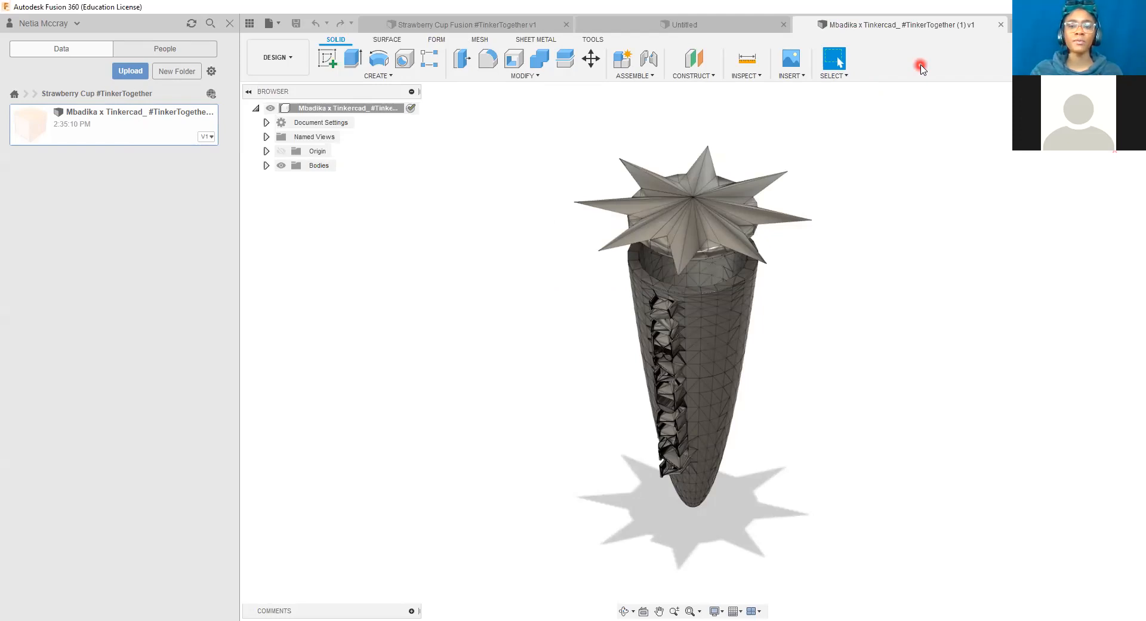
Step: Try to insert the uploaded strawberry cup design into the untitled design
{"action": "left_click", "coordinate": [746, 31]}
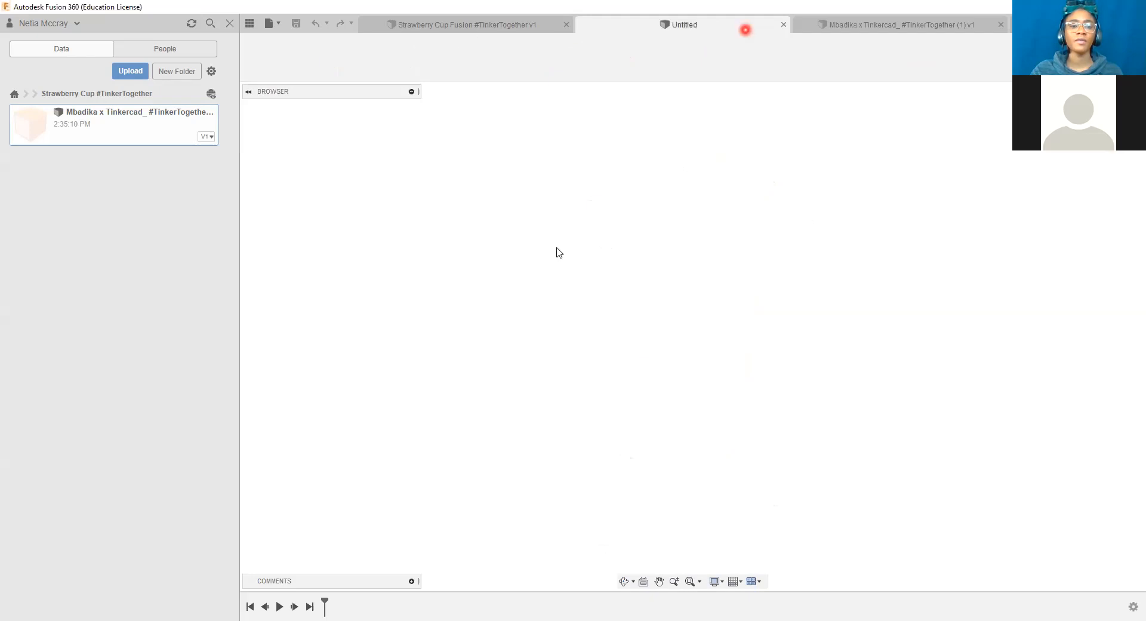
{"action": "right_click", "coordinate": [156, 126]}
{"action": "left_click", "coordinate": [176, 148]}
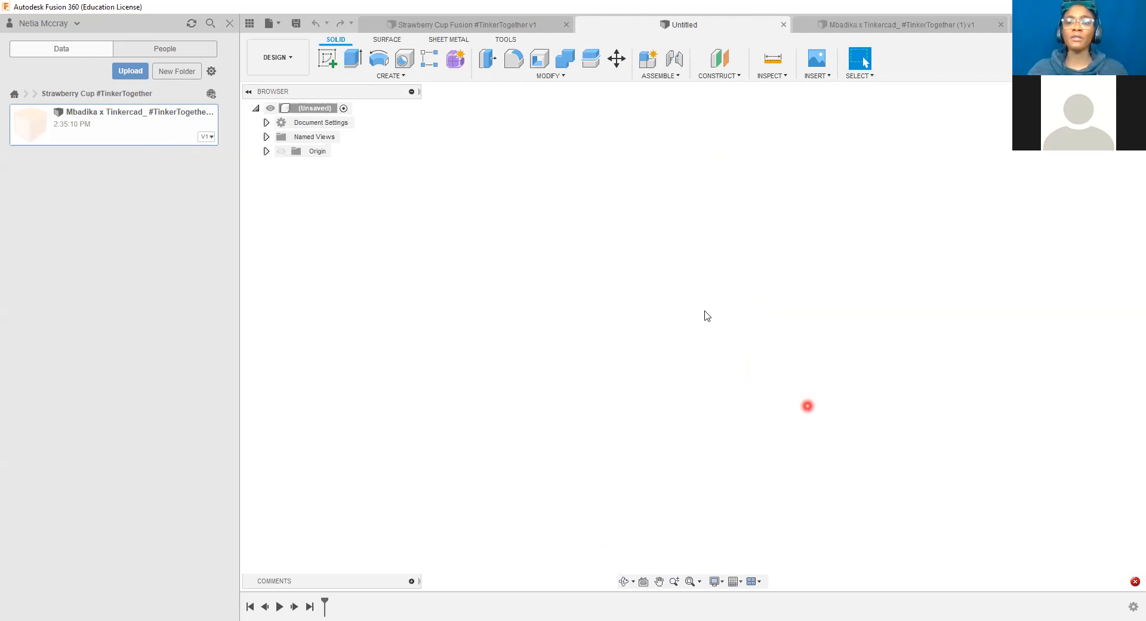
Step: Return to the opened strawberry cup design and inspect its mesh cup, lid and raised lettering from an angle, the side and the front
{"action": "left_click", "coordinate": [871, 26]}
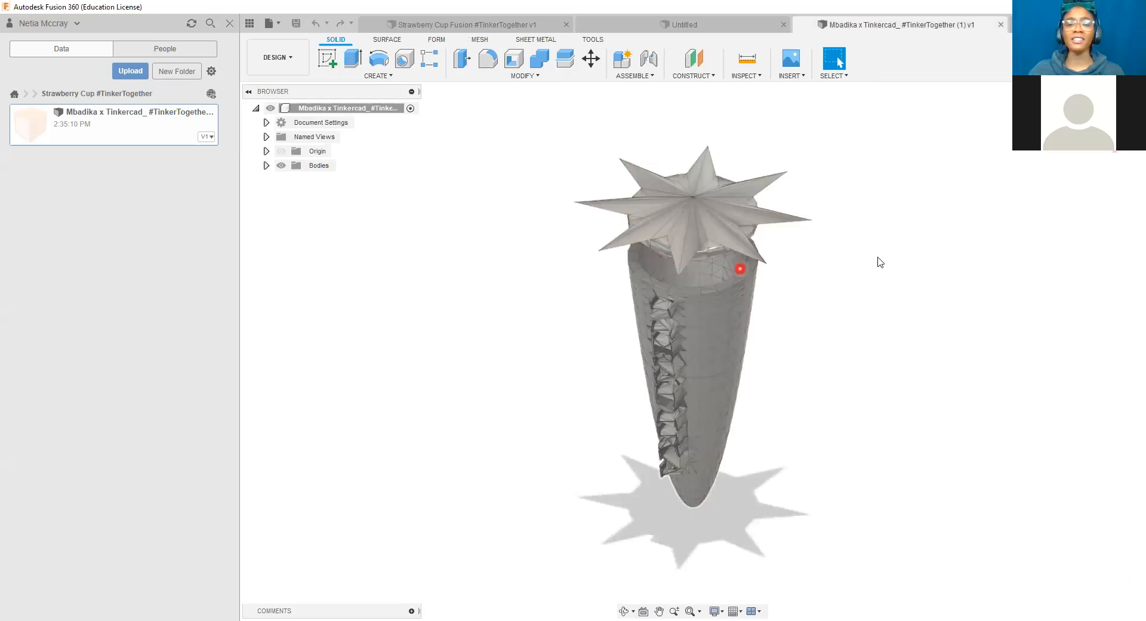
{"action": "mouse_move", "coordinate": [835, 358]}
{"action": "middle_mouse_down", "text": "shift"}
{"action": "mouse_move", "coordinate": [854, 260]}
{"action": "mouse_move", "coordinate": [866, 269]}
{"action": "mouse_move", "coordinate": [847, 280]}
{"action": "mouse_move", "coordinate": [831, 360]}
{"action": "middle_mouse_up", "text": "shift"}
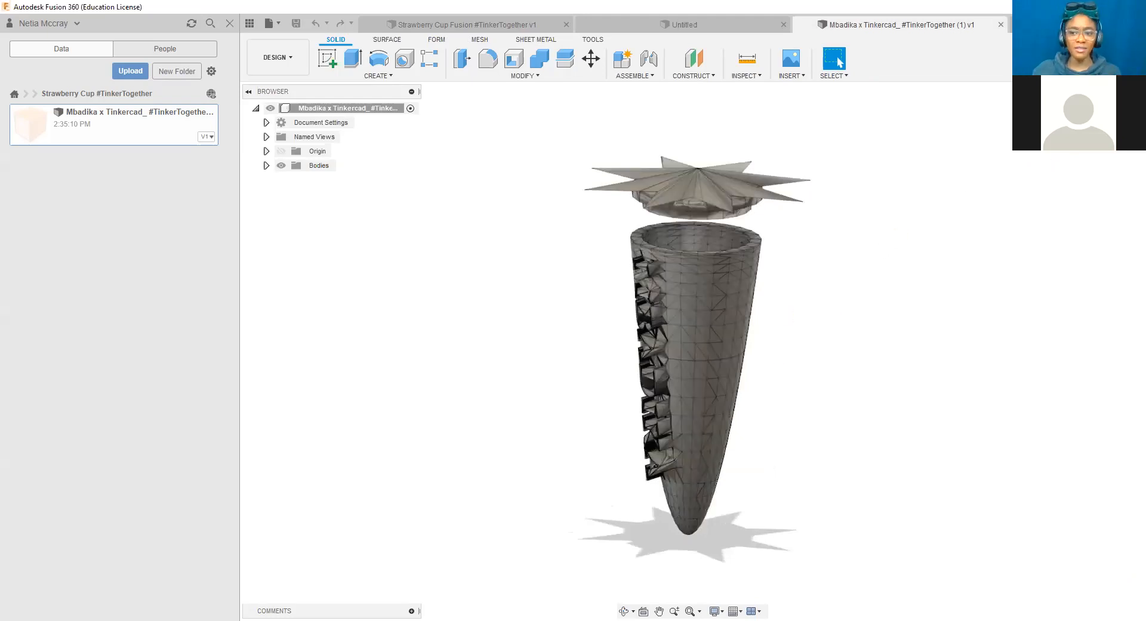
{"action": "left_click", "coordinate": [1109, 119]}
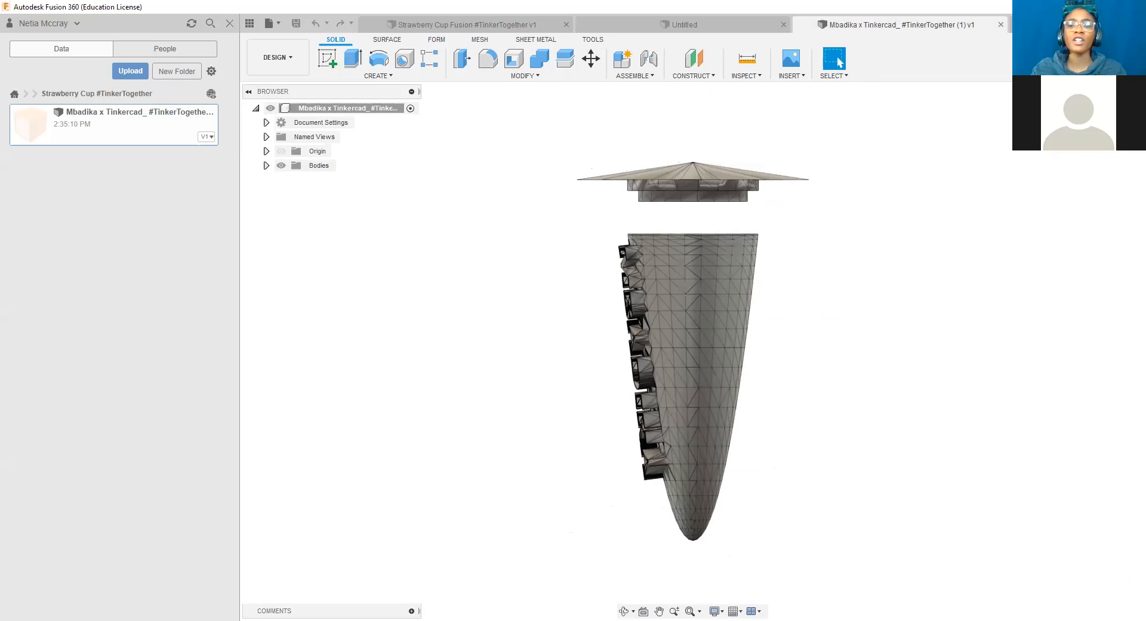
{"action": "left_click", "coordinate": [1081, 121]}
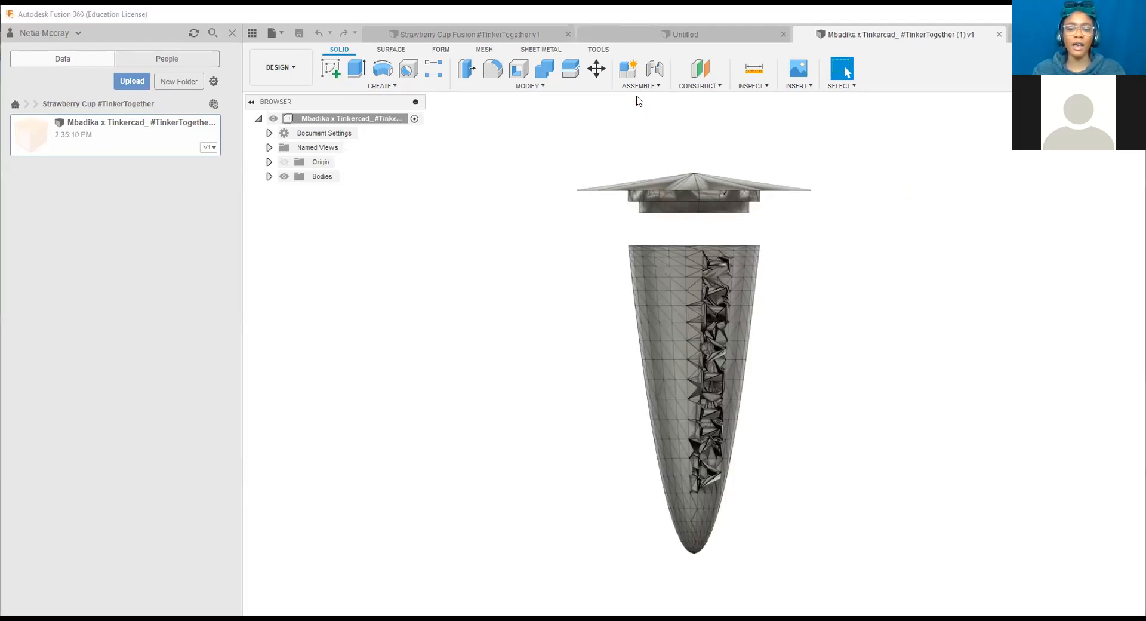
Step: Switch to Tinkercad and examine the original strawberry cup, its MBADIKA lettering and lid from the front and several corner views for comparison
{"action": "key", "text": "alt+Tab"}
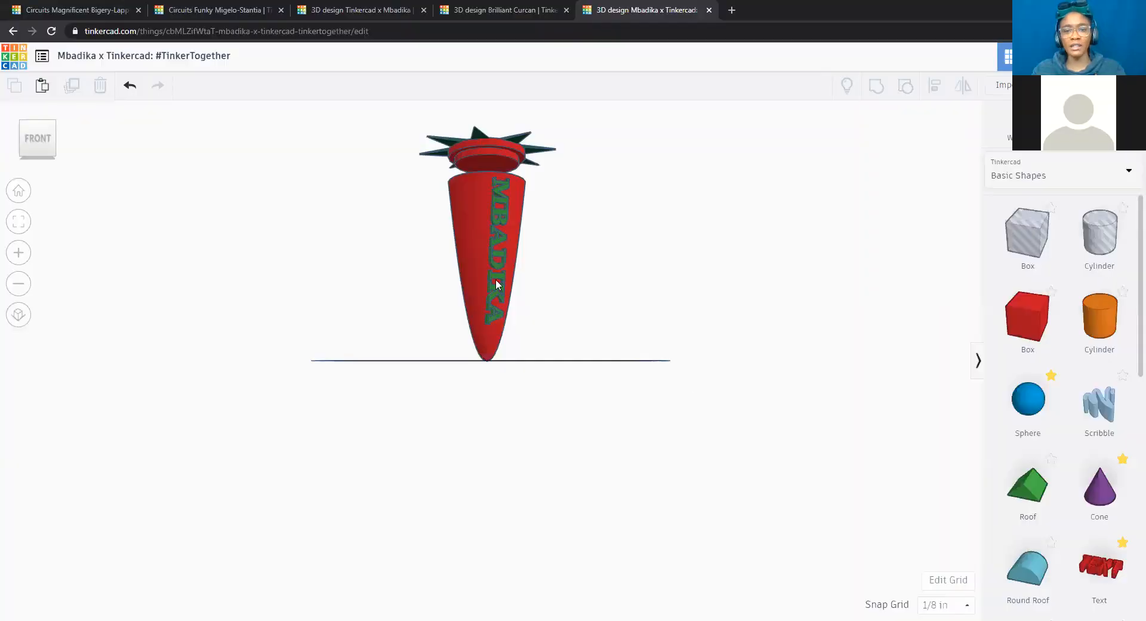
{"action": "scroll", "coordinate": [494, 263], "scroll_direction": "up", "scroll_amount": 4}
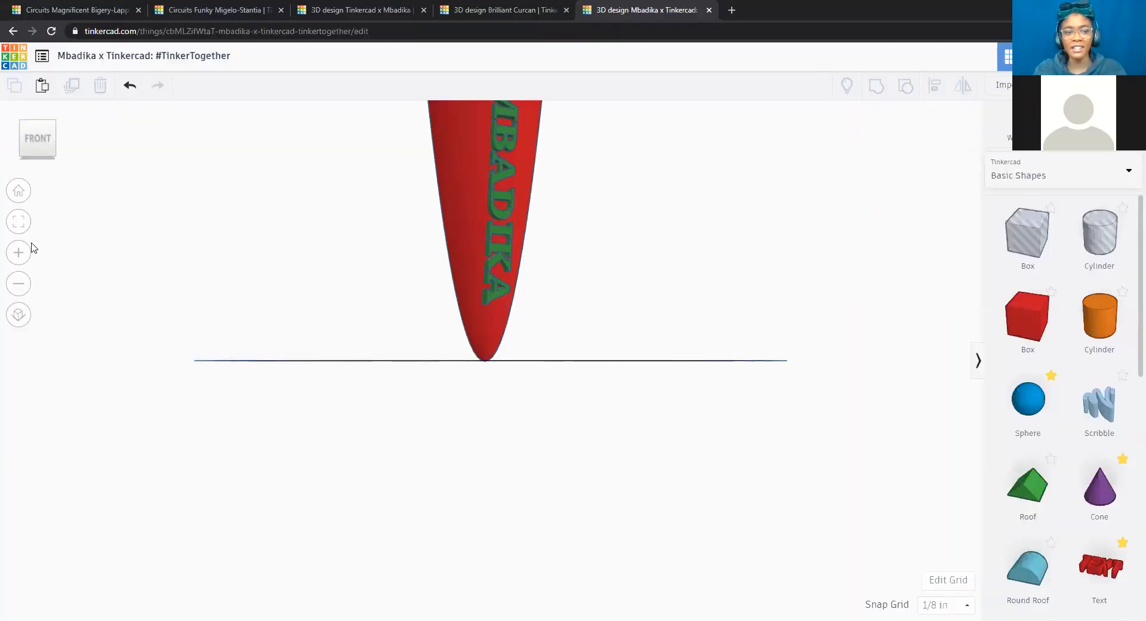
{"action": "left_click", "coordinate": [18, 284]}
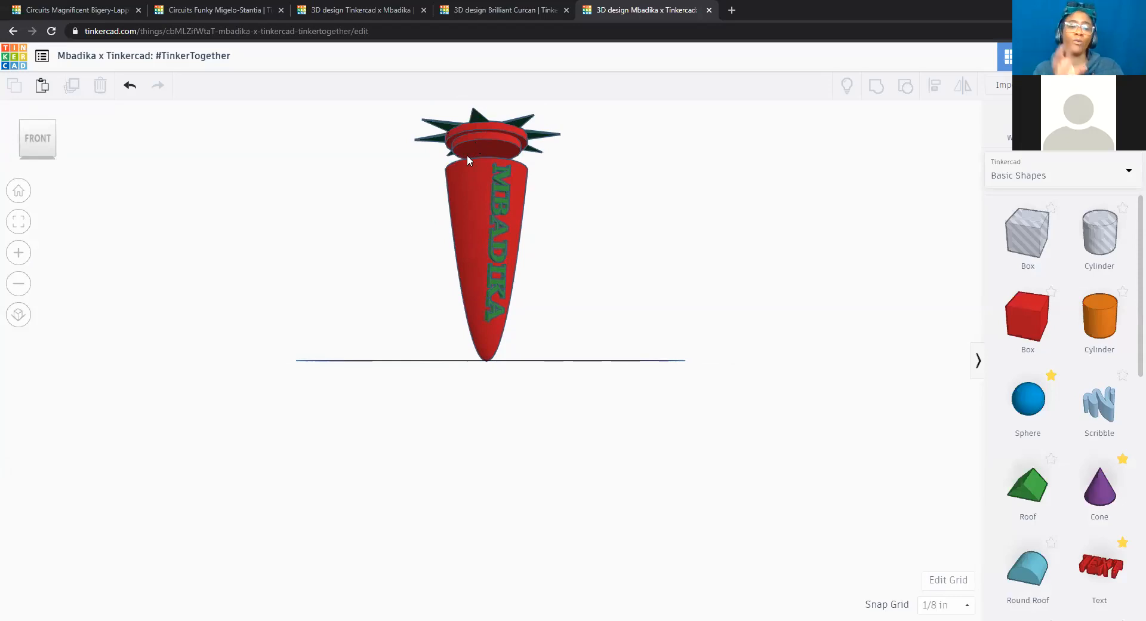
{"action": "left_click", "coordinate": [21, 123]}
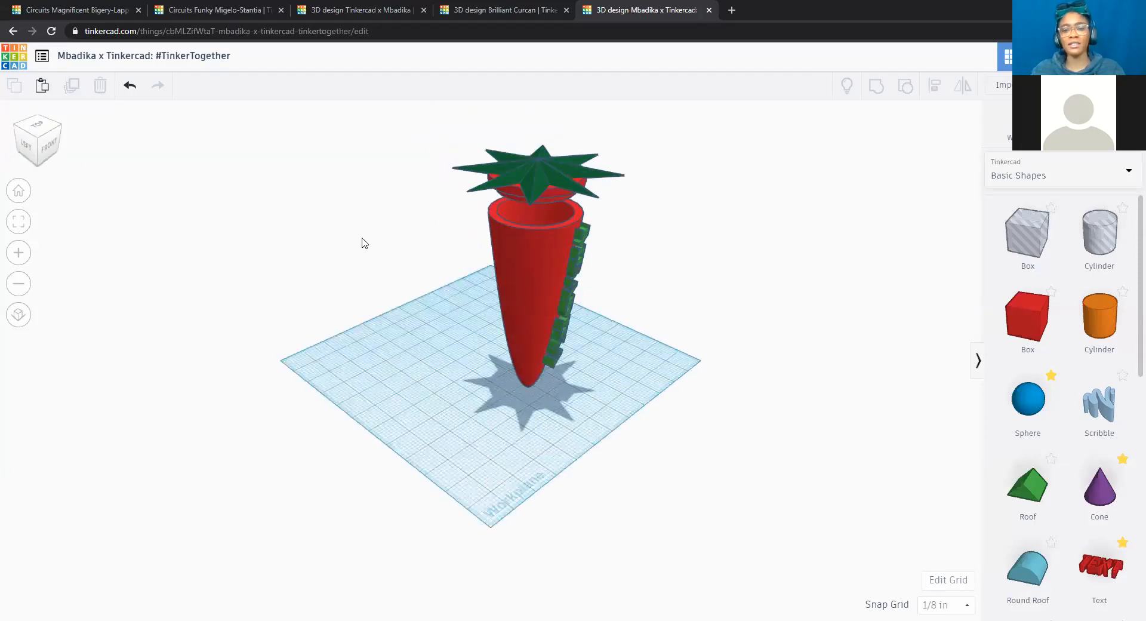
{"action": "left_click", "coordinate": [60, 130]}
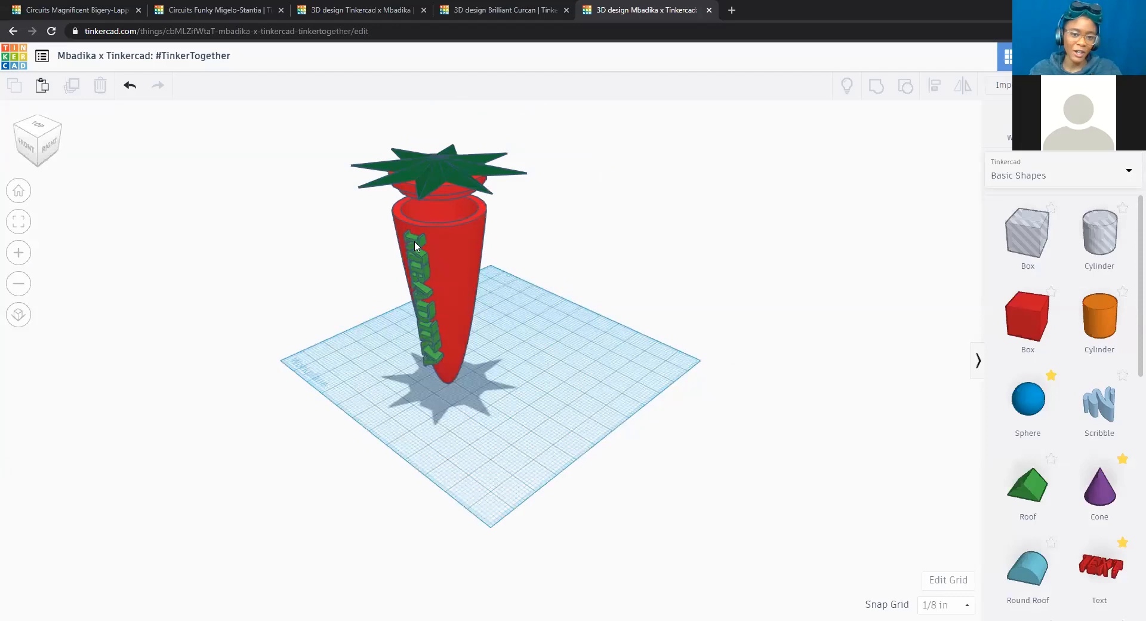
{"action": "left_click", "coordinate": [60, 127]}
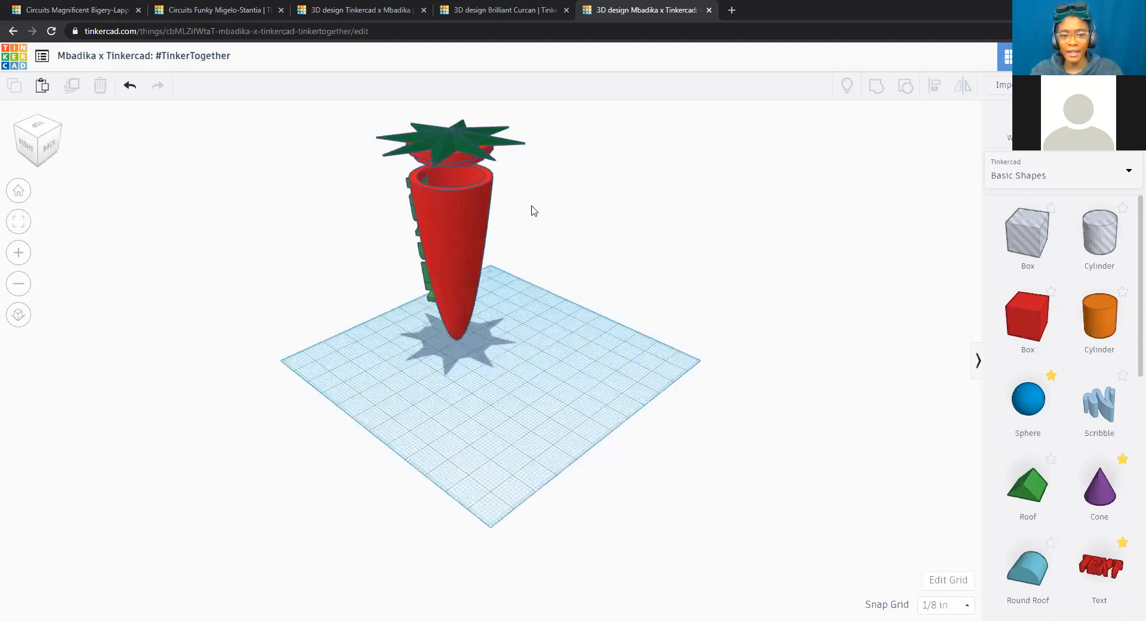
{"action": "scroll", "coordinate": [470, 171], "scroll_direction": "up", "scroll_amount": 3}
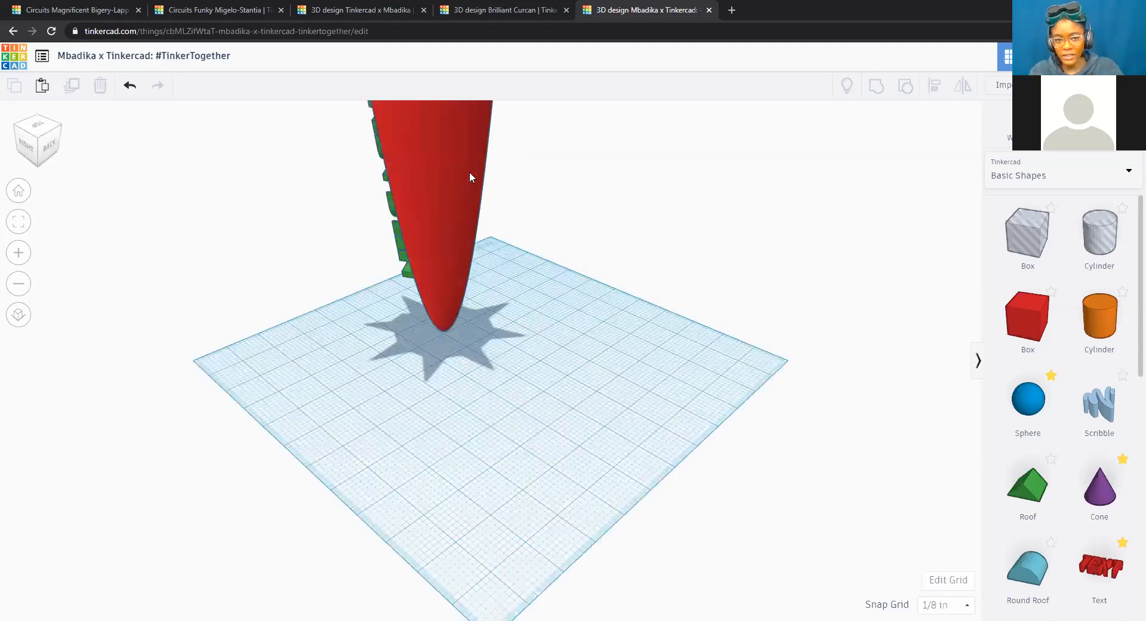
{"action": "scroll", "coordinate": [469, 170], "scroll_direction": "down", "scroll_amount": 3}
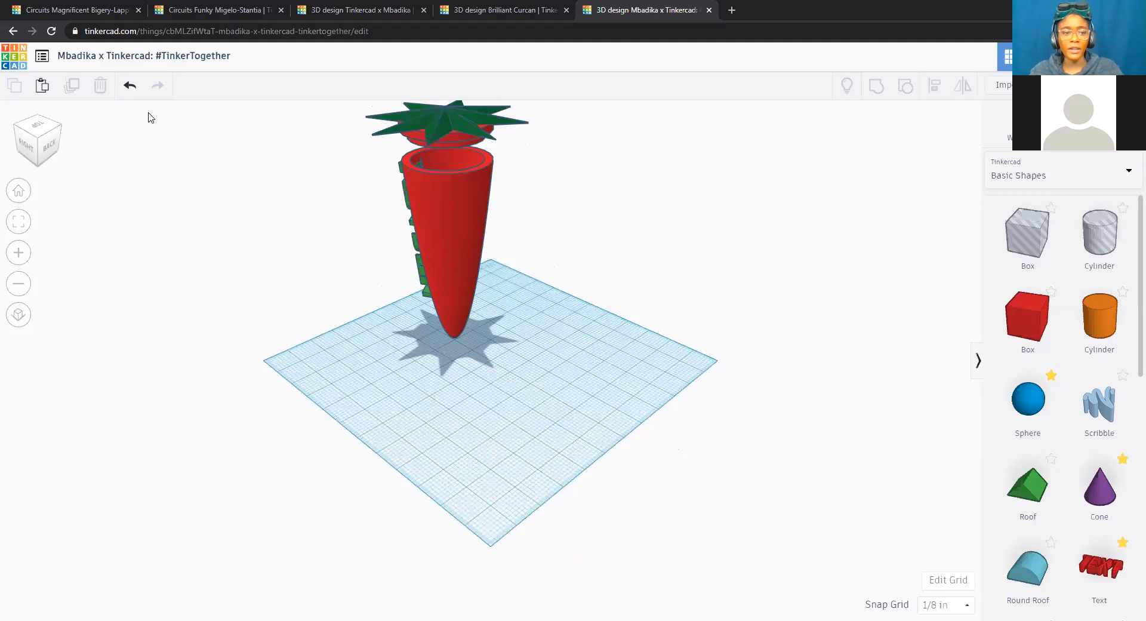
{"action": "left_click", "coordinate": [16, 130]}
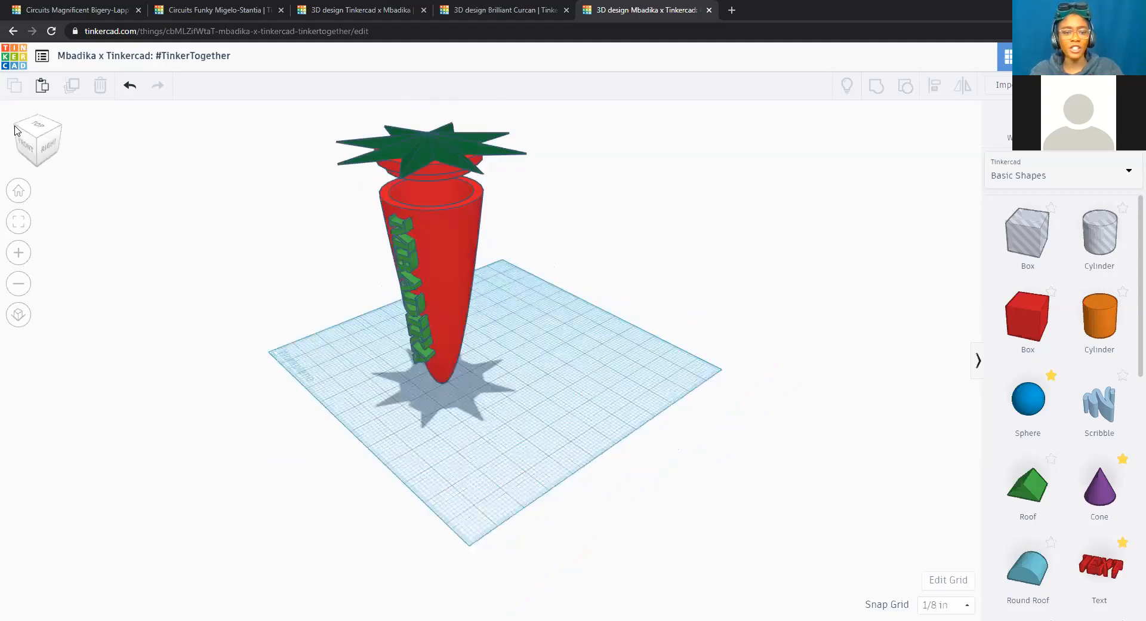
{"action": "left_click", "coordinate": [59, 134]}
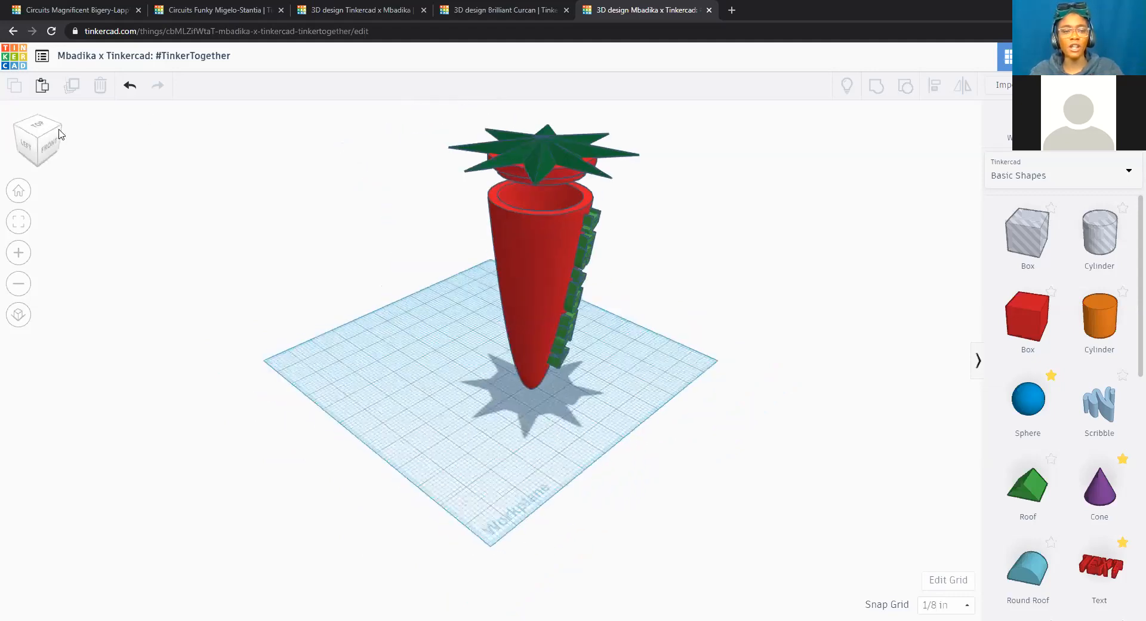
{"action": "left_click", "coordinate": [59, 133]}
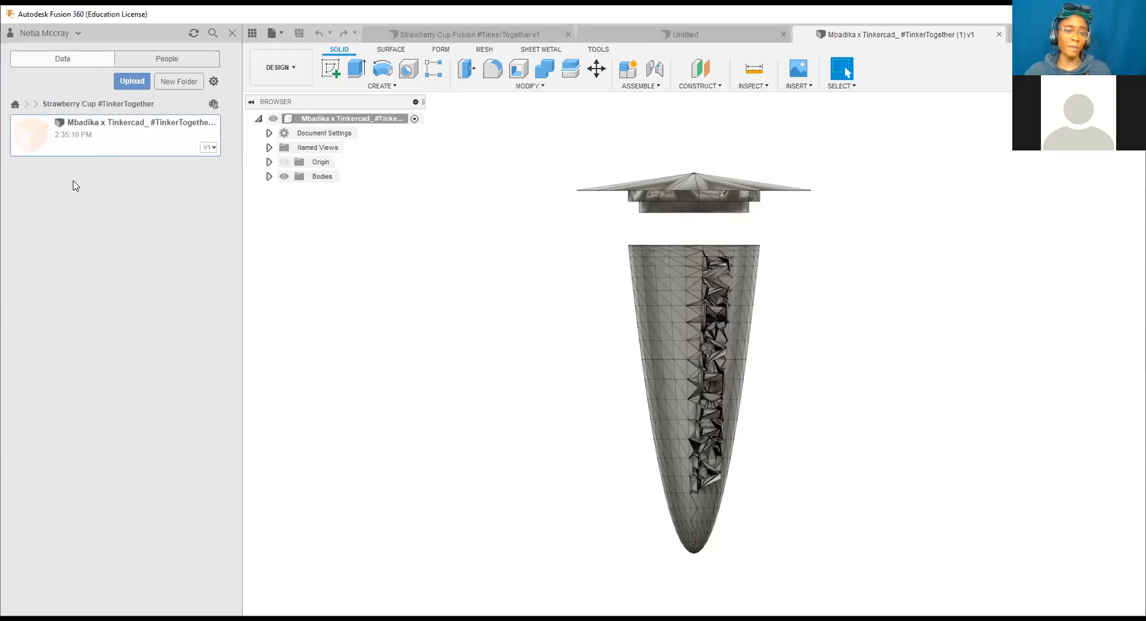
Step: In Fusion 360, switch the strawberry cup design to the Render workspace and show the whole model in an angled view from above
{"action": "left_click", "coordinate": [280, 73]}
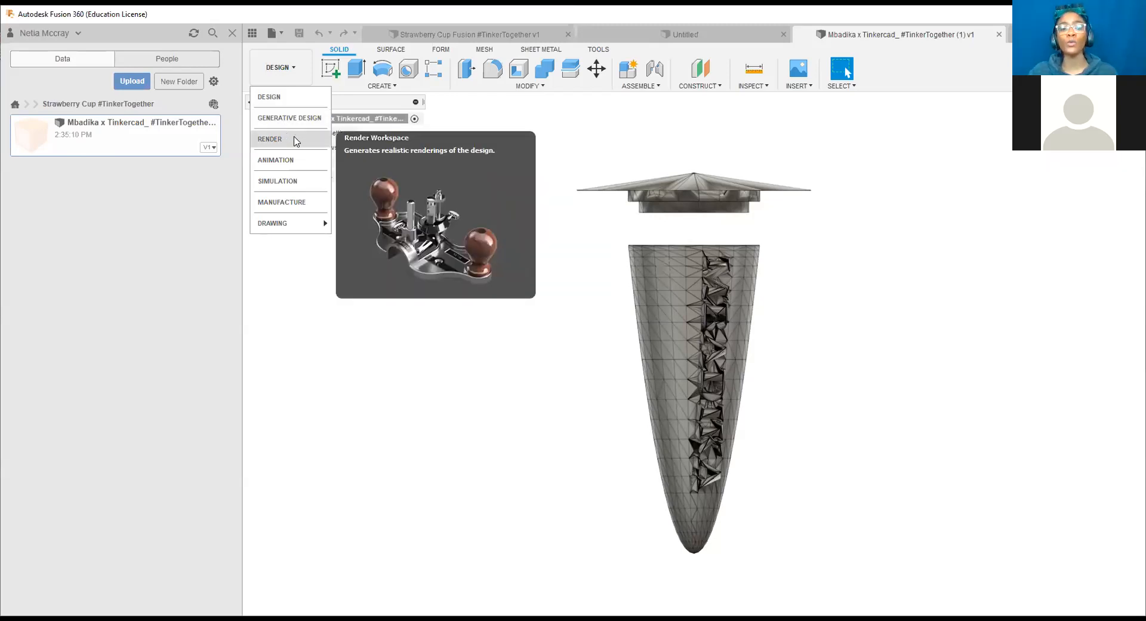
{"action": "left_click", "coordinate": [466, 235]}
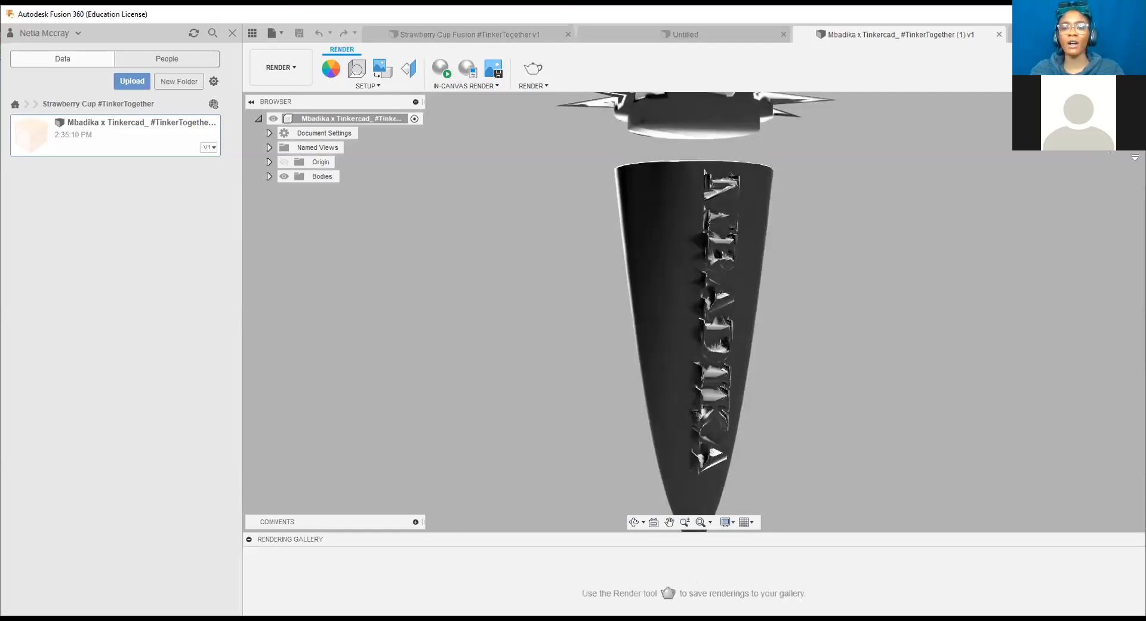
{"action": "left_click", "coordinate": [1078, 108]}
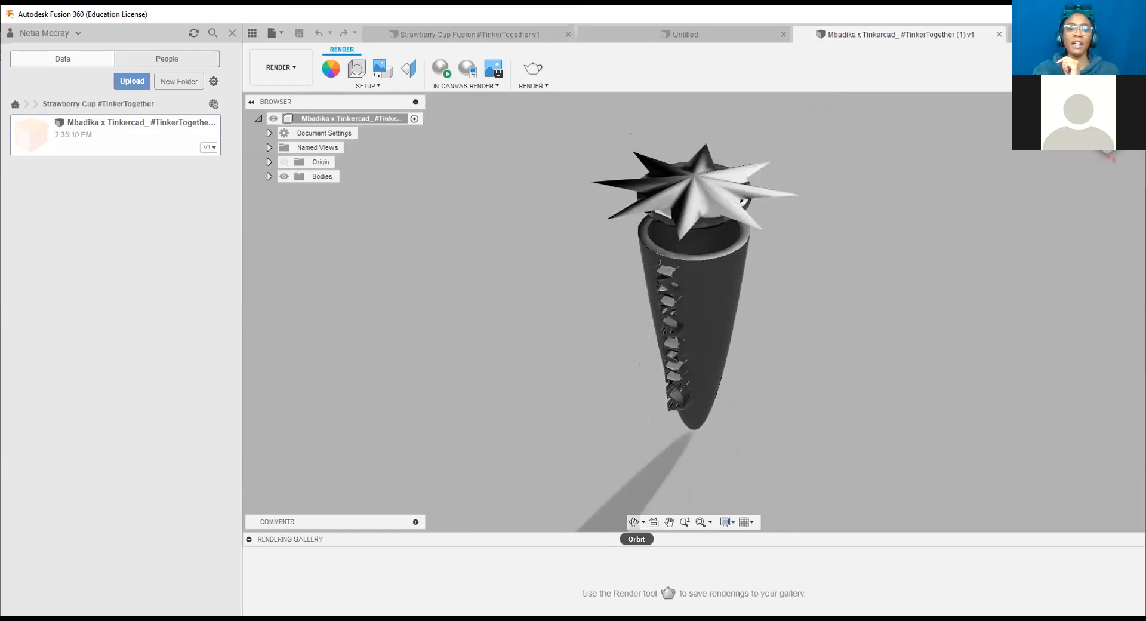
Step: Orbit and pan around the strawberry cup to examine its lid, rim and raised lettering from a lower angle and the front
{"action": "left_click", "coordinate": [630, 539]}
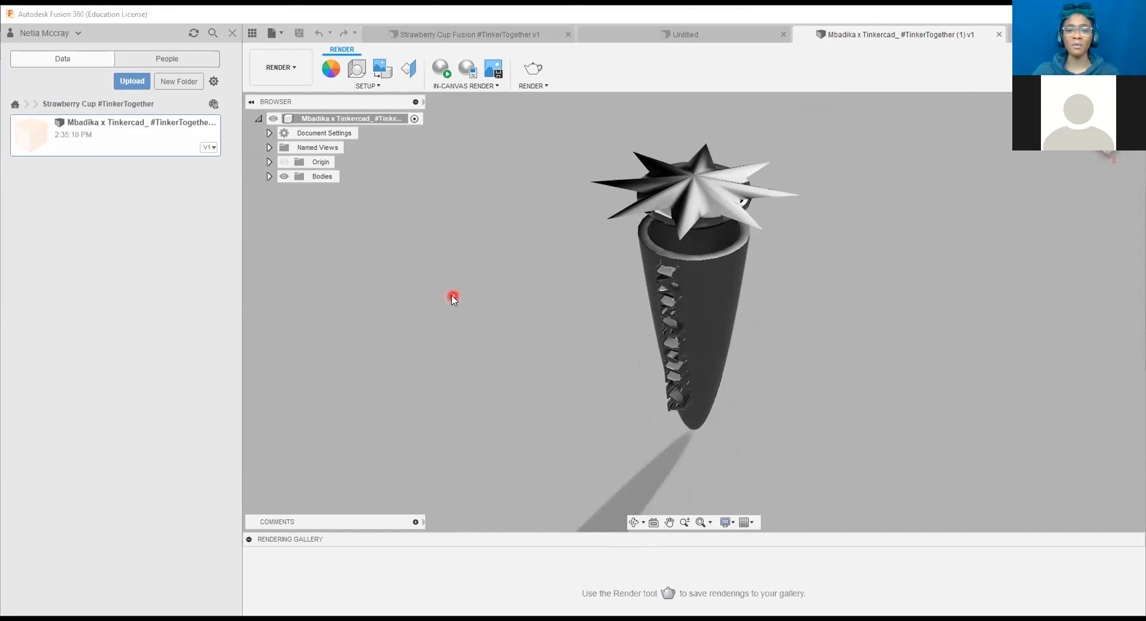
{"action": "left_click", "coordinate": [634, 523]}
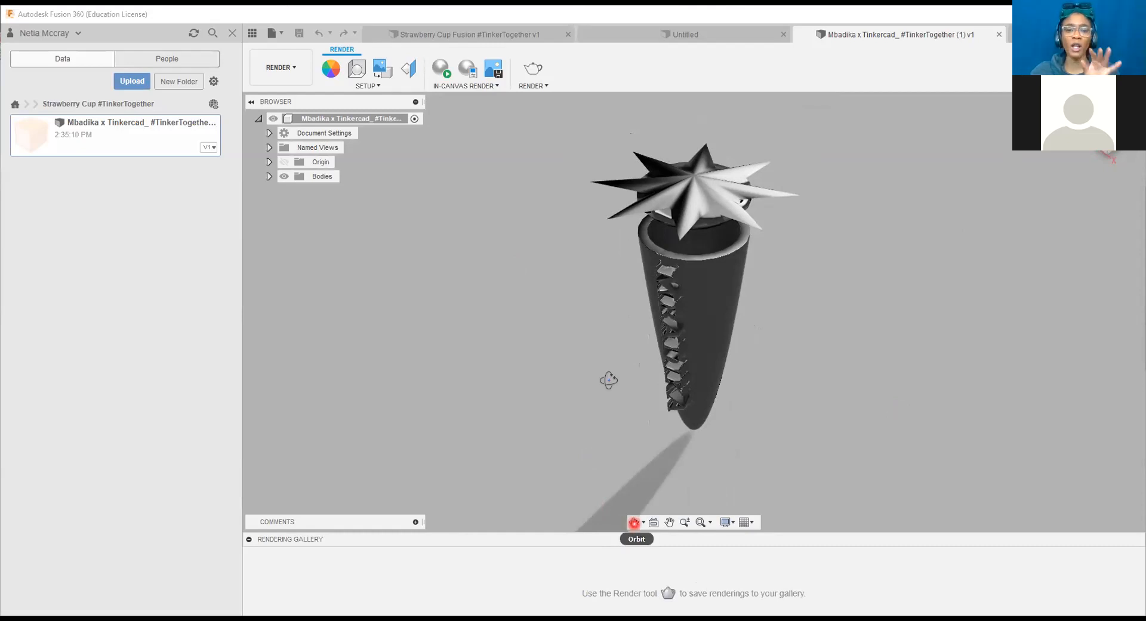
{"action": "mouse_move", "coordinate": [609, 376]}
{"action": "left_mouse_down"}
{"action": "mouse_move", "coordinate": [606, 322]}
{"action": "mouse_move", "coordinate": [621, 320]}
{"action": "mouse_move", "coordinate": [595, 358]}
{"action": "mouse_move", "coordinate": [609, 361]}
{"action": "left_mouse_up"}
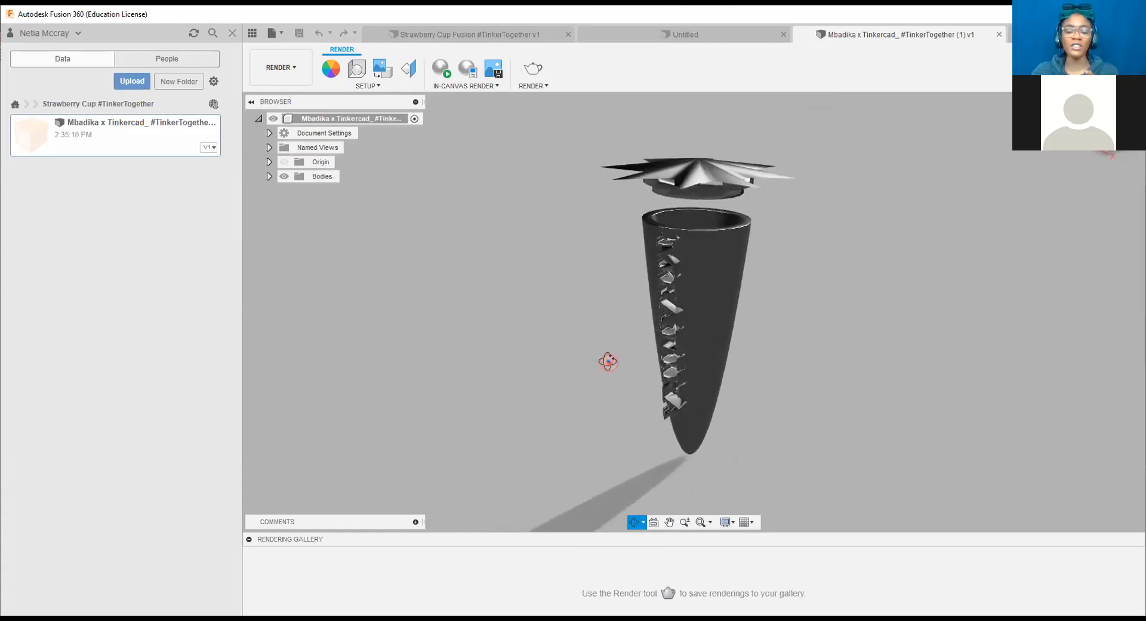
{"action": "left_click", "coordinate": [670, 524]}
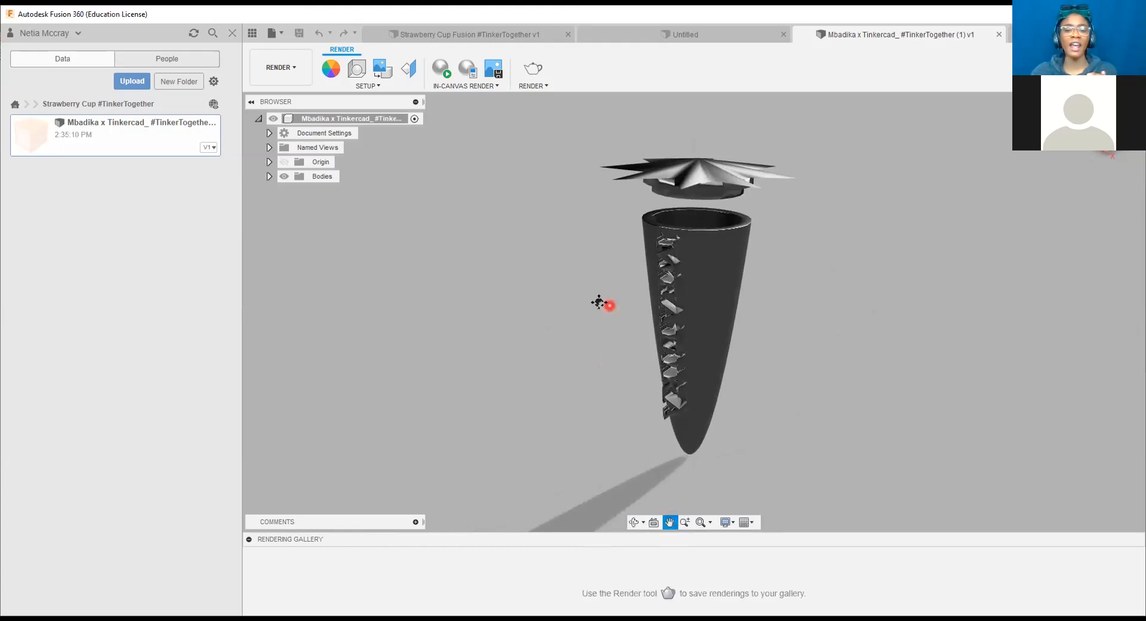
{"action": "left_click_drag", "start_coordinate": [616, 298], "coordinate": [665, 299]}
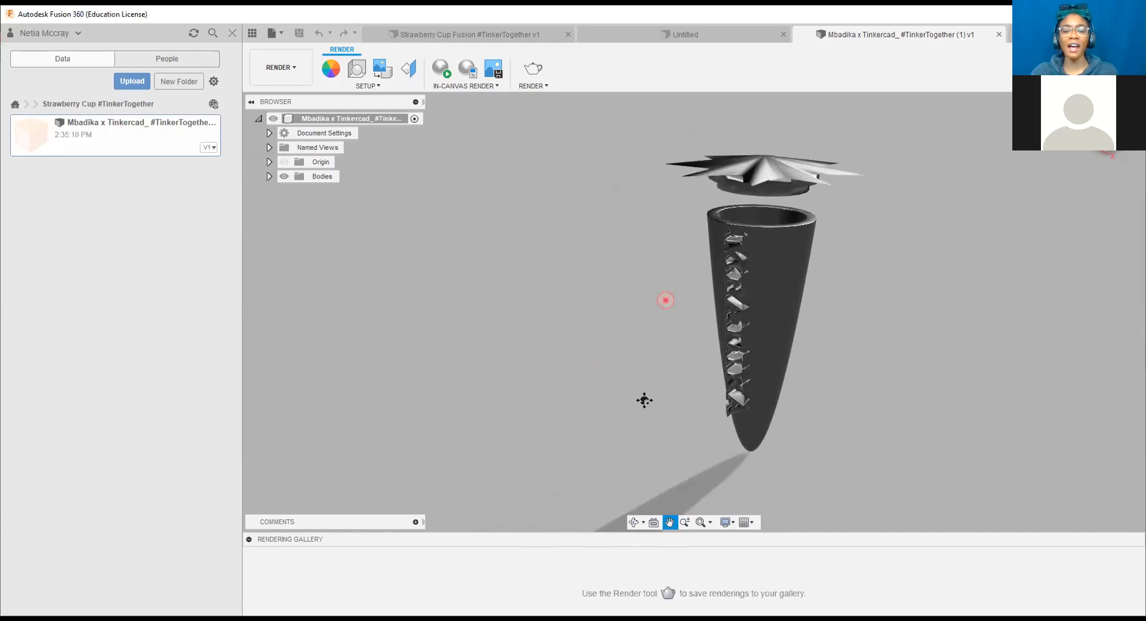
{"action": "left_click", "coordinate": [636, 522]}
{"action": "left_click", "coordinate": [636, 524]}
{"action": "left_click_drag", "start_coordinate": [678, 446], "coordinate": [696, 431]}
{"action": "left_click_drag", "start_coordinate": [659, 172], "coordinate": [668, 161]}
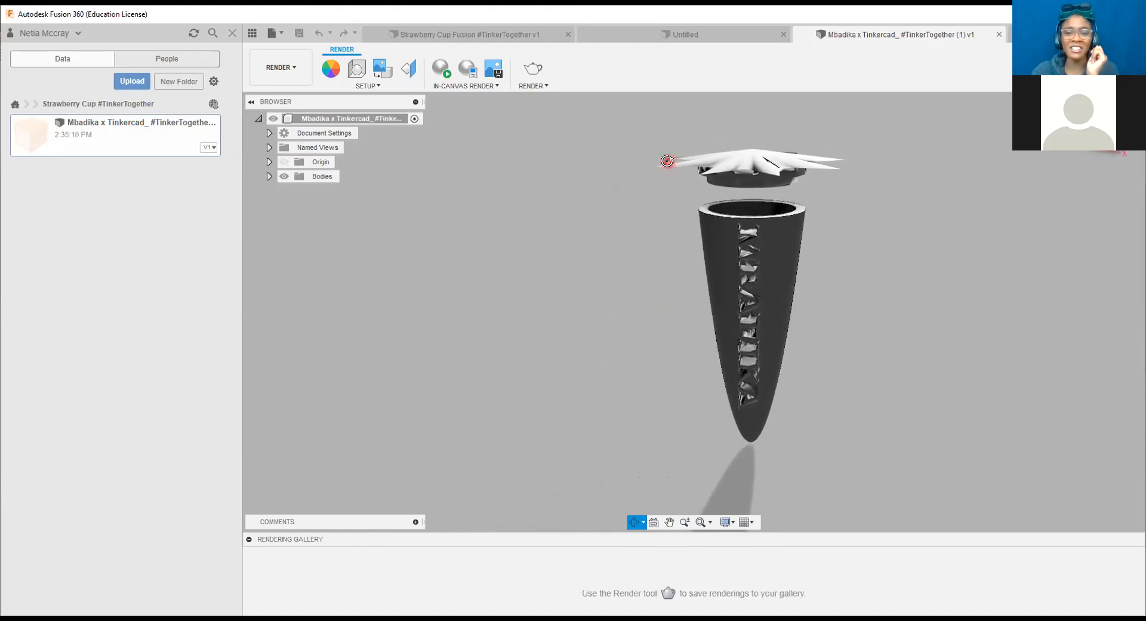
{"action": "left_click", "coordinate": [930, 305]}
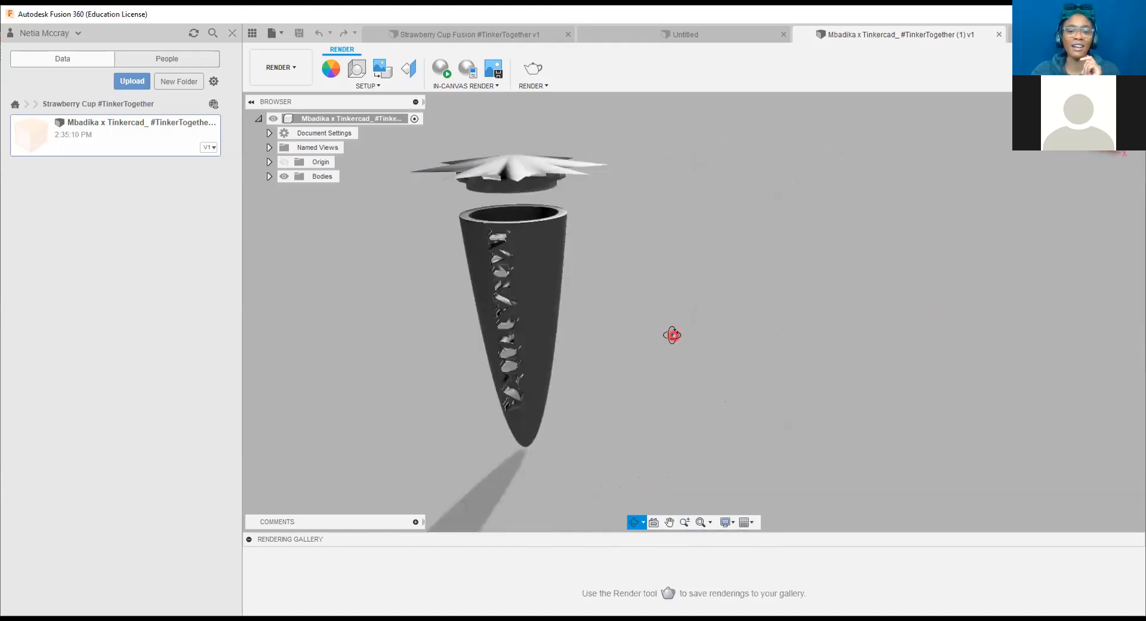
{"action": "left_click", "coordinate": [671, 523]}
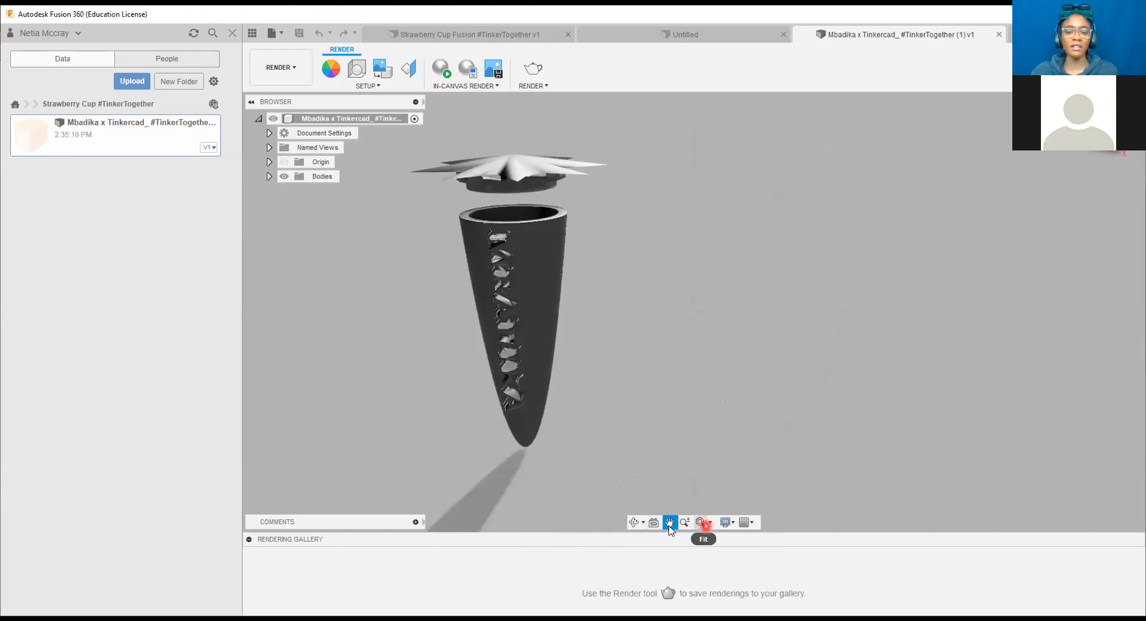
{"action": "key", "text": "Escape"}
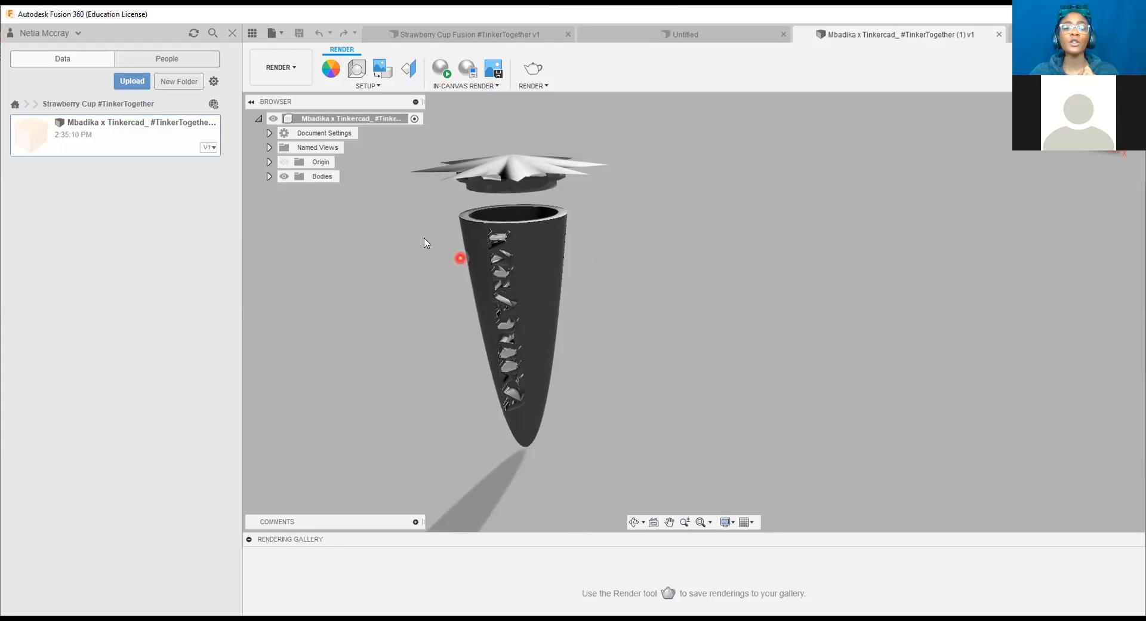
Step: Search the appearance library for "plastic" and apply Acrylic (Red) to the strawberry cup body
{"action": "left_click", "coordinate": [331, 76]}
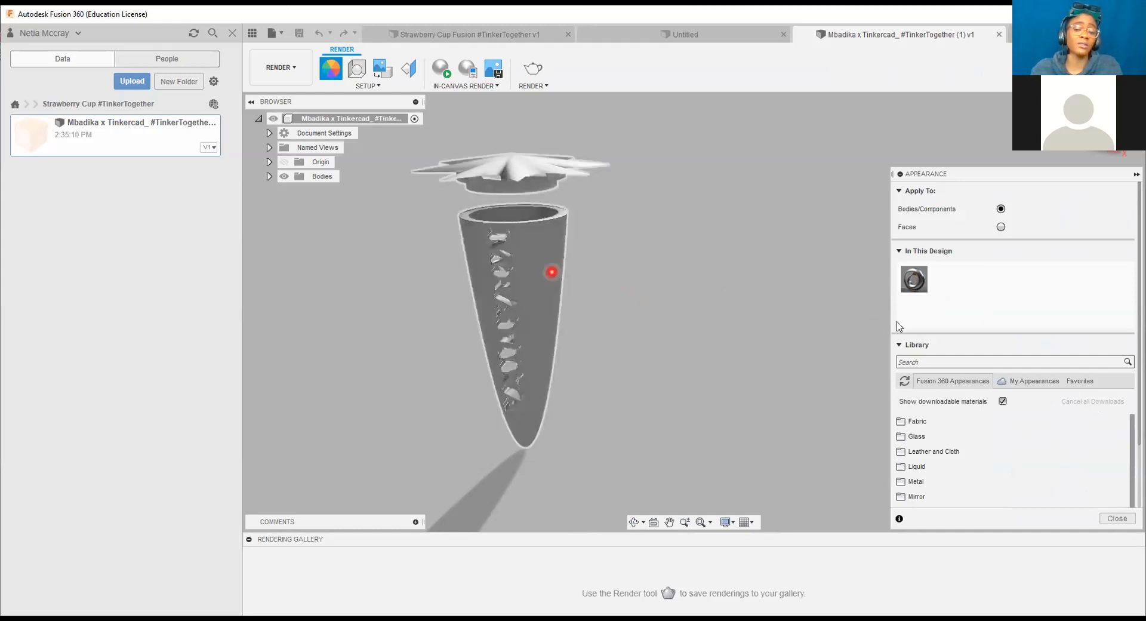
{"action": "left_click", "coordinate": [927, 362]}
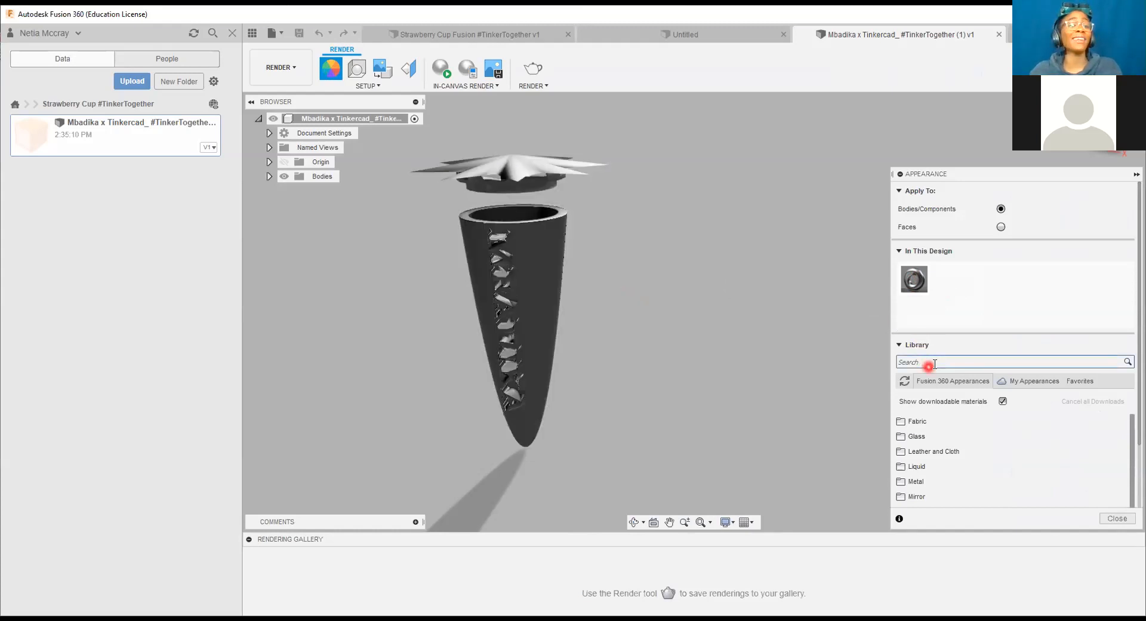
{"action": "left_click", "coordinate": [939, 361]}
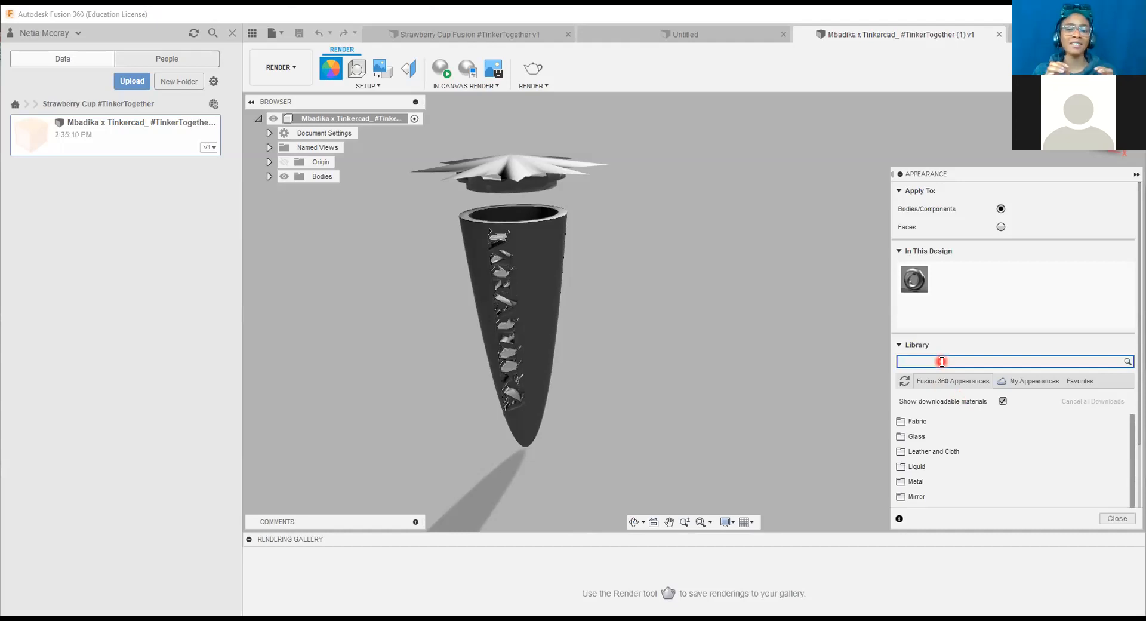
{"action": "type", "text": "plastics"}
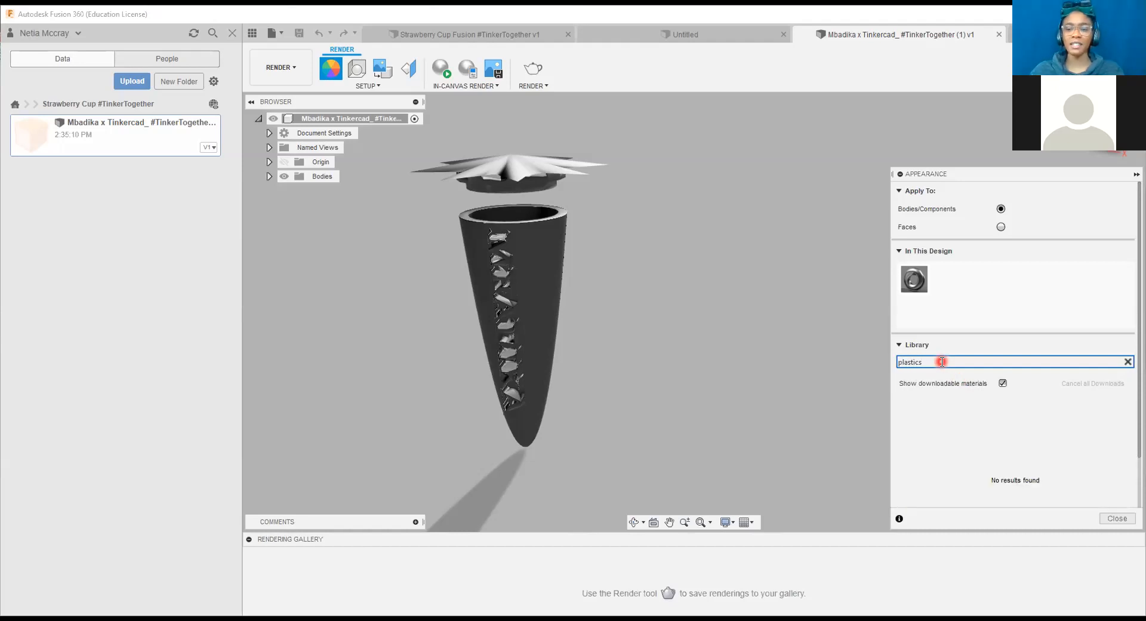
{"action": "key", "text": "BackSpace"}
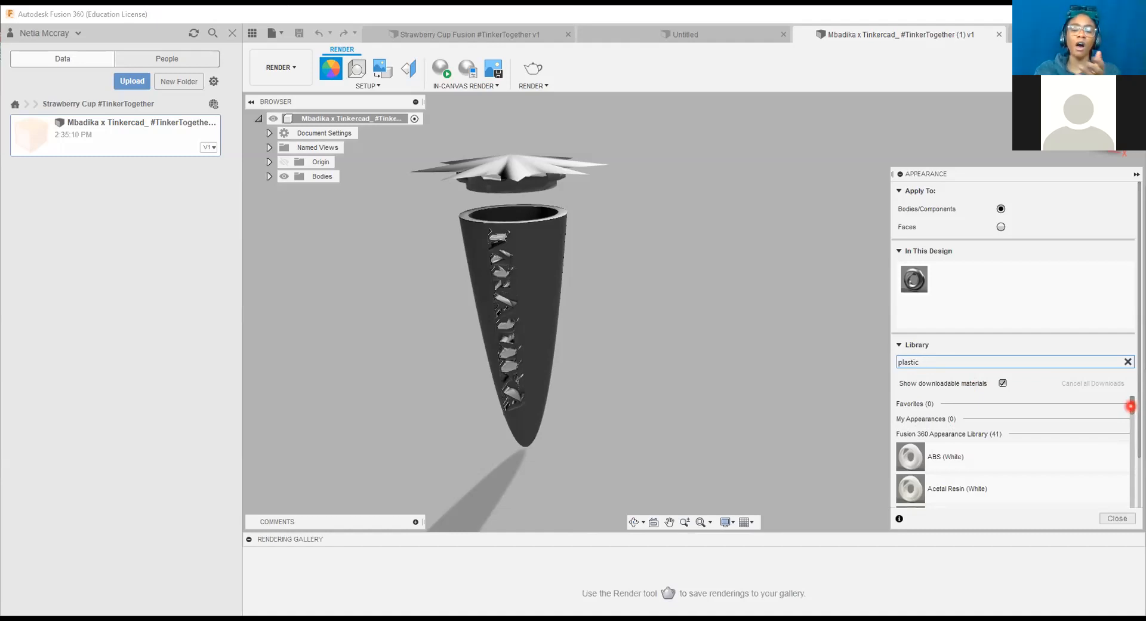
{"action": "left_click_drag", "start_coordinate": [1132, 403], "coordinate": [1132, 411]}
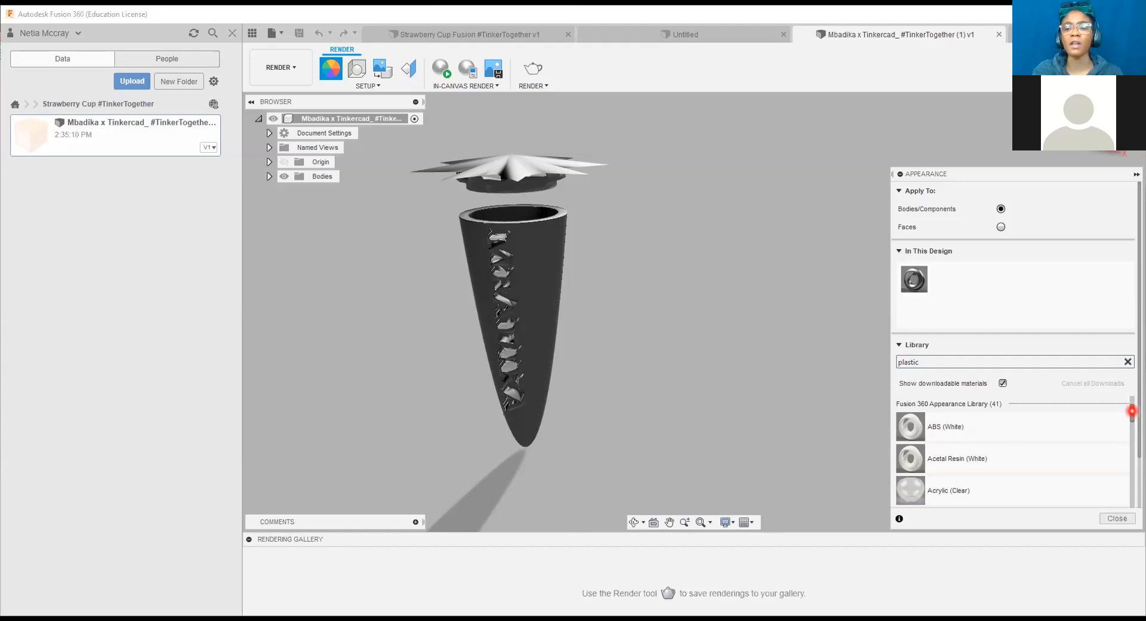
{"action": "left_click_drag", "start_coordinate": [1132, 410], "coordinate": [1131, 422]}
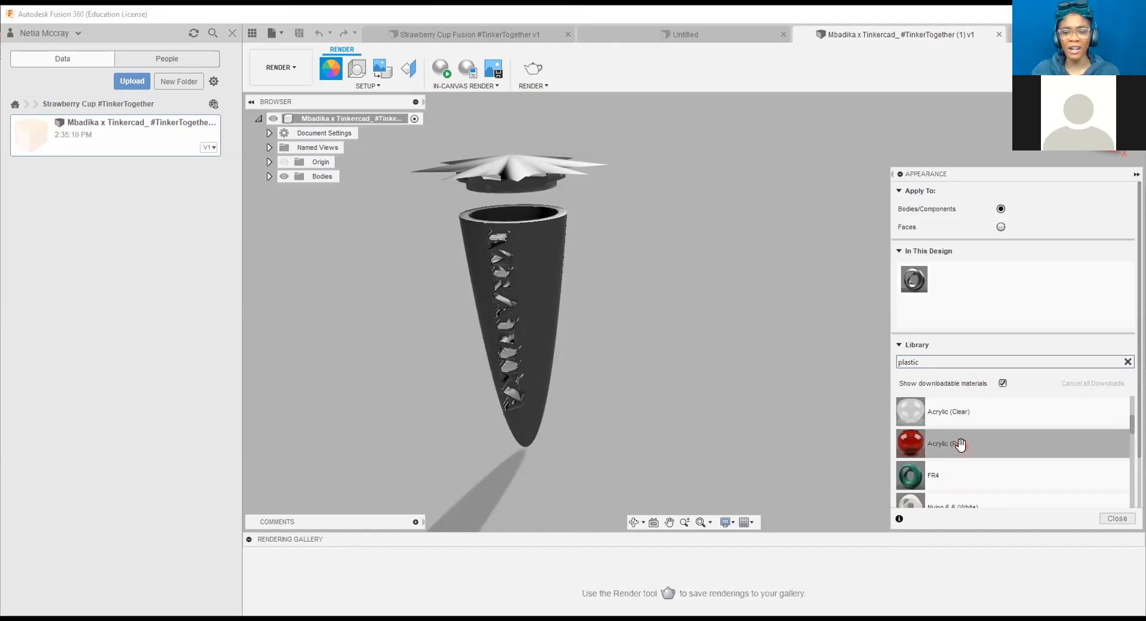
{"action": "mouse_move", "coordinate": [945, 446]}
{"action": "left_mouse_down"}
{"action": "mouse_move", "coordinate": [962, 444]}
{"action": "mouse_move", "coordinate": [541, 328]}
{"action": "mouse_move", "coordinate": [541, 308]}
{"action": "left_mouse_up"}
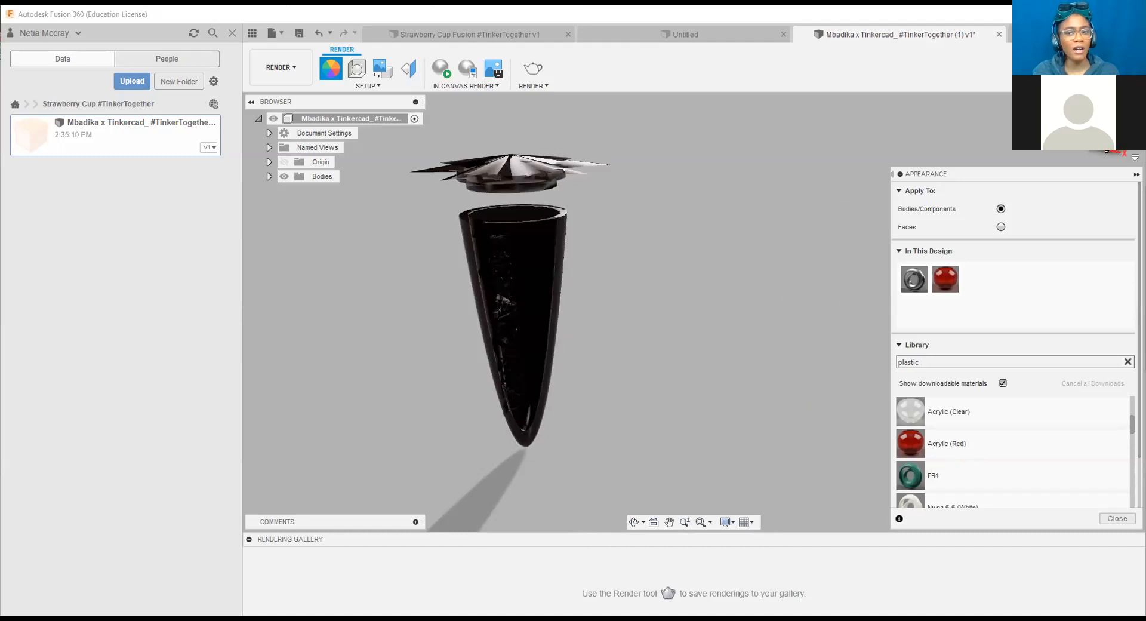
Step: Raise the scene's environment brightness to about 13857 lx in the scene settings
{"action": "left_click", "coordinate": [1104, 143]}
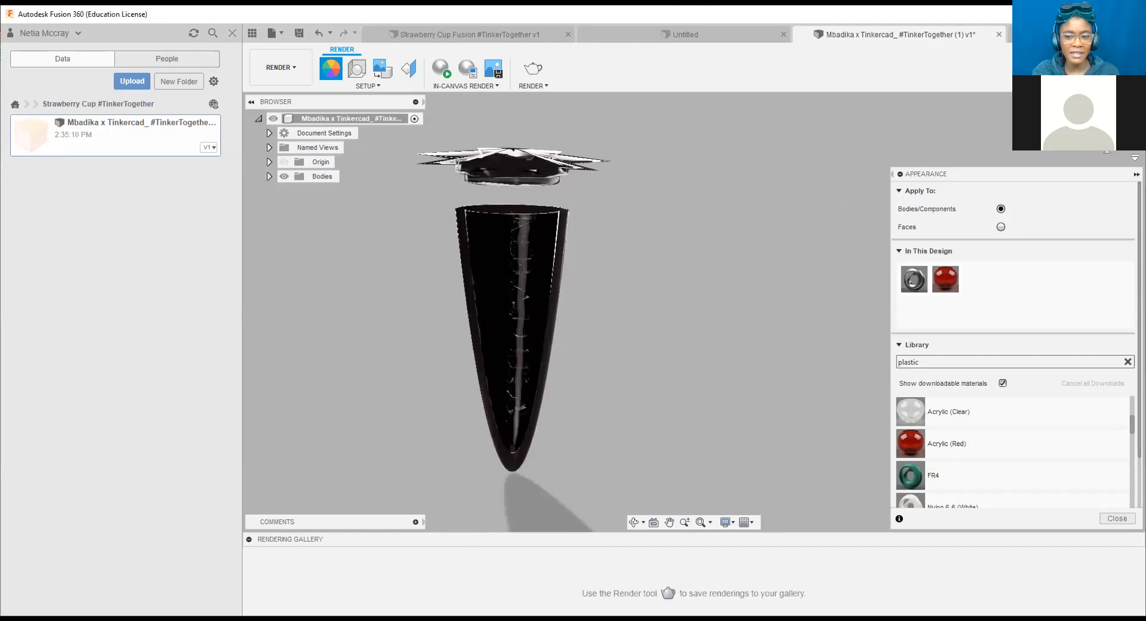
{"action": "left_click", "coordinate": [1131, 124]}
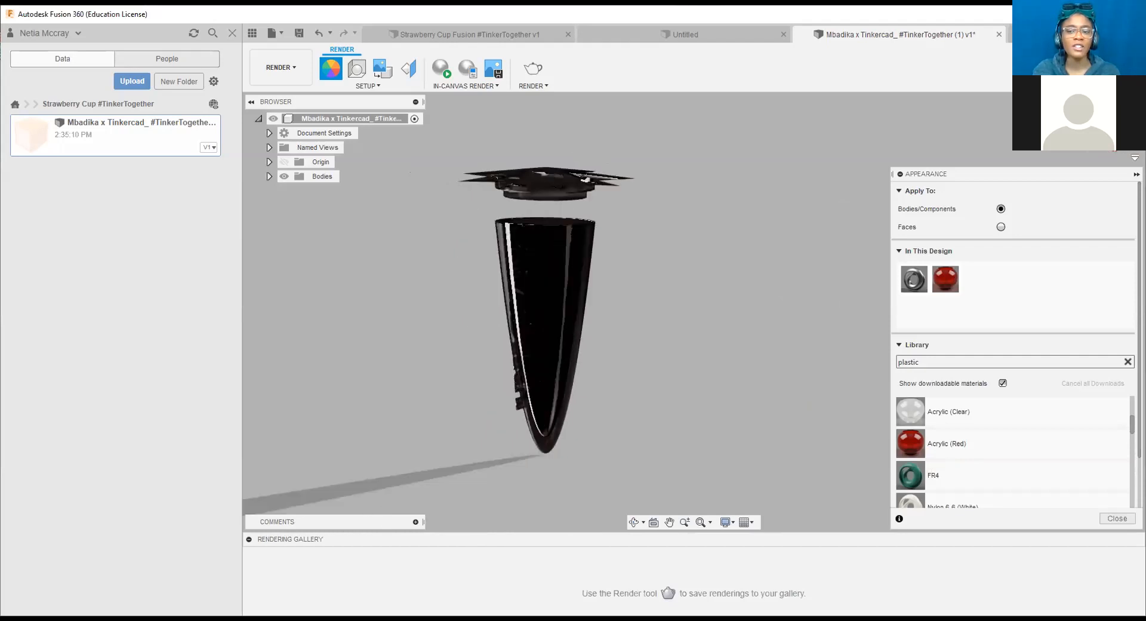
{"action": "left_click", "coordinate": [1097, 125]}
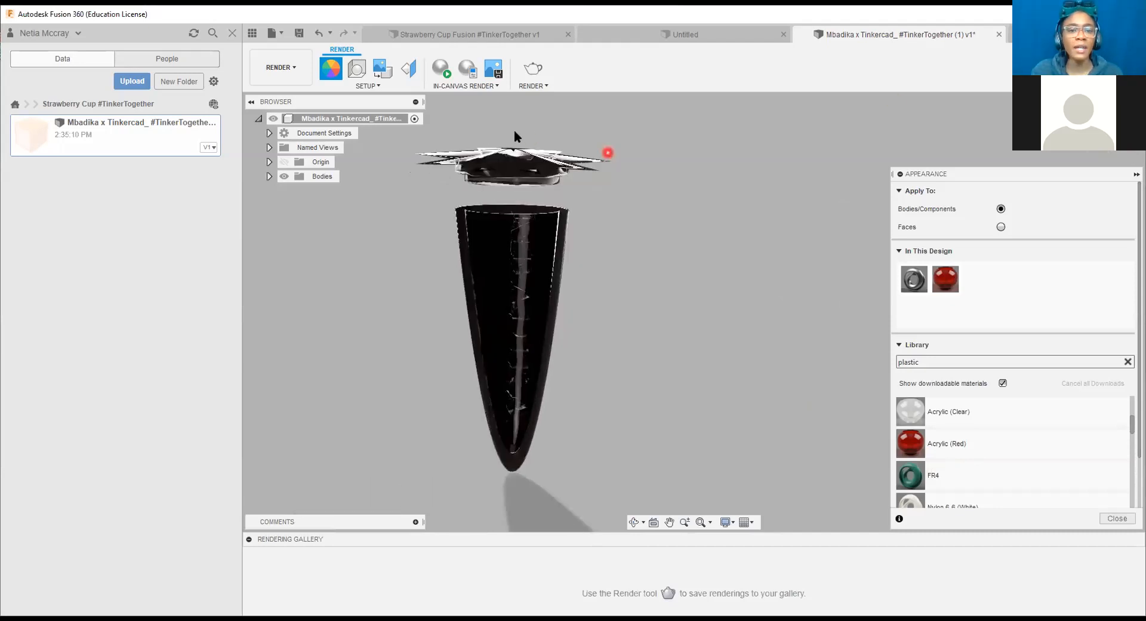
{"action": "left_click", "coordinate": [355, 71]}
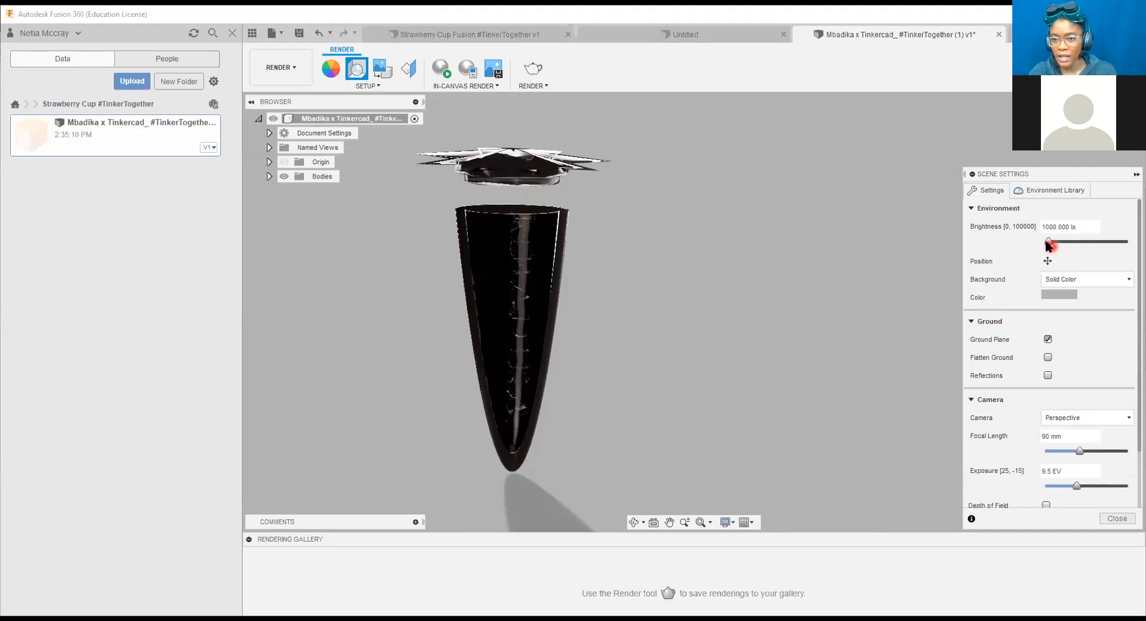
{"action": "left_click_drag", "start_coordinate": [1054, 241], "coordinate": [1109, 241]}
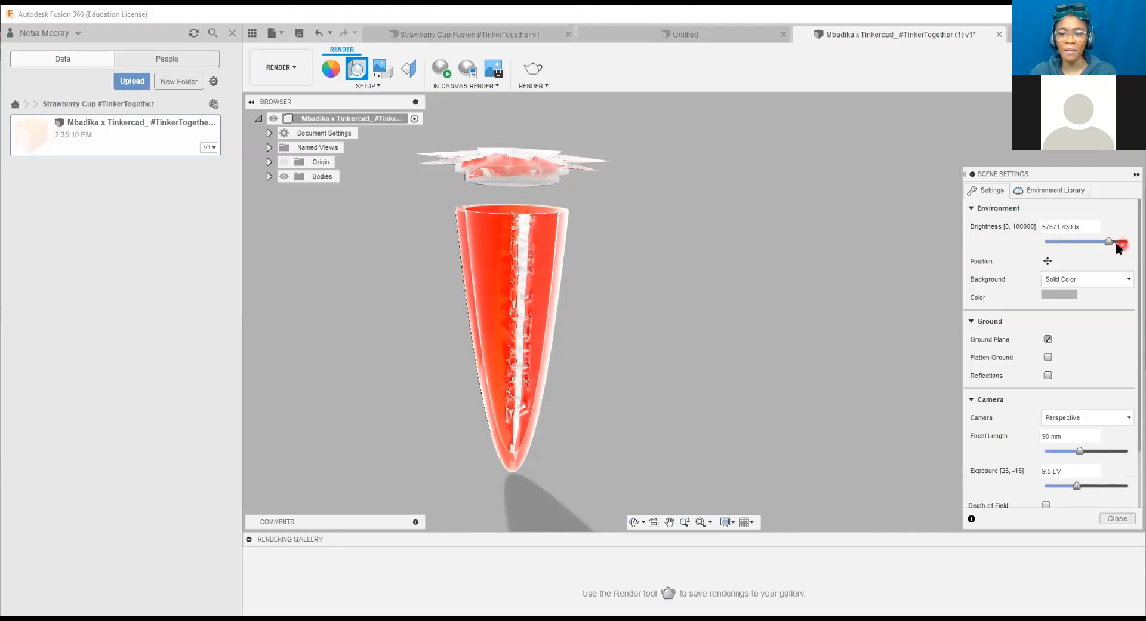
{"action": "left_click_drag", "start_coordinate": [1105, 241], "coordinate": [1089, 246]}
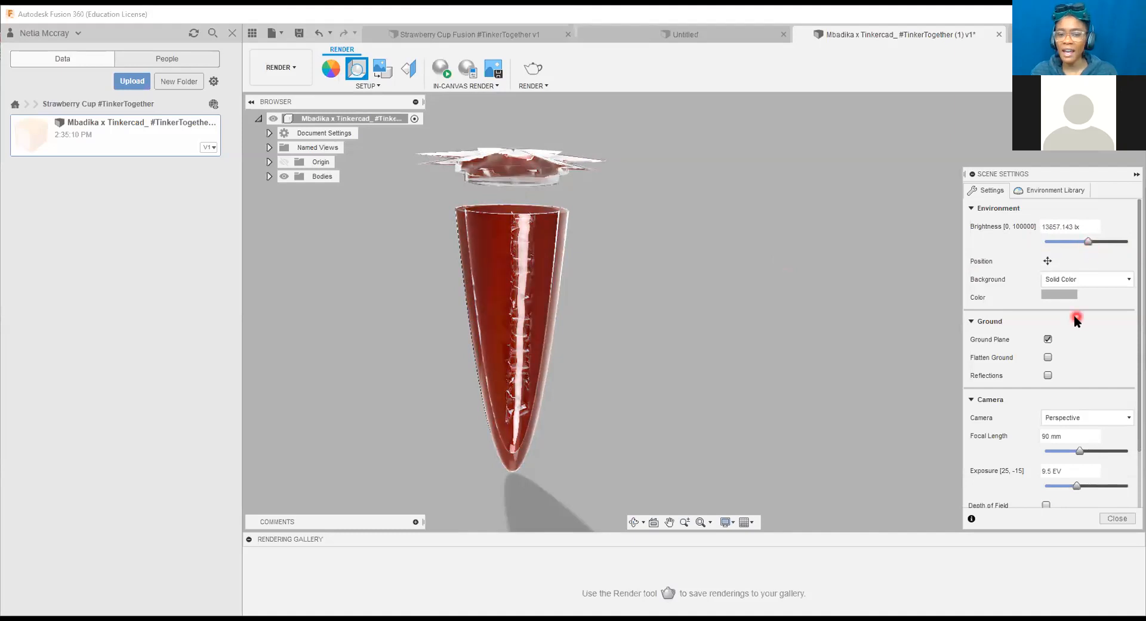
Step: Try the Environment option as the scene background and switch it back to Solid Color
{"action": "left_click", "coordinate": [1117, 280]}
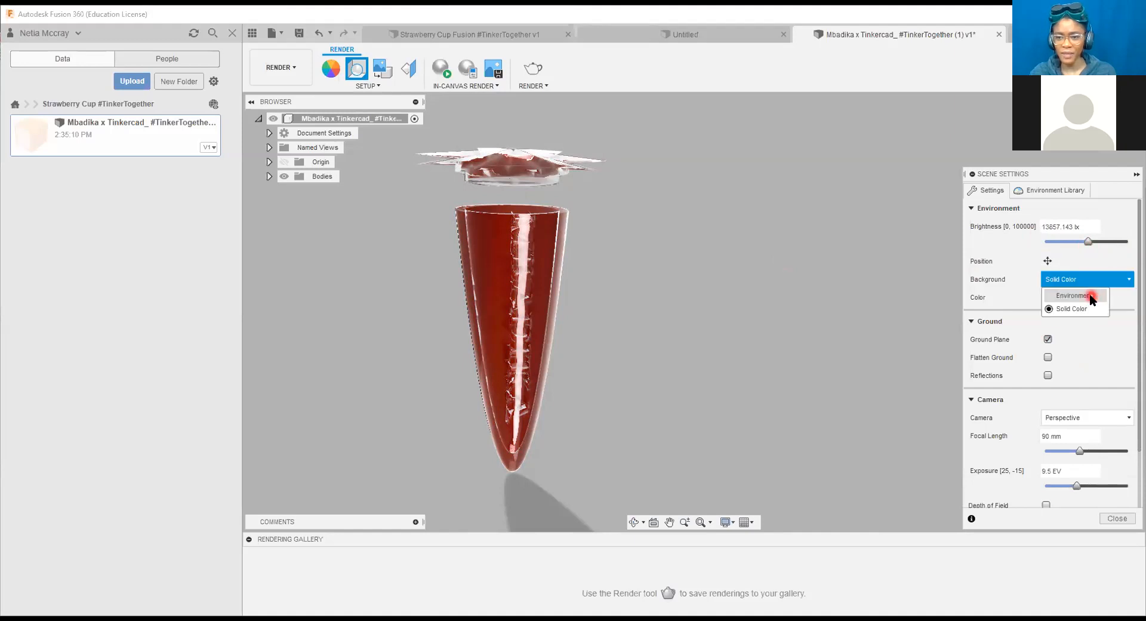
{"action": "left_click", "coordinate": [1075, 295]}
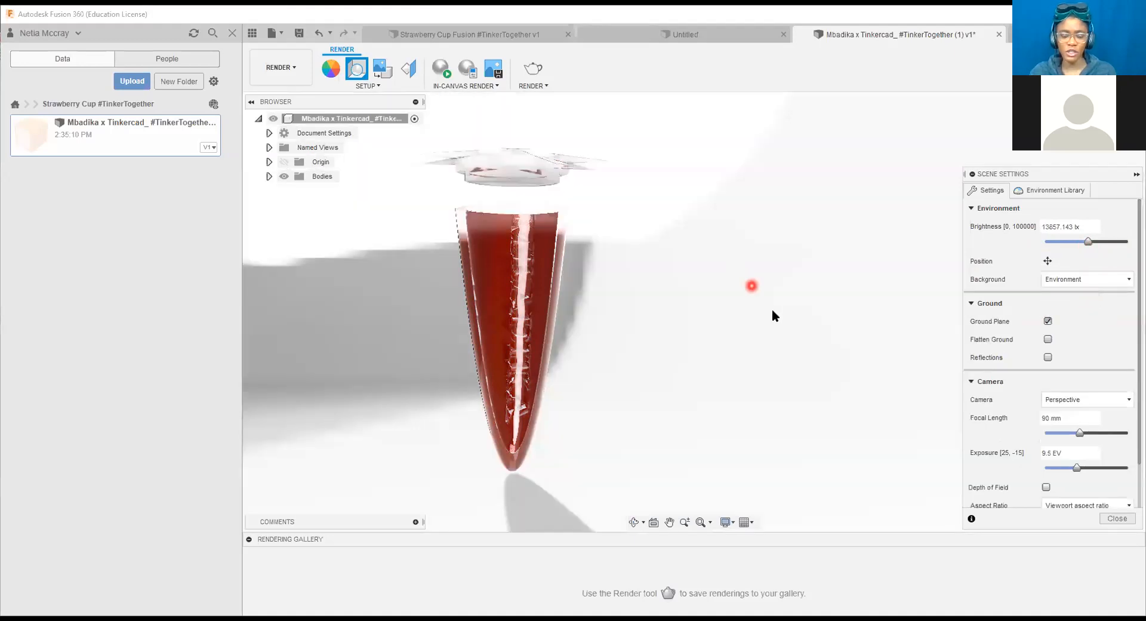
{"action": "scroll", "coordinate": [773, 314], "scroll_direction": "down", "scroll_amount": 2}
{"action": "scroll", "coordinate": [772, 313], "scroll_direction": "up", "scroll_amount": 1}
{"action": "scroll", "coordinate": [773, 313], "scroll_direction": "down", "scroll_amount": 1}
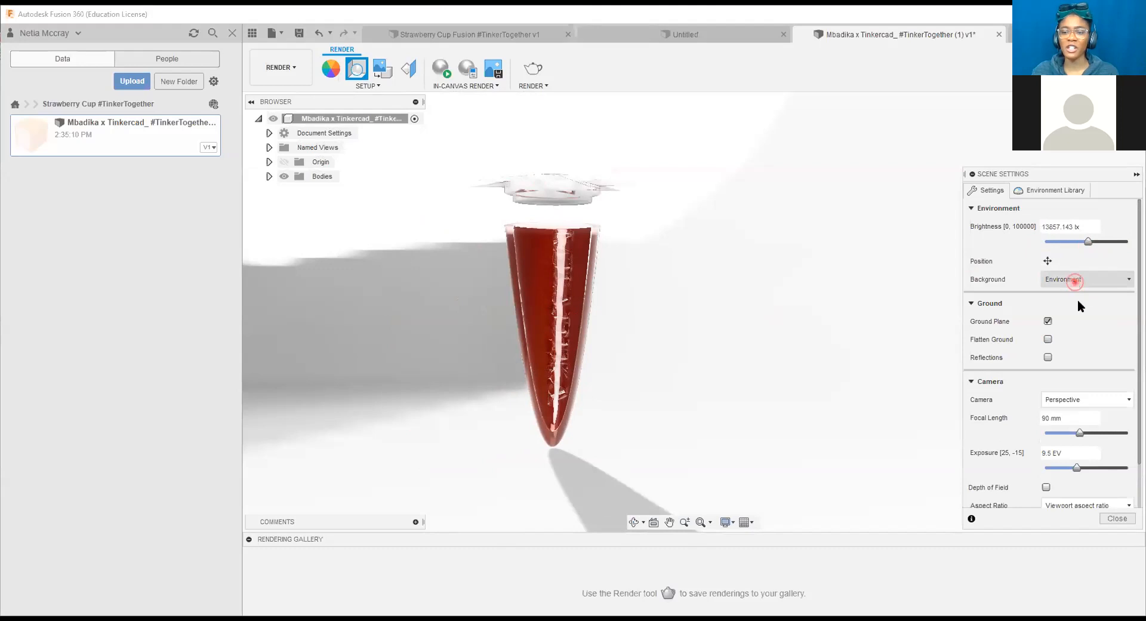
{"action": "left_click", "coordinate": [1073, 279]}
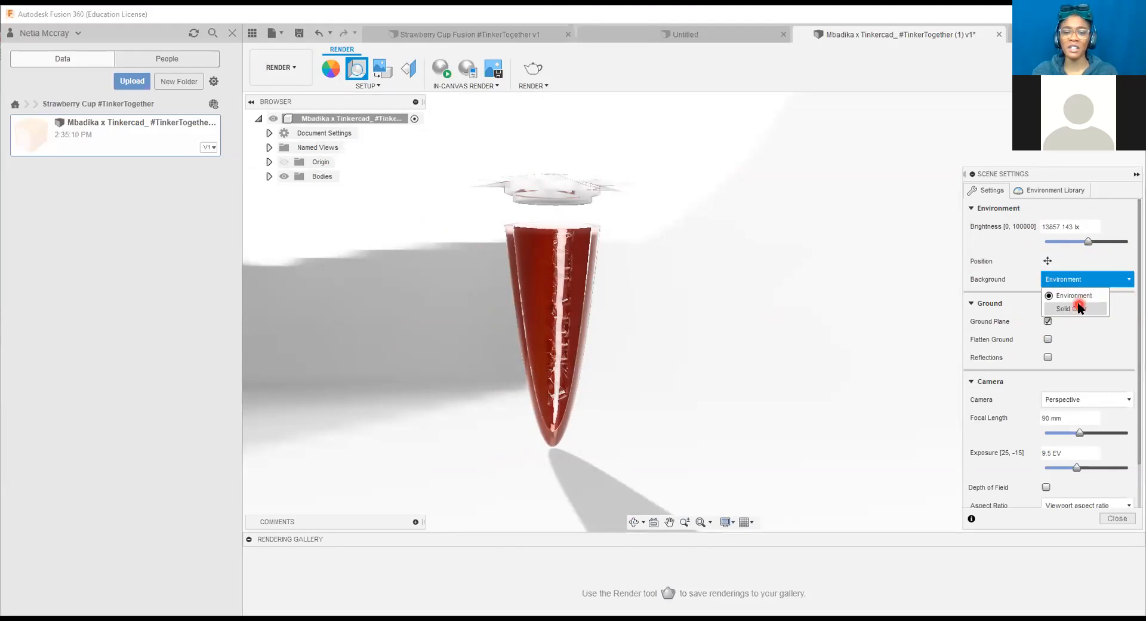
{"action": "left_click", "coordinate": [1079, 308]}
Step: Choose a blue hue for the solid background and apply the colour RGB 74, 88, 127
{"action": "left_click", "coordinate": [1066, 295]}
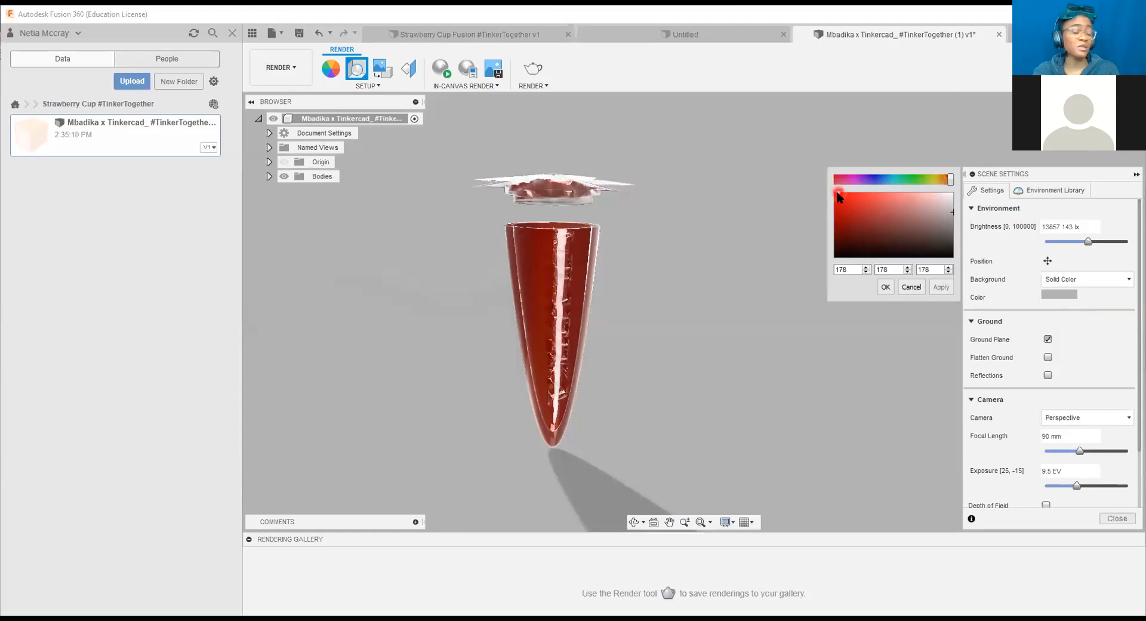
{"action": "left_click", "coordinate": [872, 181]}
{"action": "left_click_drag", "start_coordinate": [940, 177], "coordinate": [879, 181]}
{"action": "left_click", "coordinate": [911, 200]}
{"action": "left_click", "coordinate": [913, 215]}
{"action": "left_click", "coordinate": [903, 226]}
{"action": "left_click", "coordinate": [922, 266]}
{"action": "left_click", "coordinate": [939, 287]}
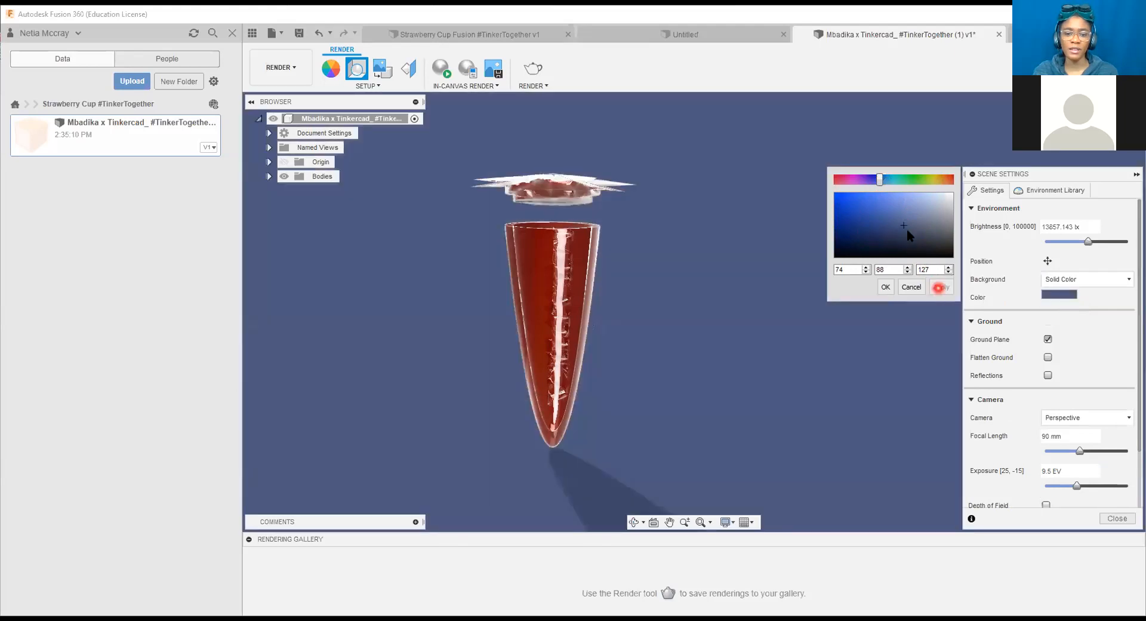
Step: Try a pale blue-grey background colour, RGB 187, 193, 210
{"action": "left_click", "coordinate": [918, 206]}
{"action": "left_click", "coordinate": [940, 204]}
{"action": "left_click", "coordinate": [941, 287]}
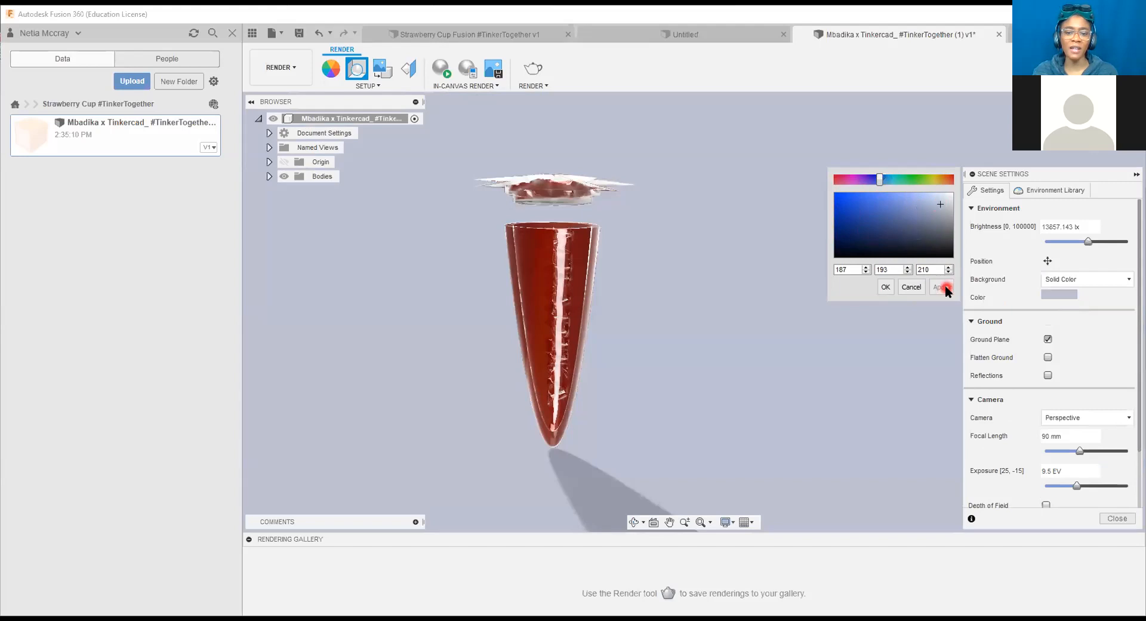
Step: Darken the scene's background to navy, RGB 45, 53, 77, and accept the colour
{"action": "left_click", "coordinate": [920, 228]}
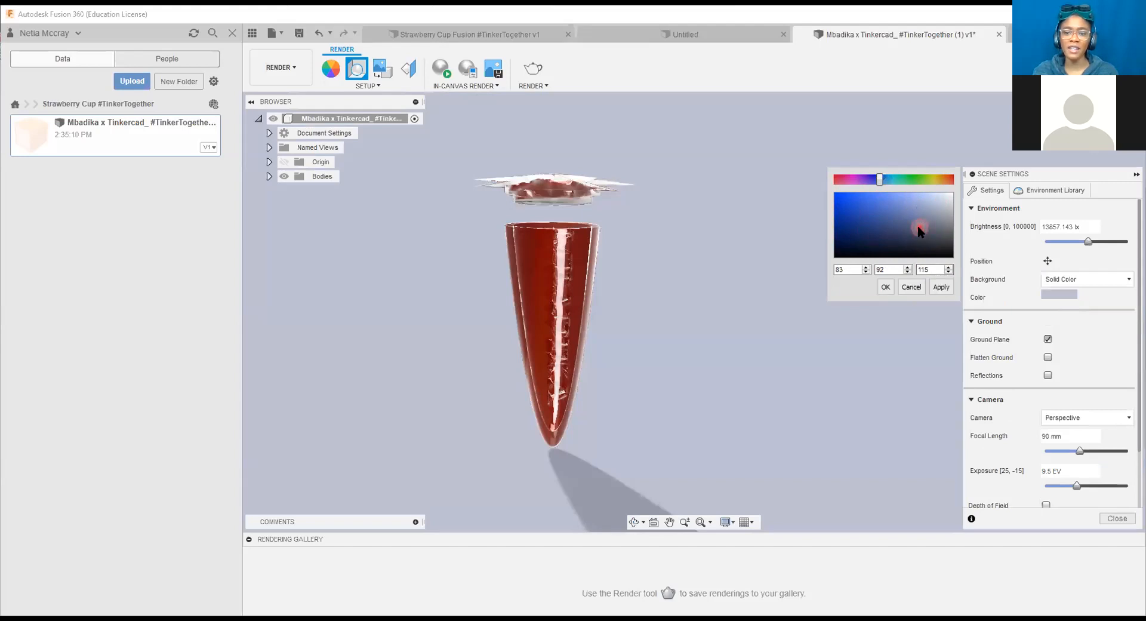
{"action": "left_click", "coordinate": [901, 231]}
{"action": "left_click", "coordinate": [938, 287]}
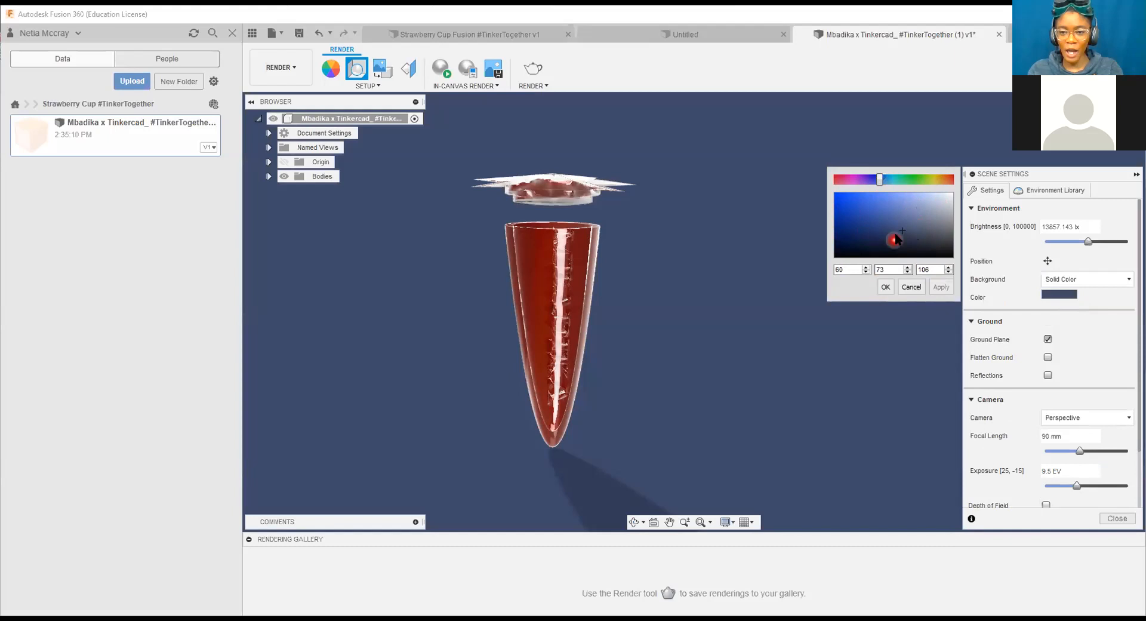
{"action": "left_click", "coordinate": [903, 237]}
{"action": "left_click", "coordinate": [939, 287]}
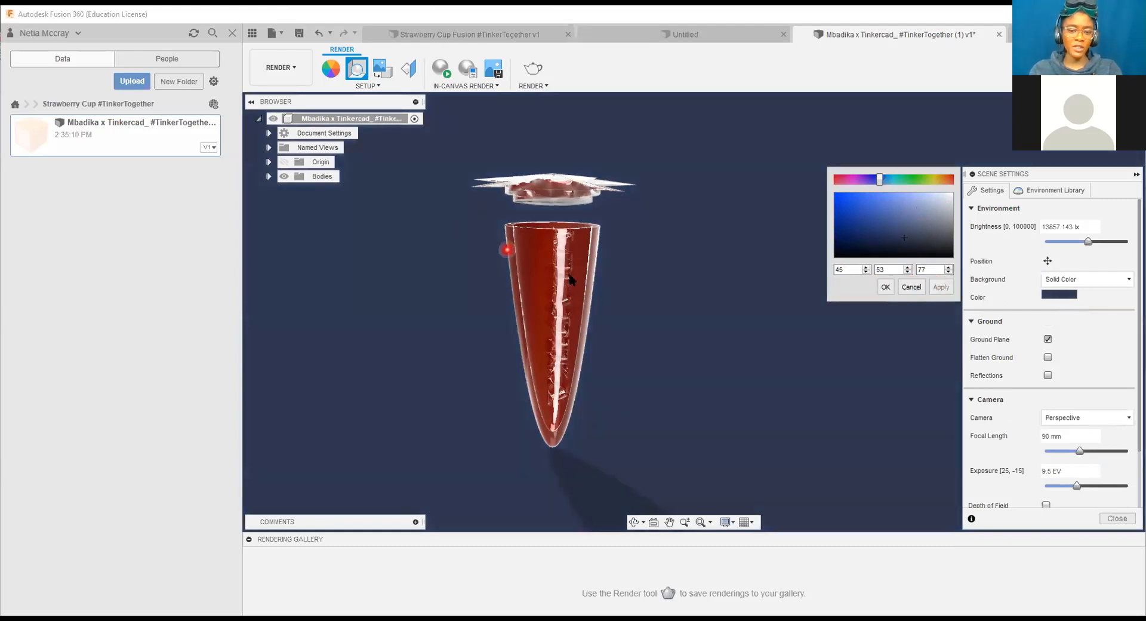
{"action": "left_click", "coordinate": [885, 289]}
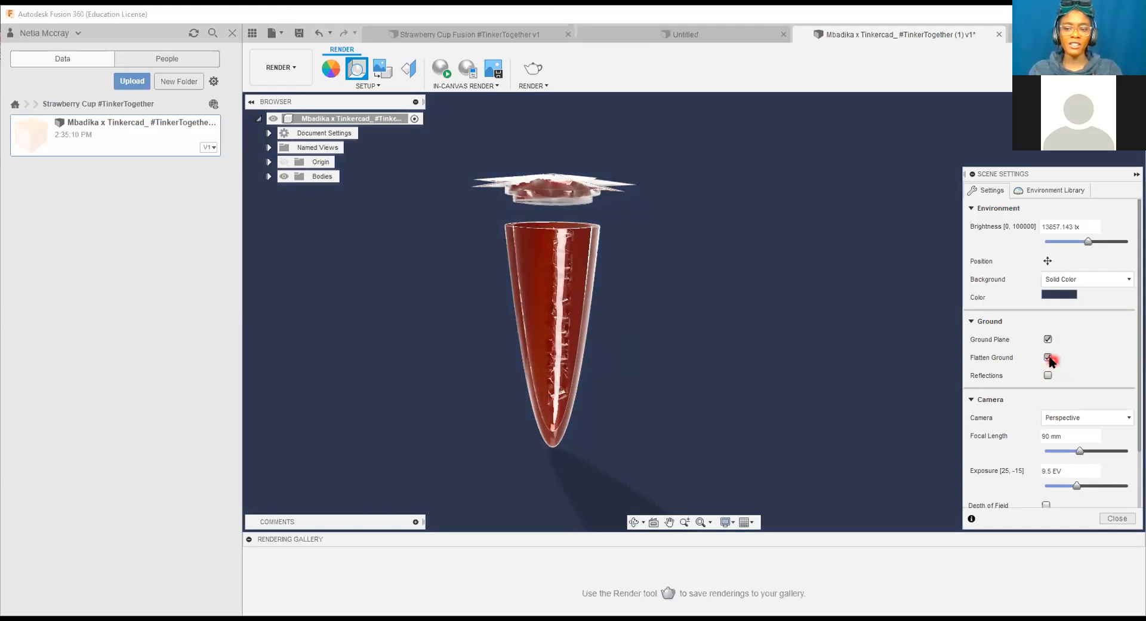
Step: Turn on ground reflections for the scene
{"action": "left_click", "coordinate": [1047, 375]}
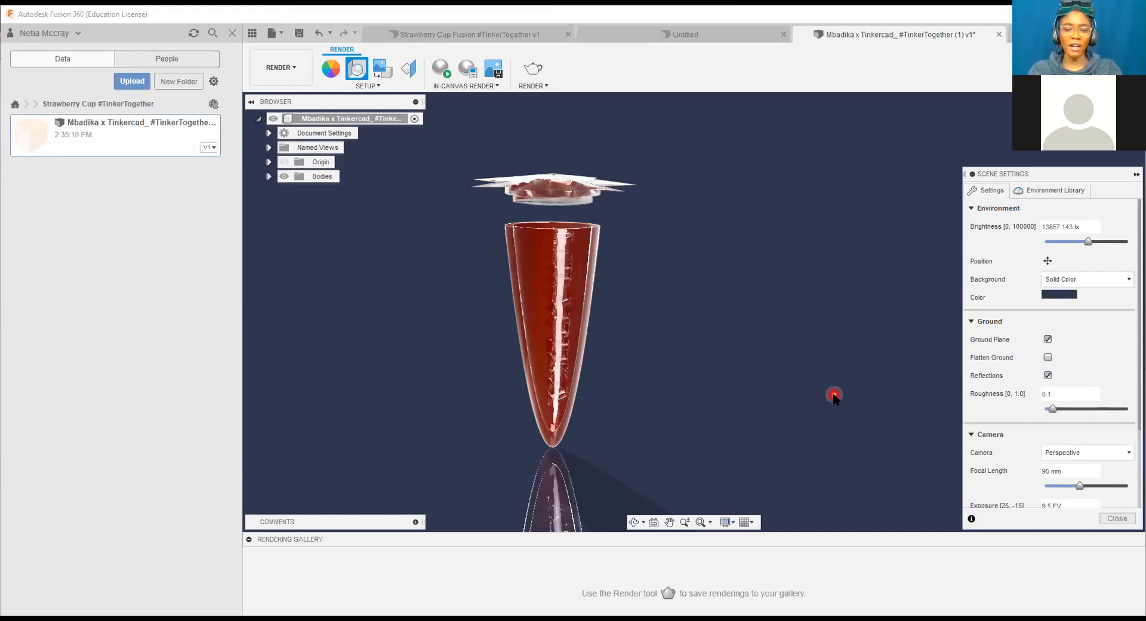
Step: Set the ground reflection roughness to 0.0 and the camera focal length to 151 mm, and close the scene settings
{"action": "scroll", "coordinate": [834, 396], "scroll_direction": "down", "scroll_amount": 5}
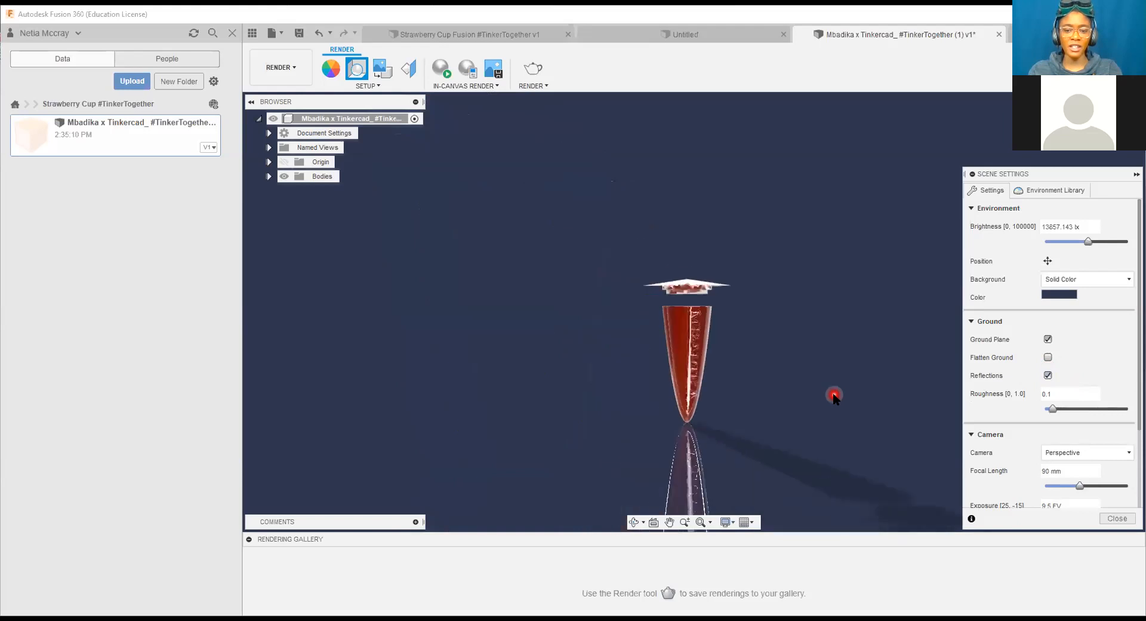
{"action": "scroll", "coordinate": [833, 397], "scroll_direction": "up", "scroll_amount": 3}
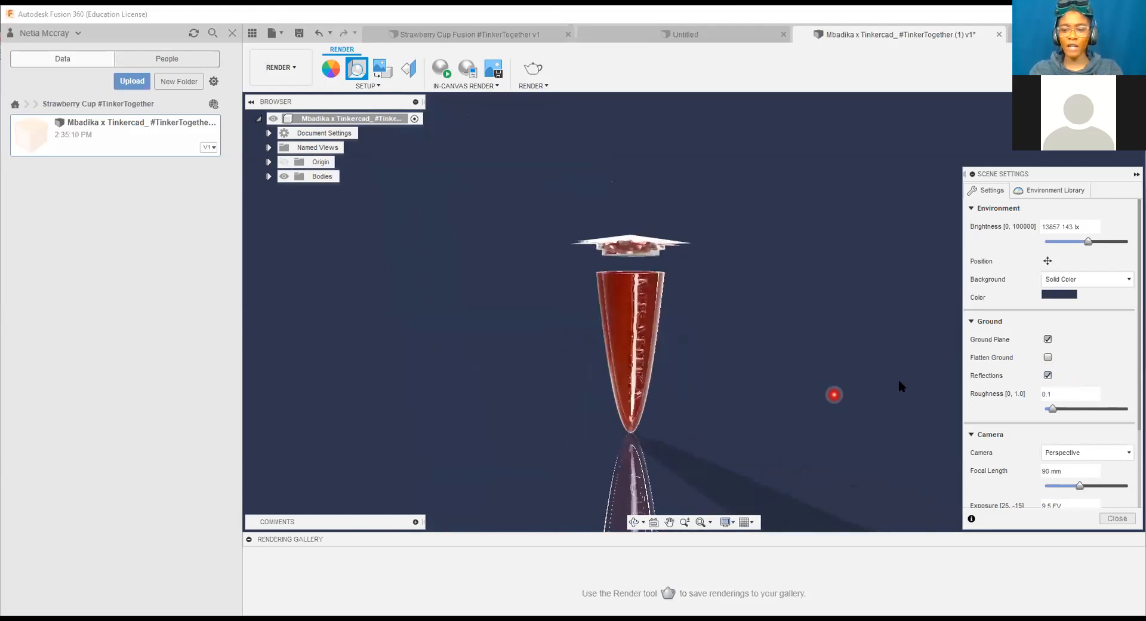
{"action": "mouse_move", "coordinate": [1052, 409]}
{"action": "left_mouse_down"}
{"action": "mouse_move", "coordinate": [1082, 408]}
{"action": "mouse_move", "coordinate": [1041, 411]}
{"action": "left_mouse_up"}
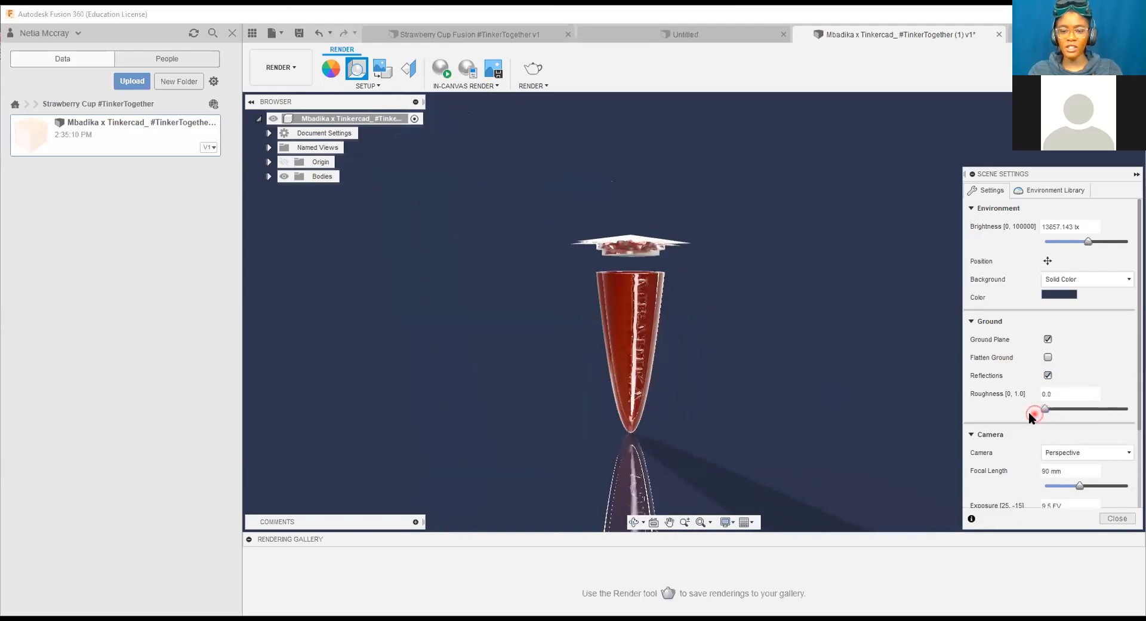
{"action": "scroll", "coordinate": [1006, 442], "scroll_direction": "down", "scroll_amount": 3}
{"action": "scroll", "coordinate": [1006, 443], "scroll_direction": "down", "scroll_amount": 1}
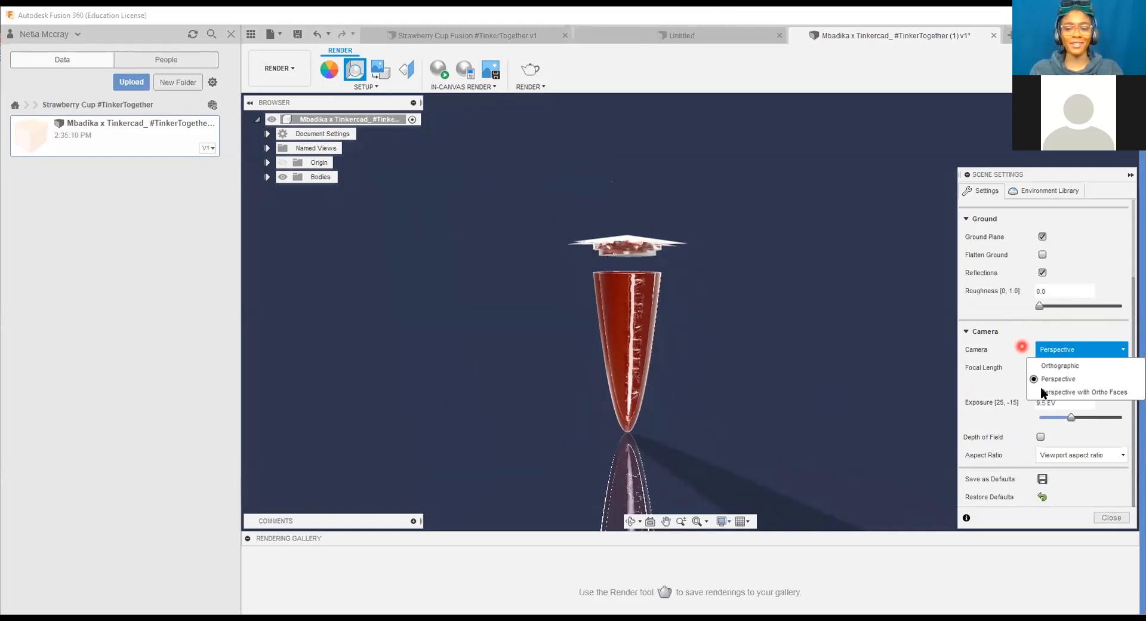
{"action": "left_click", "coordinate": [1120, 519]}
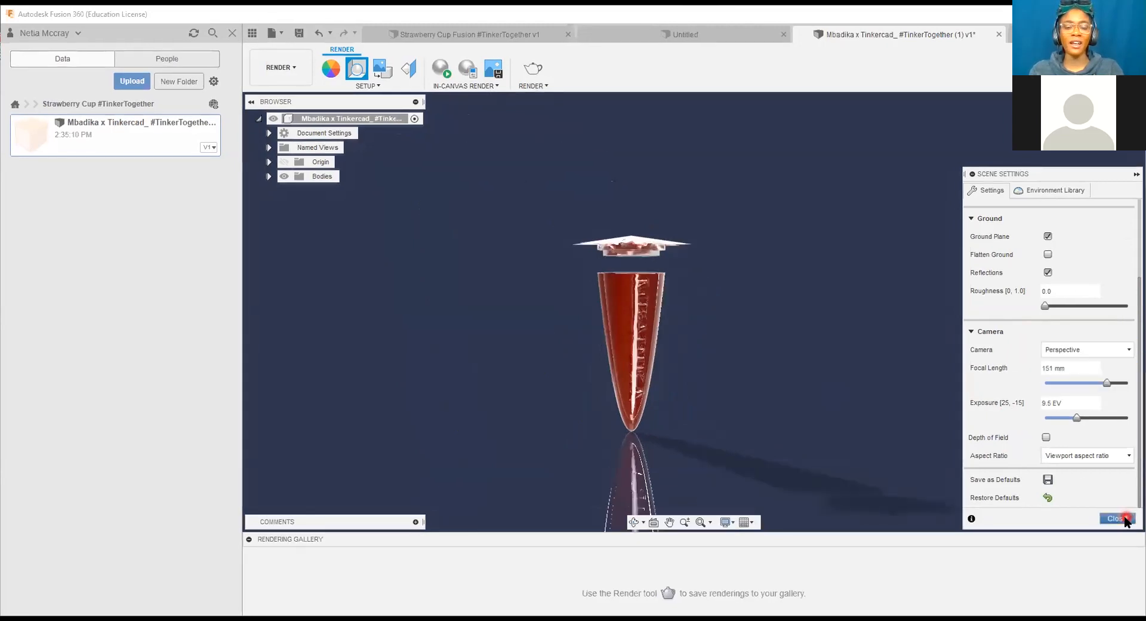
Step: Frame the whole cup and lid closely and start an in-canvas render of the scene
{"action": "scroll", "coordinate": [628, 346], "scroll_direction": "down", "scroll_amount": 3}
{"action": "scroll", "coordinate": [628, 346], "scroll_direction": "up", "scroll_amount": 5}
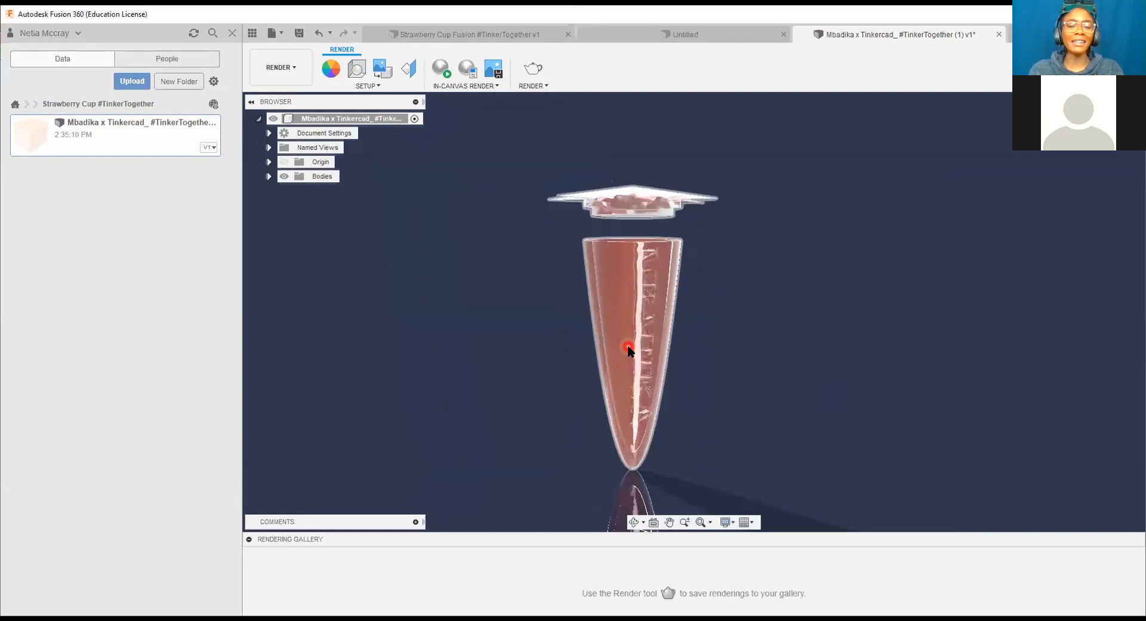
{"action": "scroll", "coordinate": [628, 346], "scroll_direction": "up", "scroll_amount": 2}
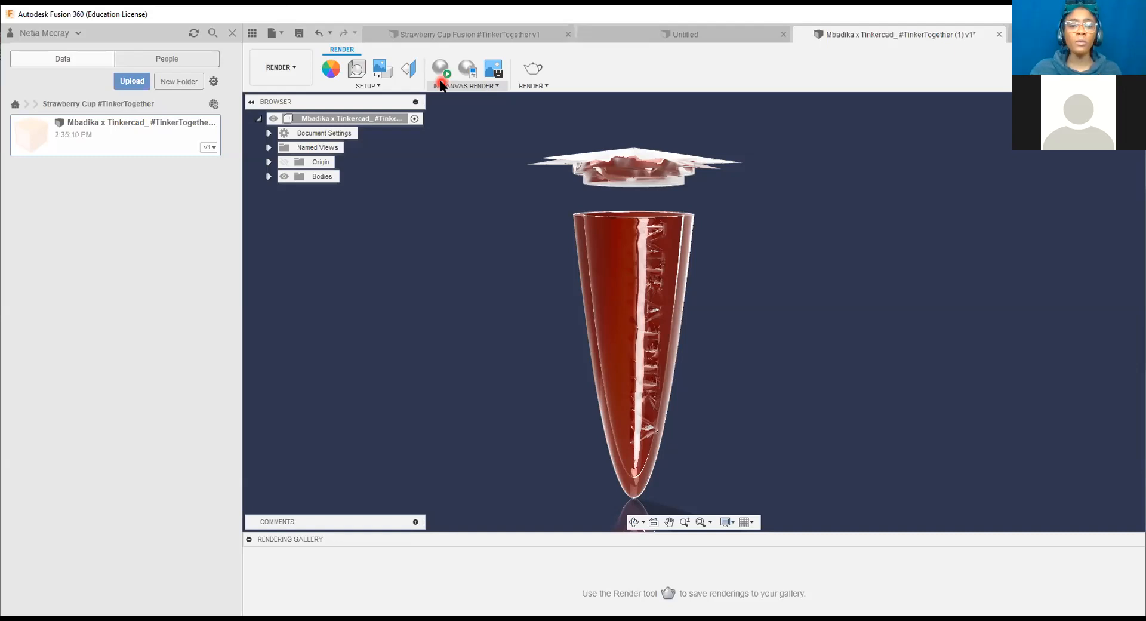
{"action": "left_click", "coordinate": [441, 85]}
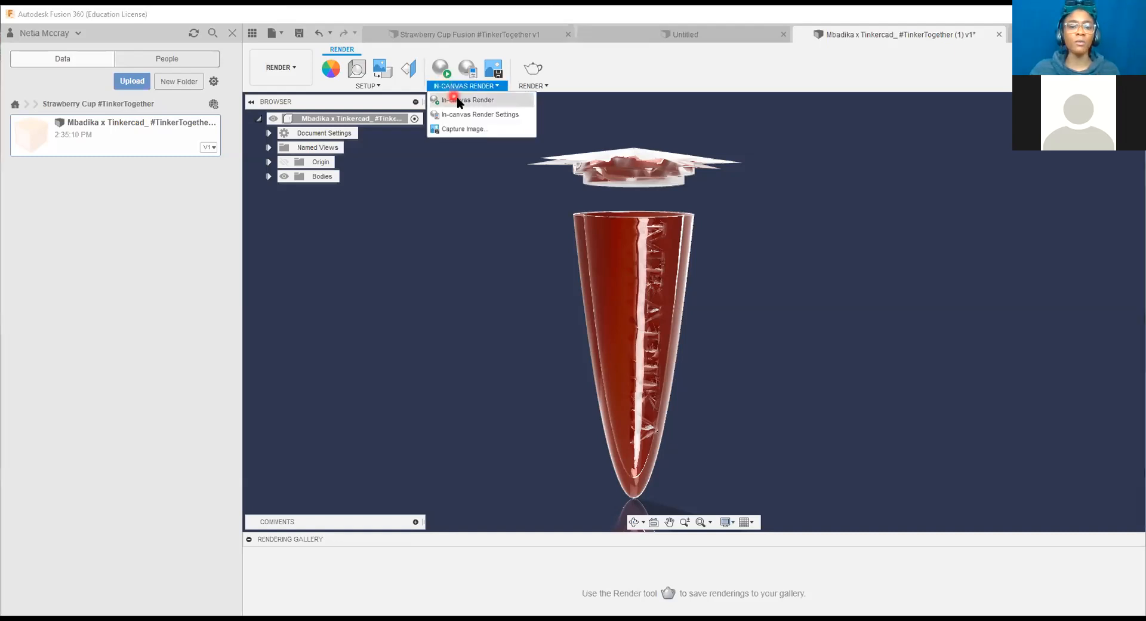
{"action": "left_click", "coordinate": [488, 100]}
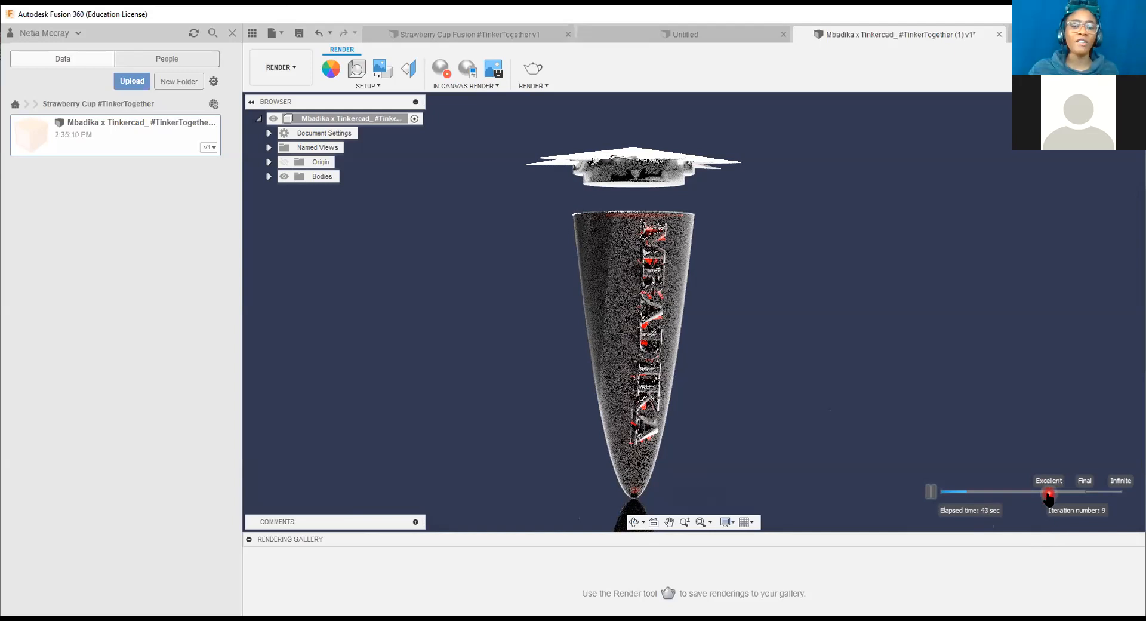
{"action": "left_click_drag", "start_coordinate": [1049, 493], "coordinate": [1085, 493]}
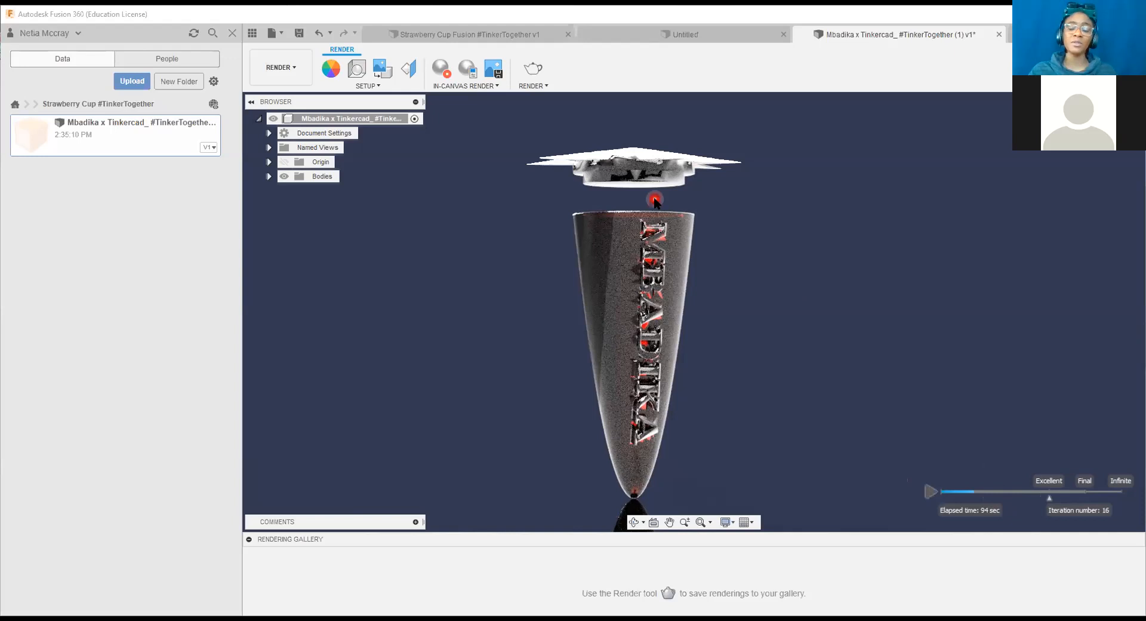
Step: Start a cloud render of the scene at Final quality with an image size of 1500 by 731 px
{"action": "left_click", "coordinate": [542, 87]}
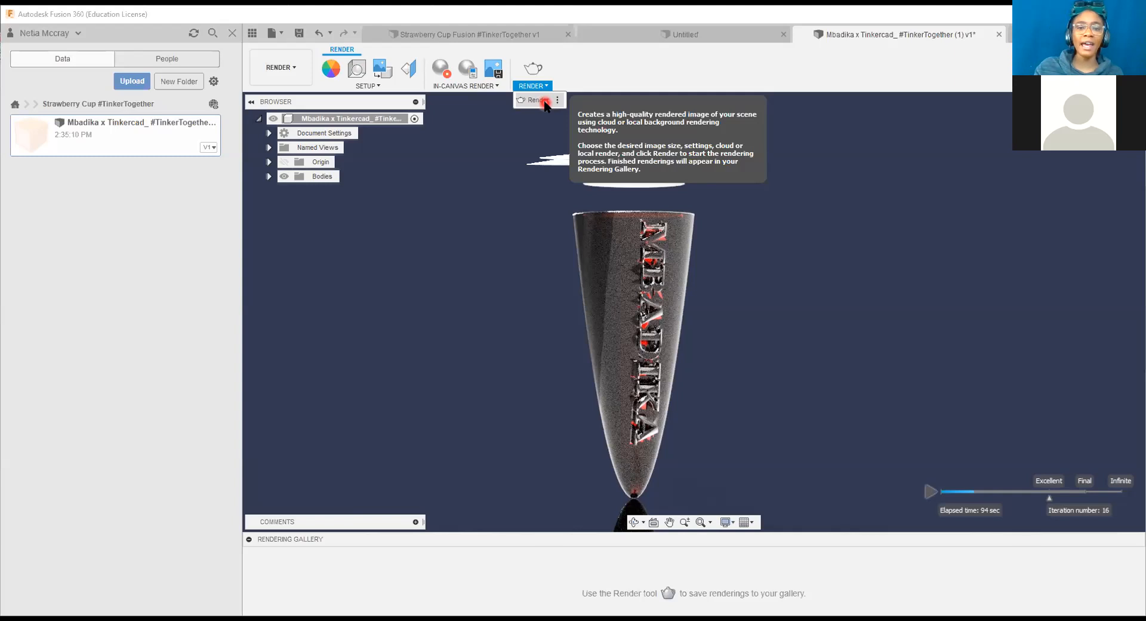
{"action": "left_click", "coordinate": [540, 100]}
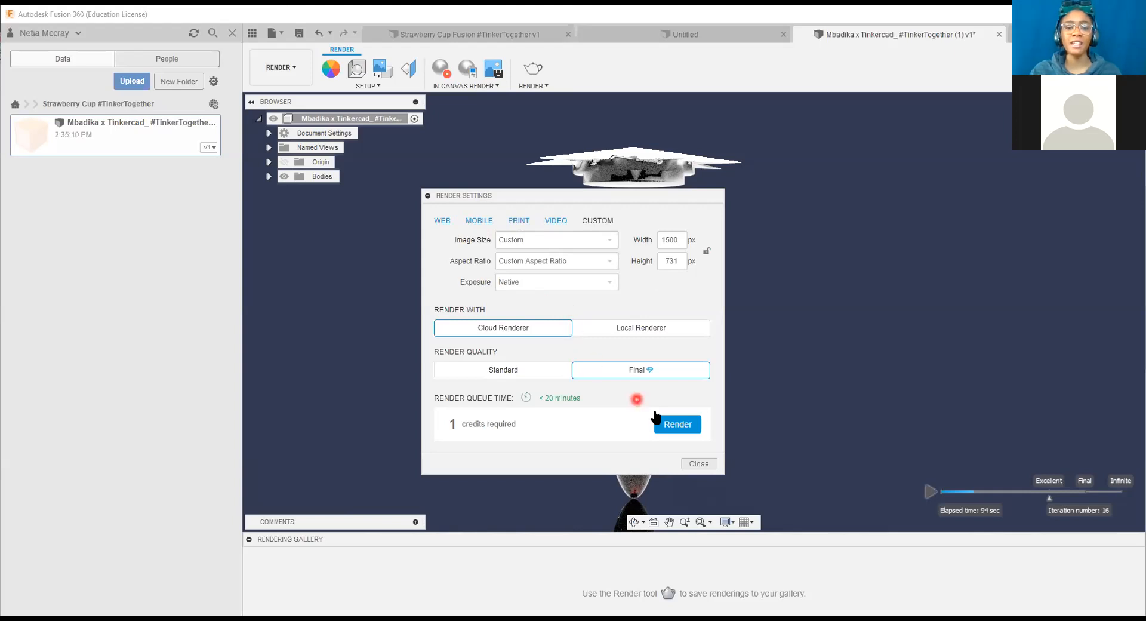
{"action": "left_click", "coordinate": [688, 425]}
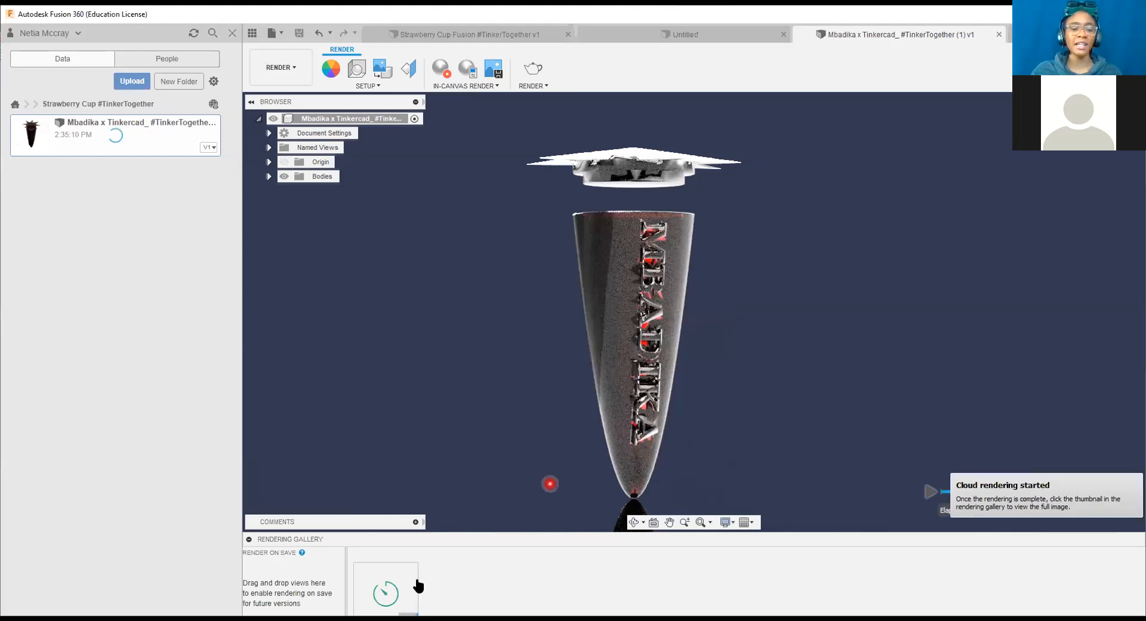
{"action": "mouse_move", "coordinate": [418, 586]}
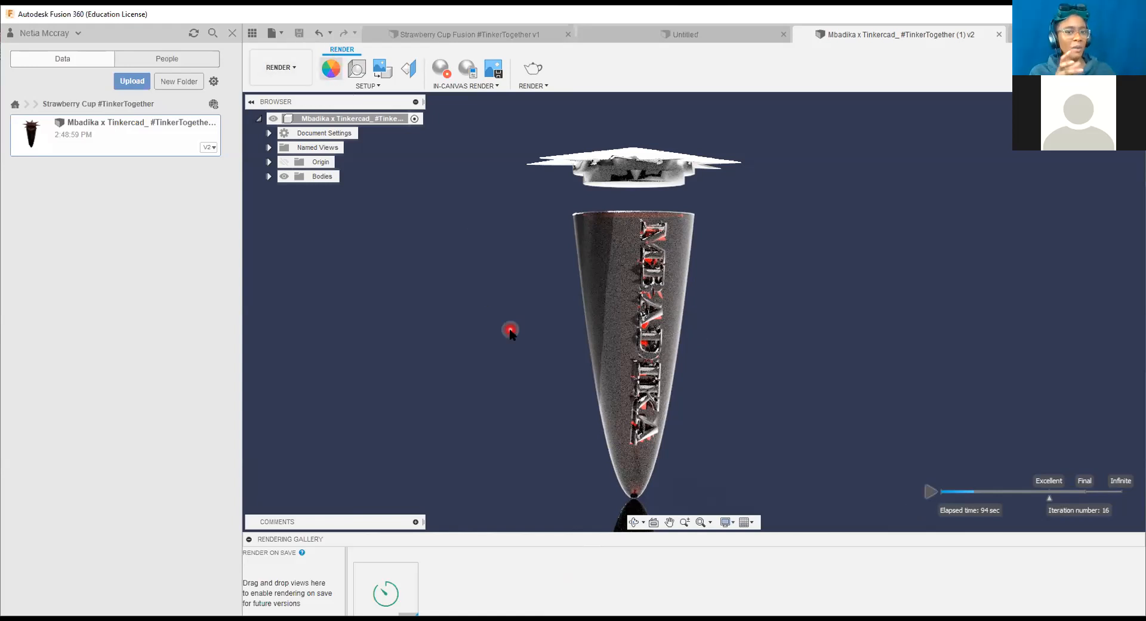
Step: Download the Leather - Matte (Red) and Leather - Matte (Green) appearances from the Fusion 360 leather library
{"action": "key", "text": "a"}
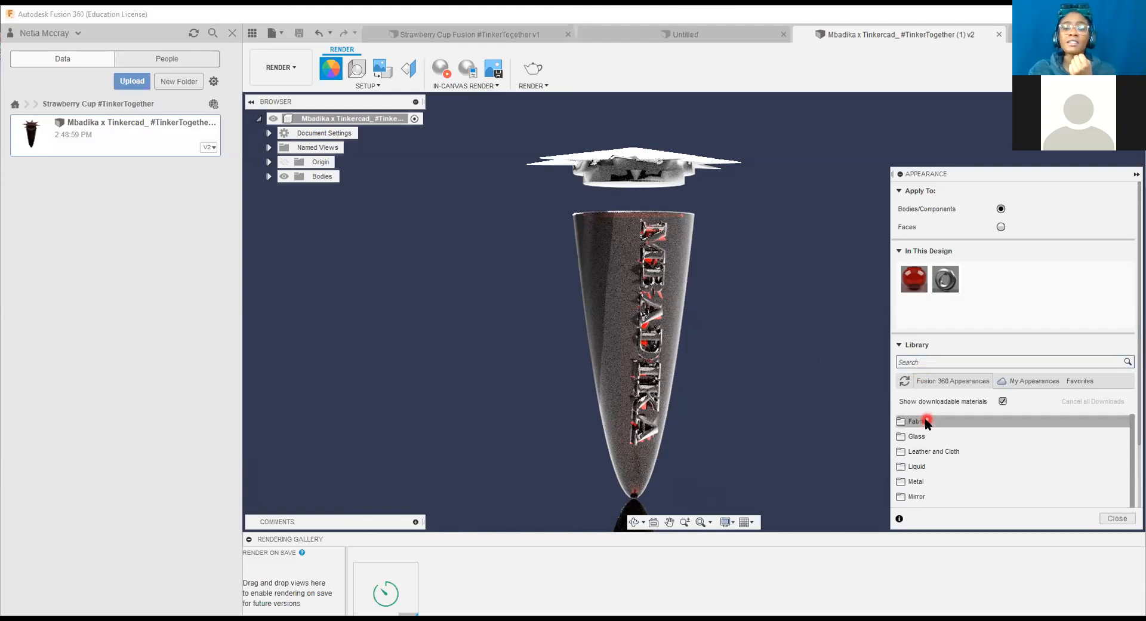
{"action": "left_click", "coordinate": [940, 452]}
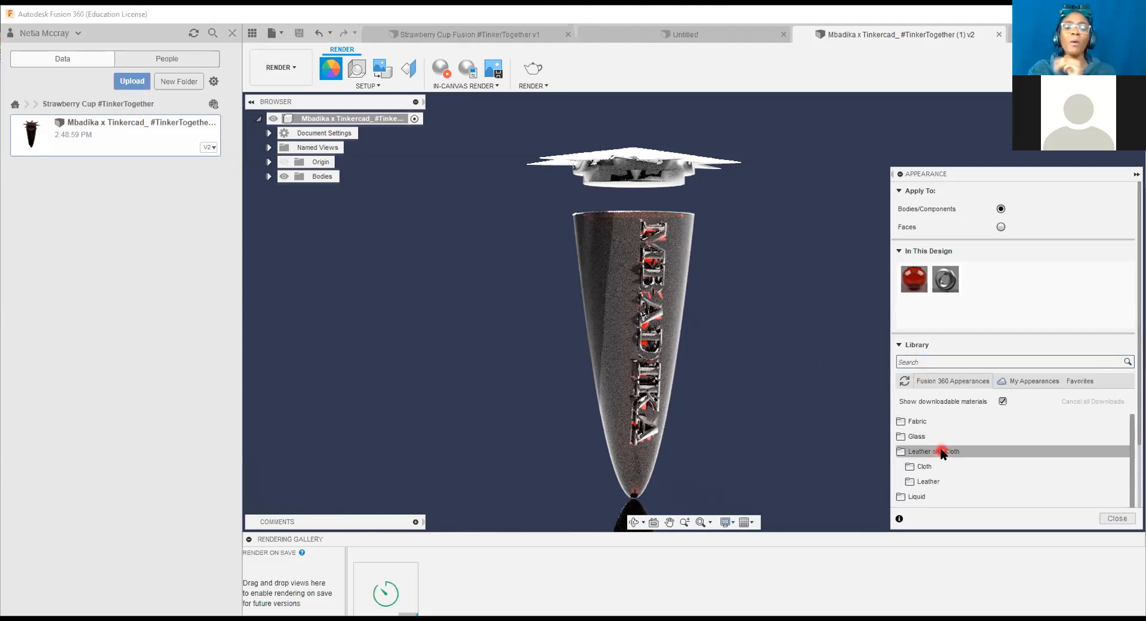
{"action": "left_click", "coordinate": [951, 481]}
{"action": "scroll", "coordinate": [986, 483], "scroll_direction": "down", "scroll_amount": 3}
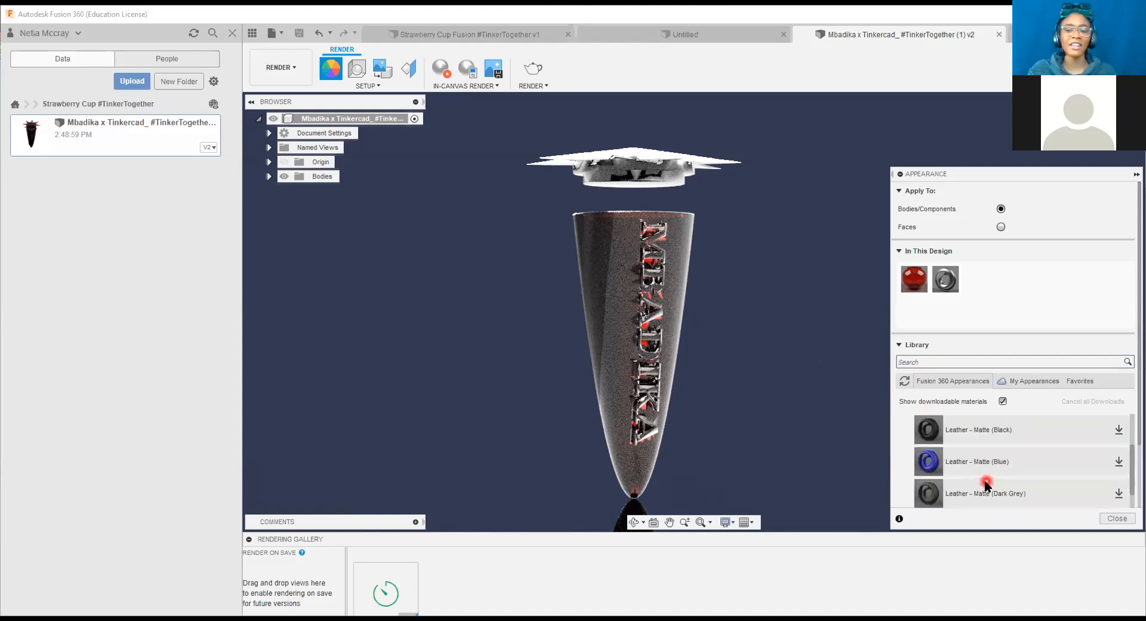
{"action": "scroll", "coordinate": [986, 484], "scroll_direction": "down", "scroll_amount": 3}
{"action": "scroll", "coordinate": [986, 484], "scroll_direction": "down", "scroll_amount": 3}
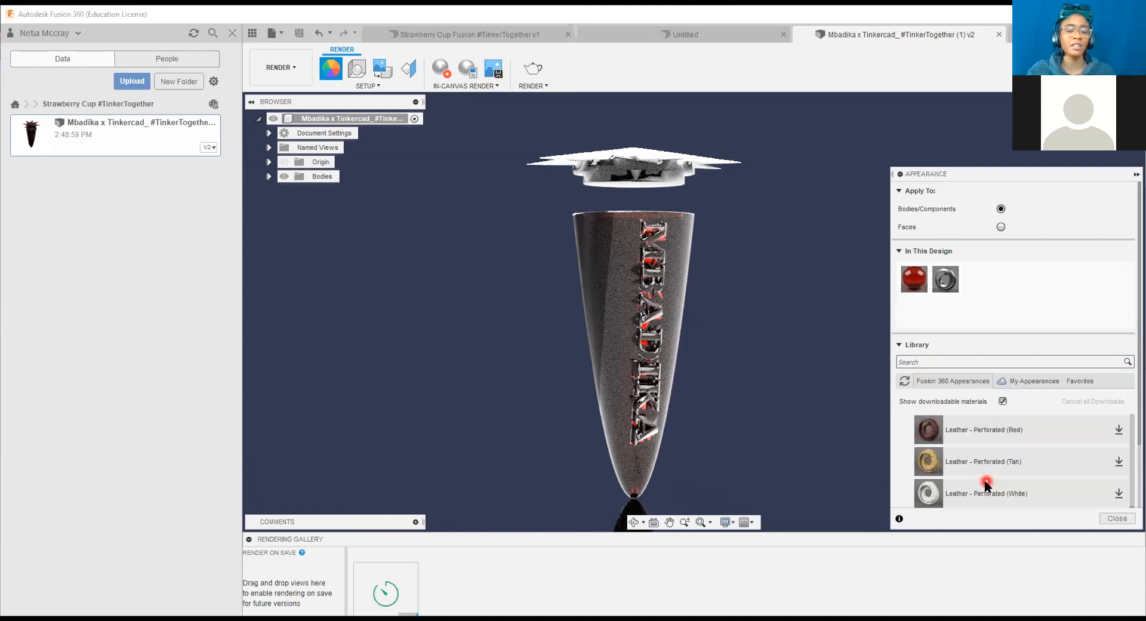
{"action": "scroll", "coordinate": [986, 485], "scroll_direction": "up", "scroll_amount": 3}
{"action": "scroll", "coordinate": [986, 485], "scroll_direction": "up", "scroll_amount": 5}
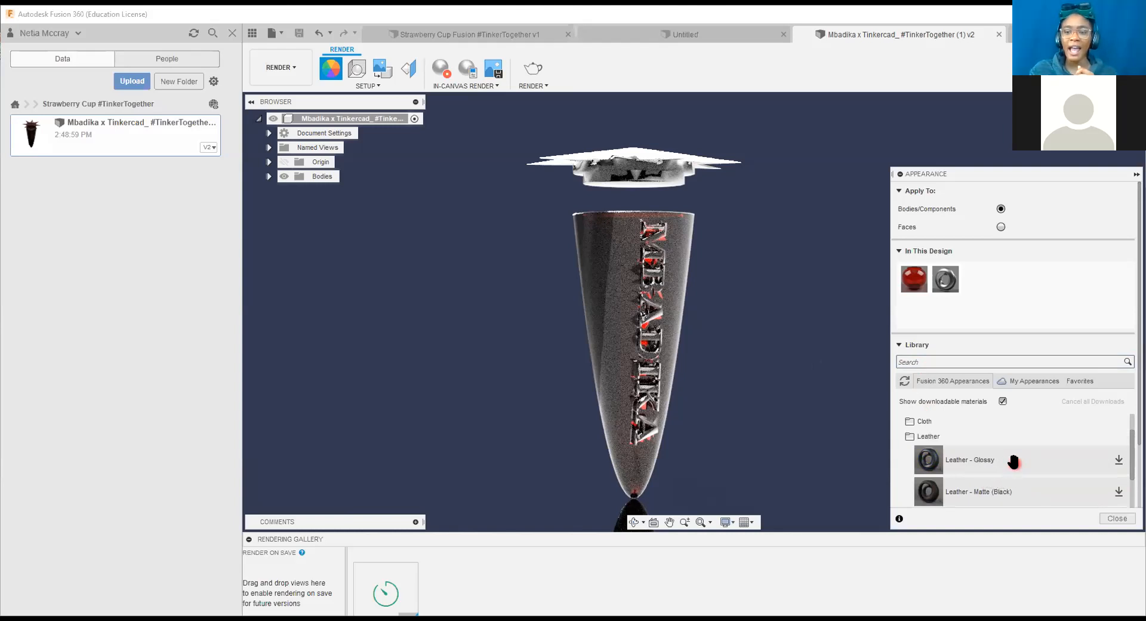
{"action": "scroll", "coordinate": [1012, 462], "scroll_direction": "down", "scroll_amount": 2}
{"action": "scroll", "coordinate": [1013, 463], "scroll_direction": "down", "scroll_amount": 2}
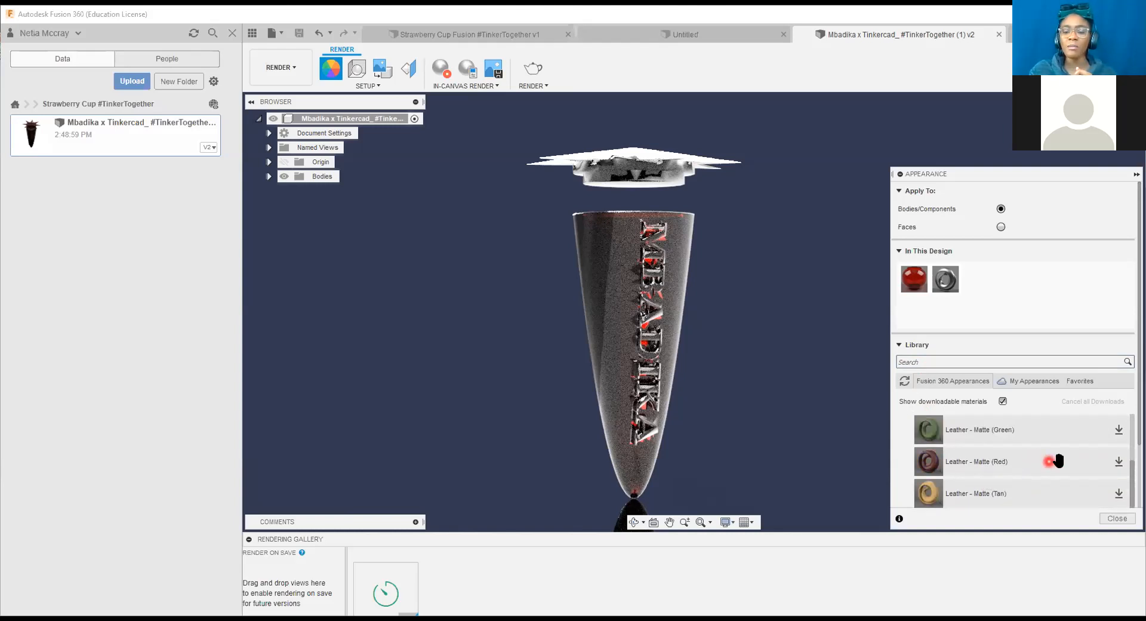
{"action": "left_click", "coordinate": [1119, 463]}
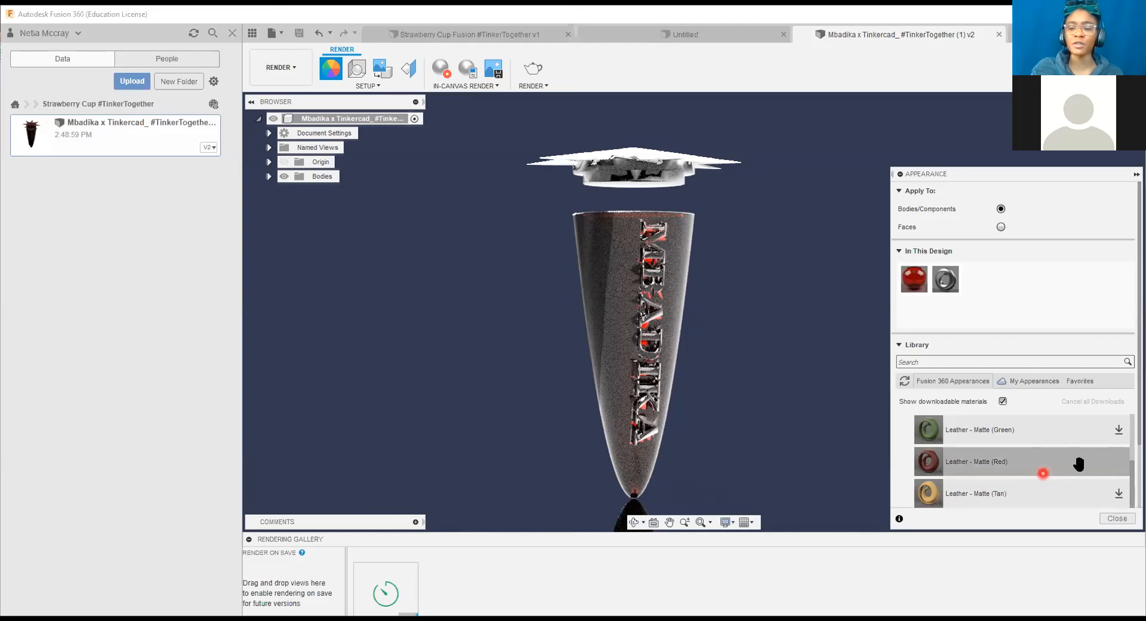
{"action": "left_click", "coordinate": [1117, 431]}
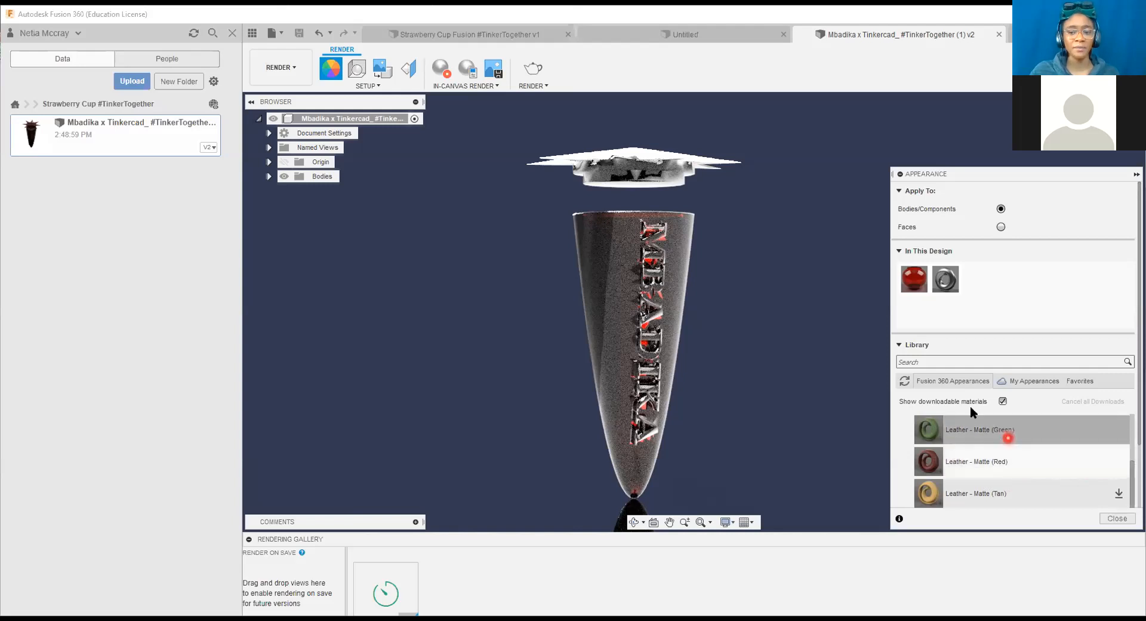
Step: Apply the Leather - Matte (Red) appearance to the cup and lid body and check it from above
{"action": "left_click_drag", "start_coordinate": [1044, 455], "coordinate": [624, 297]}
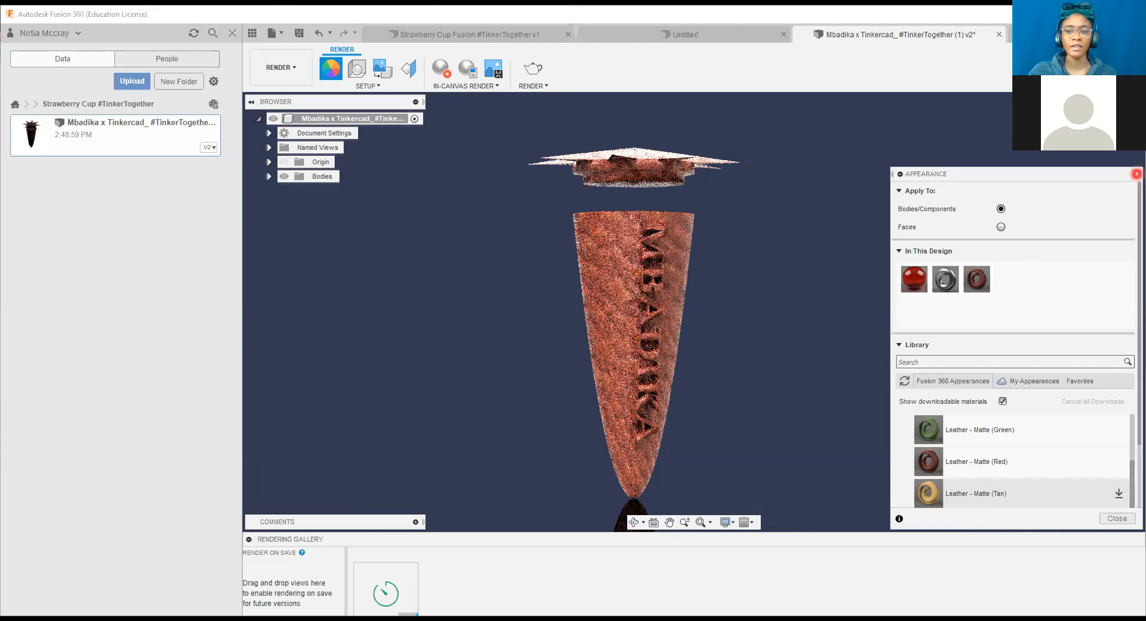
{"action": "left_click", "coordinate": [747, 297]}
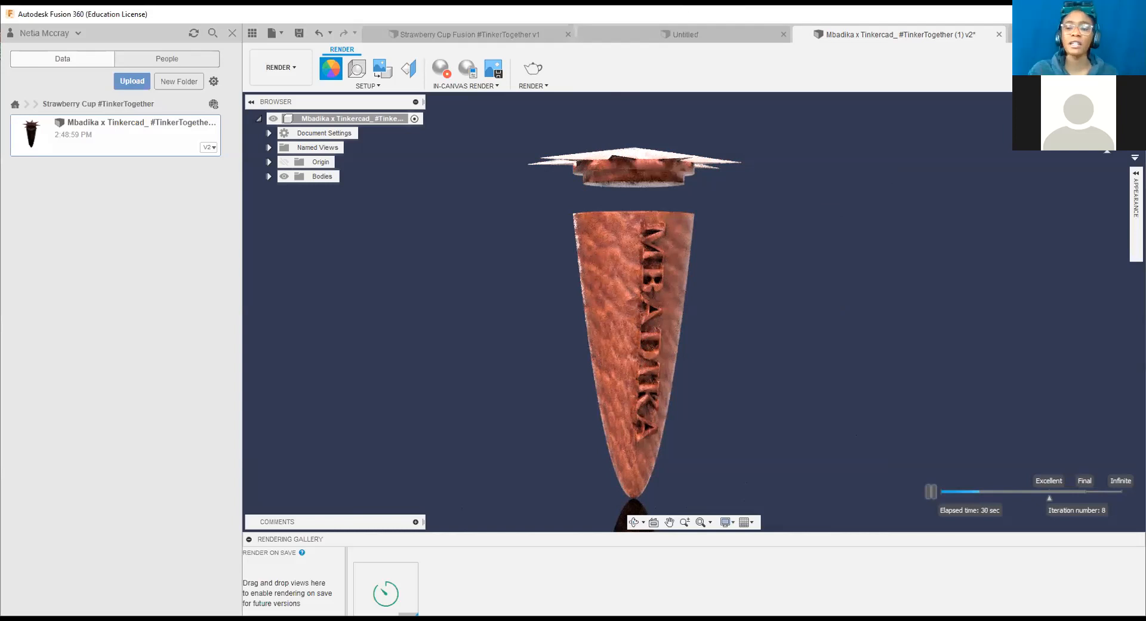
{"action": "middle_click_drag", "start_coordinate": [657, 262], "coordinate": [681, 334], "text": "shift"}
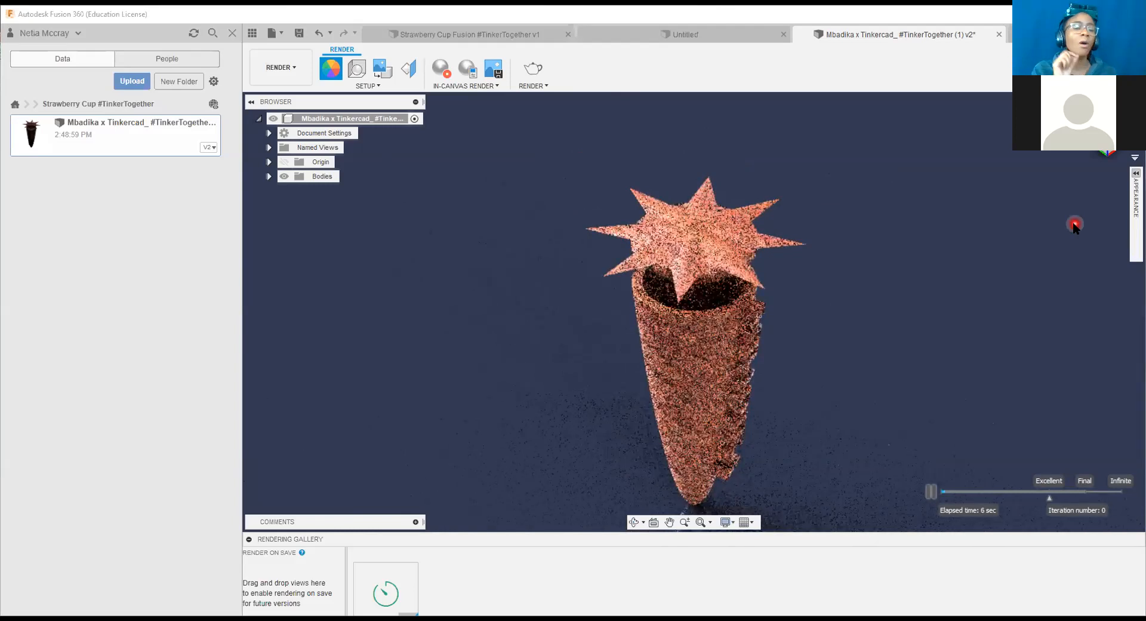
{"action": "key", "text": "a"}
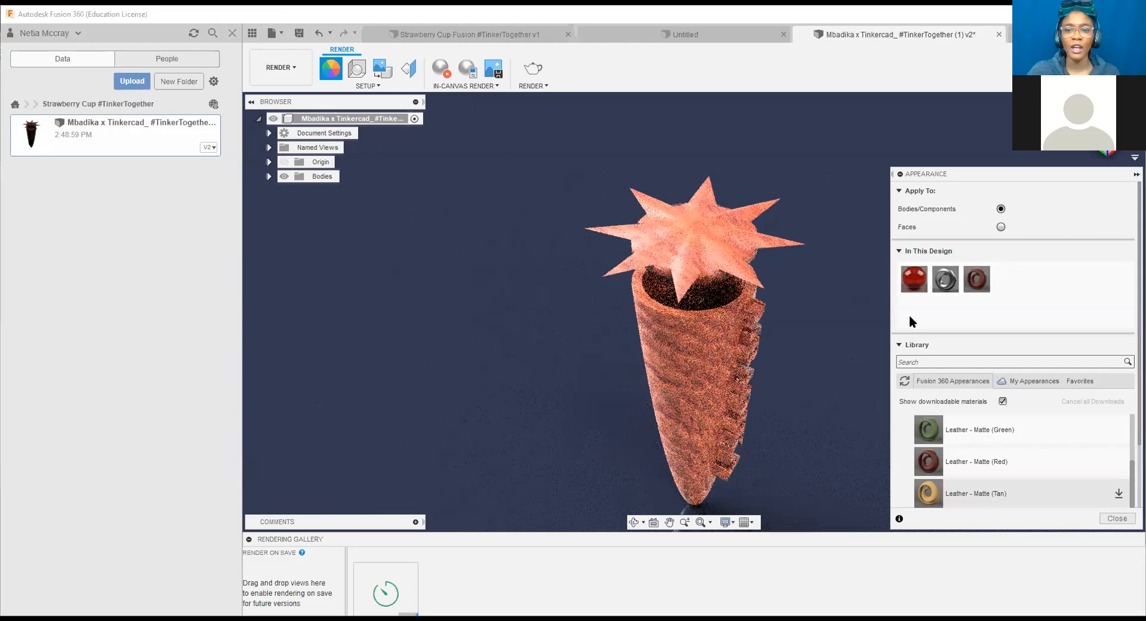
{"action": "left_click", "coordinate": [678, 252]}
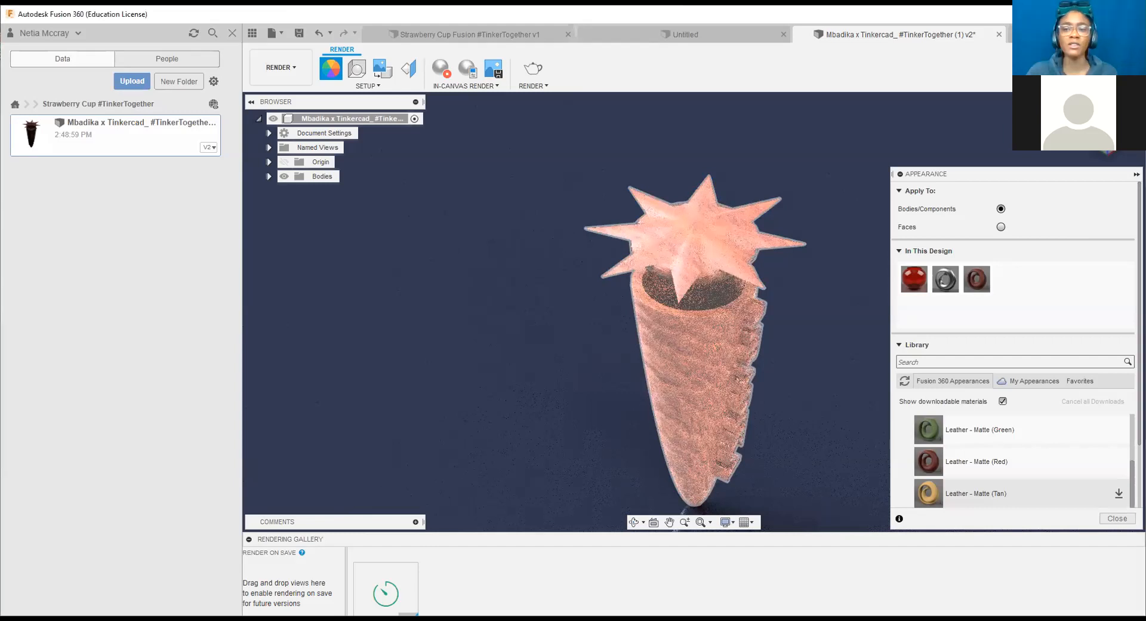
Step: Capture the front view and save it to Downloads as a PNG named "Mbadika x Tinkercad_ #TinkerTogether Fusion 360 Strawberry Cup"
{"action": "left_click", "coordinate": [1107, 126]}
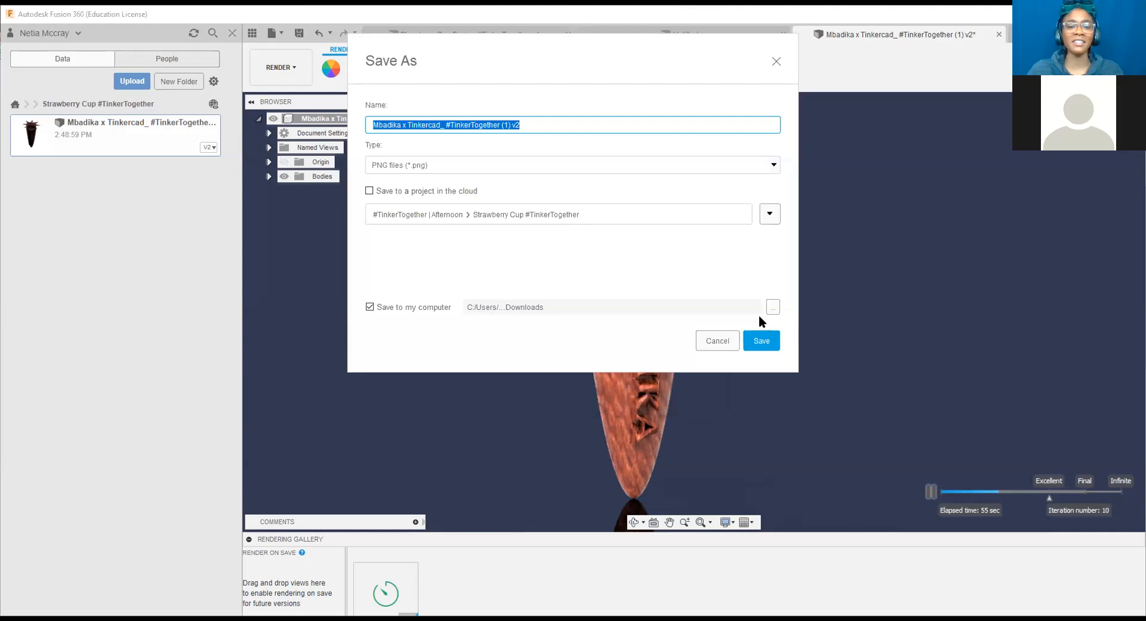
{"action": "key", "text": "End"}
{"action": "key", "text": "BackSpace"}
{"action": "key", "text": "BackSpace"}
{"action": "key", "text": "BackSpace"}
{"action": "key", "text": "BackSpace"}
{"action": "key", "text": "BackSpace"}
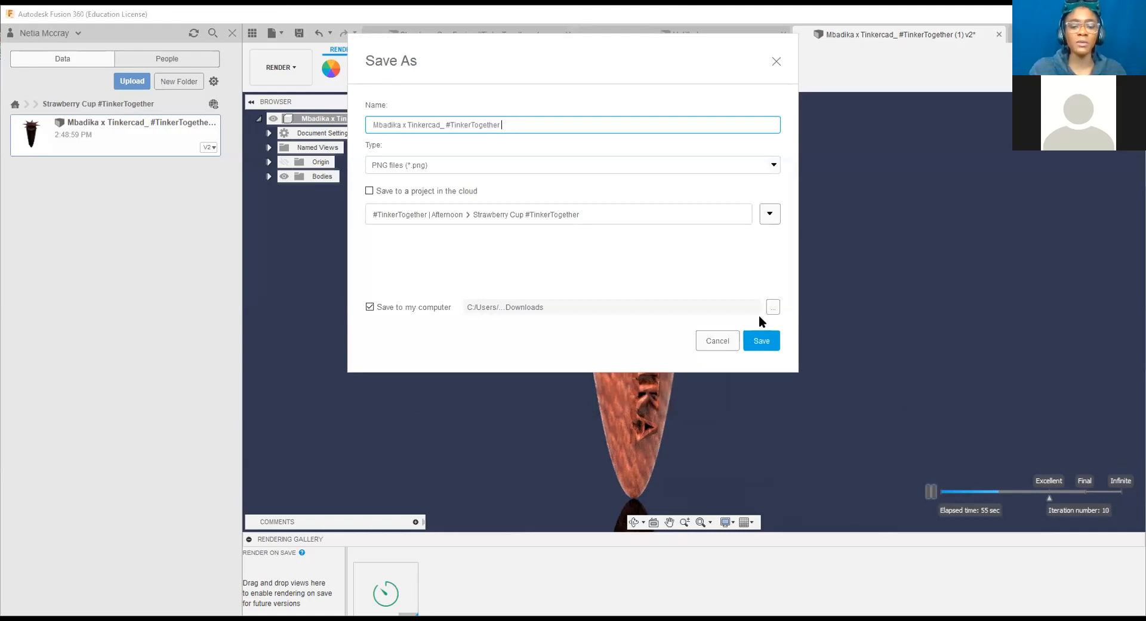
{"action": "type", "text": "Fusion 3"}
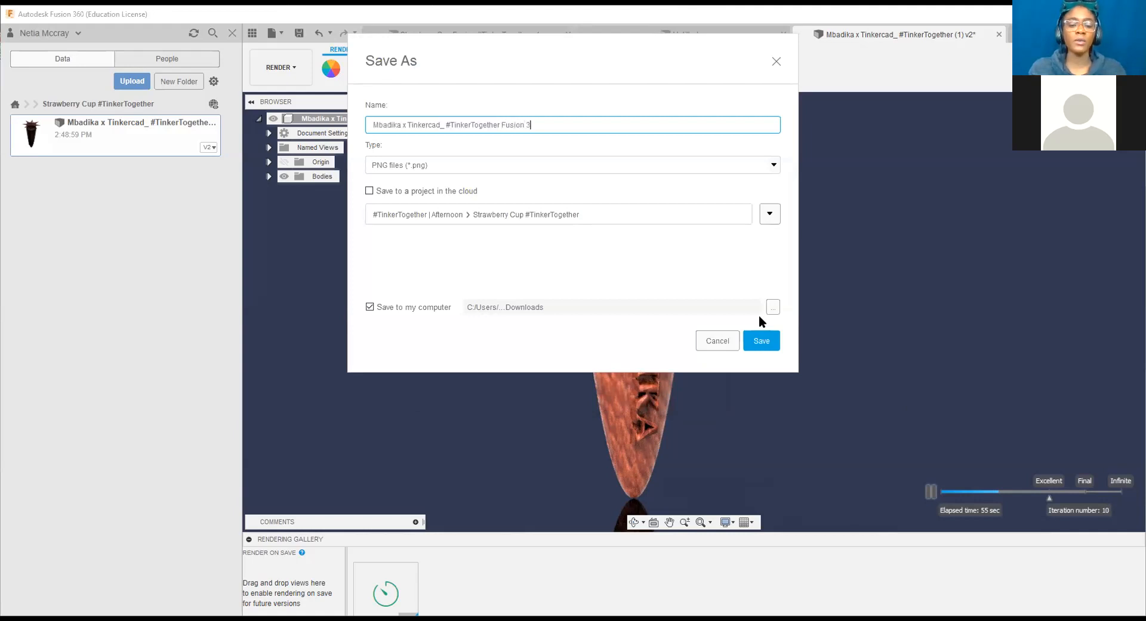
{"action": "type", "text": "60 Stra"}
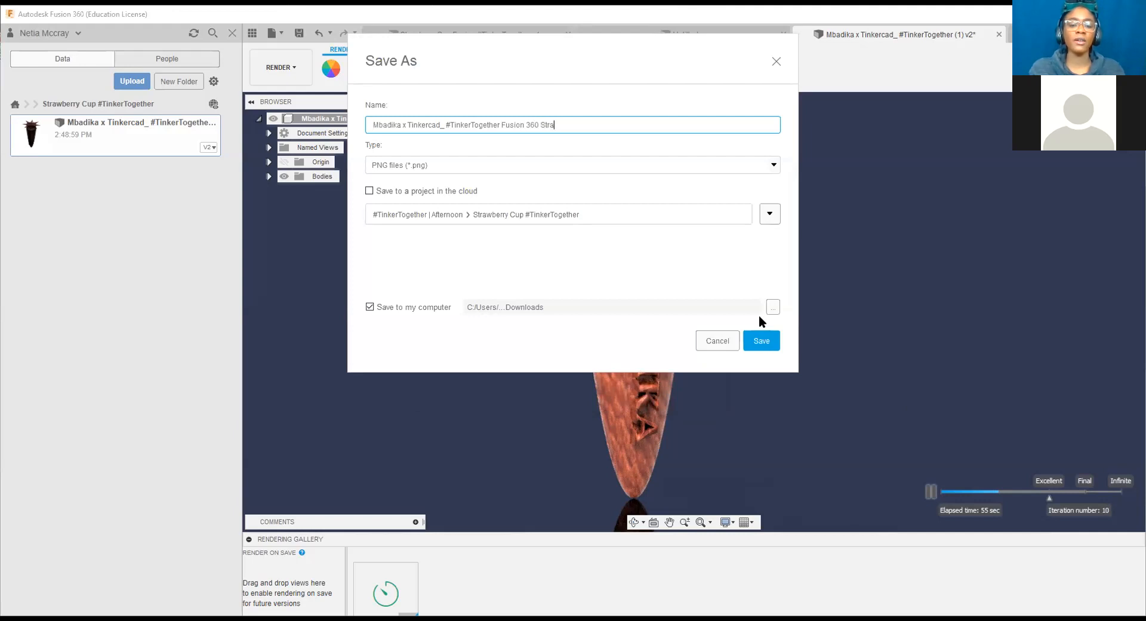
{"action": "type", "text": "wberry Cup"}
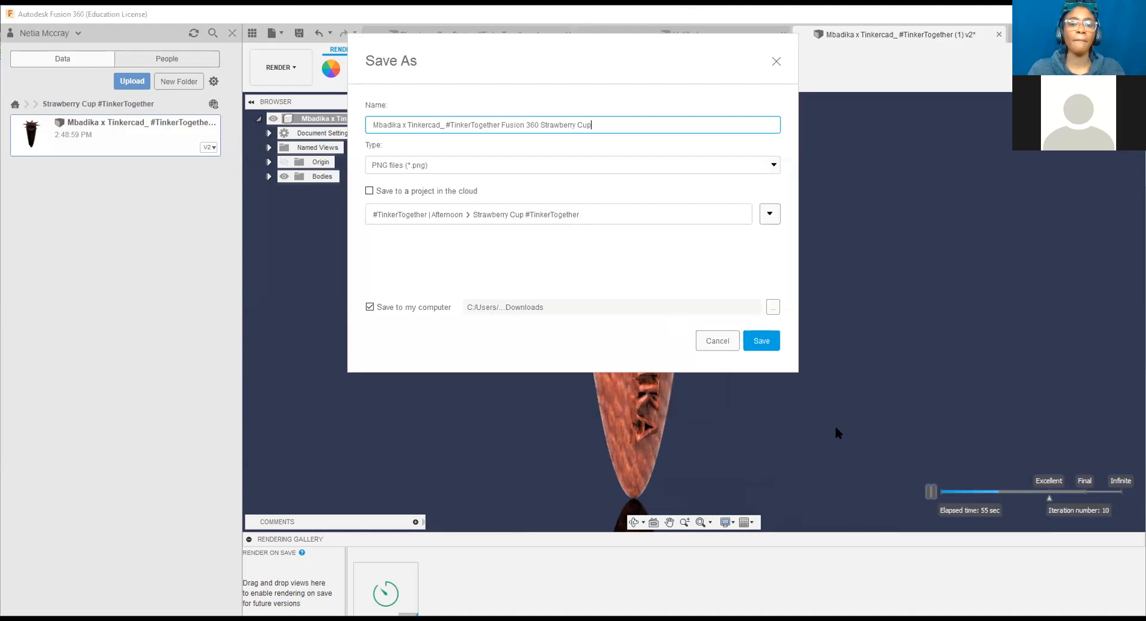
{"action": "key", "text": "Return"}
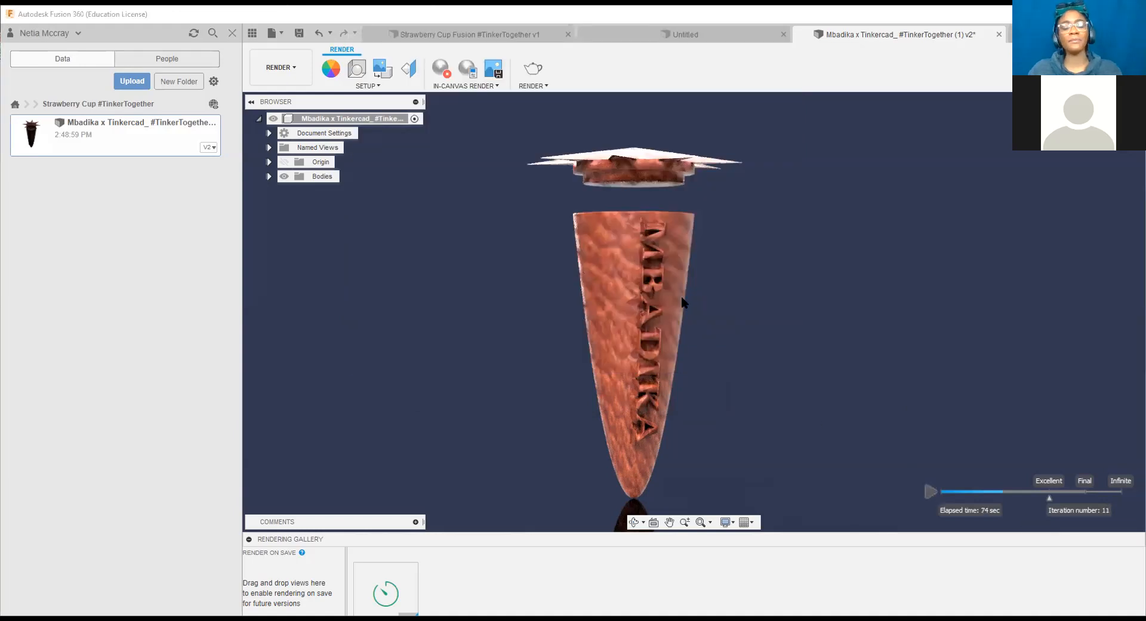
Step: Capture the current canvas view at the current document window size and save it as a PNG to Downloads
{"action": "left_click", "coordinate": [498, 71]}
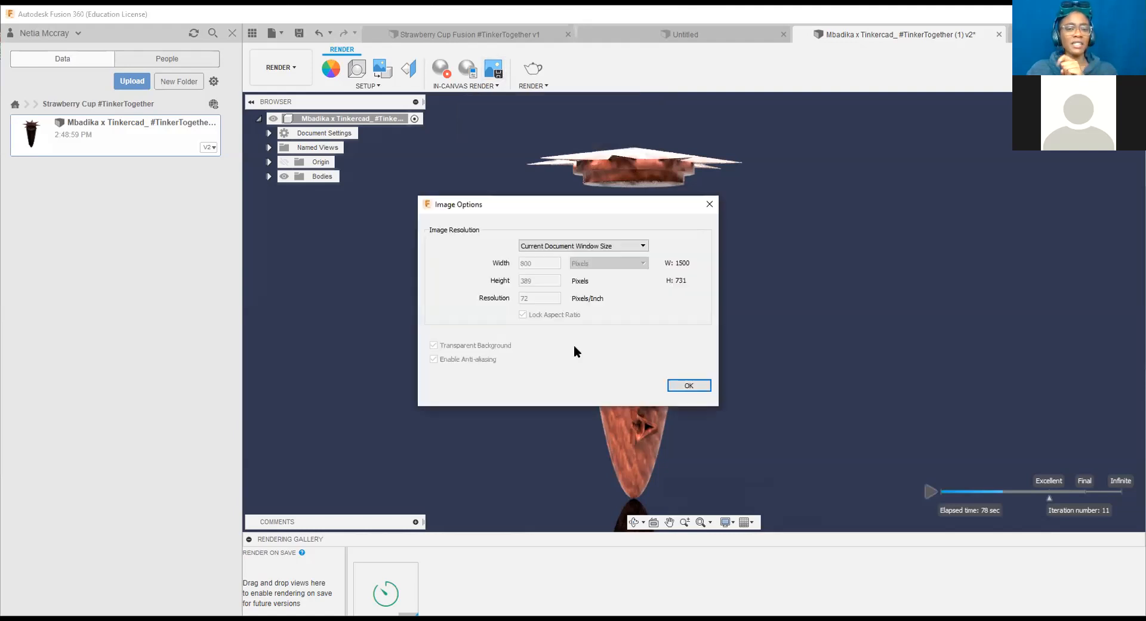
{"action": "left_click", "coordinate": [689, 384]}
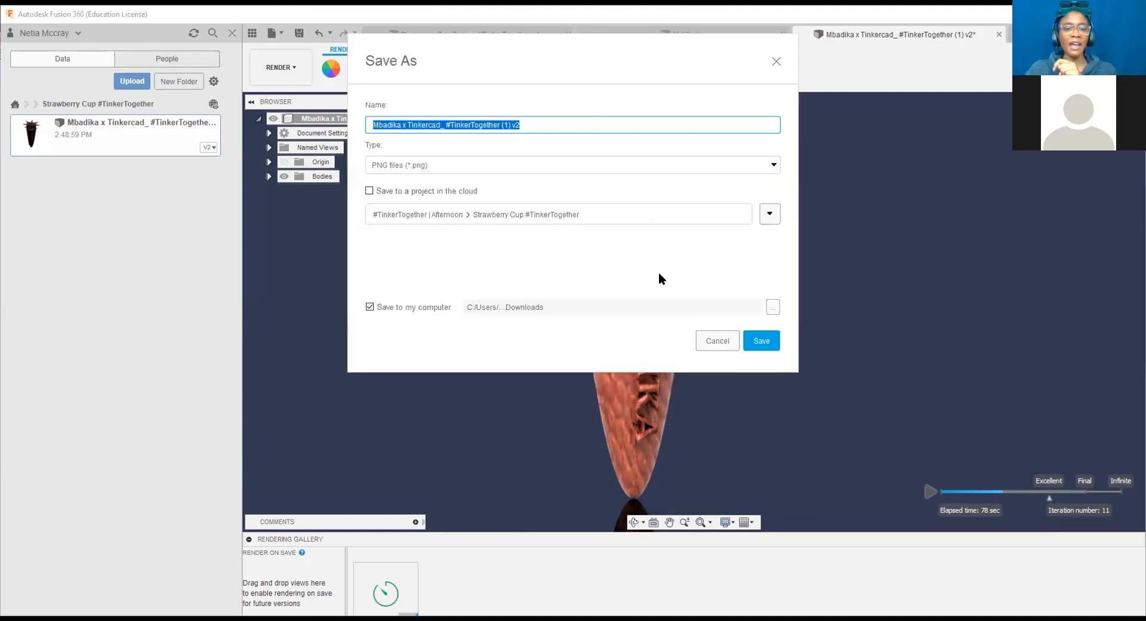
{"action": "left_click", "coordinate": [761, 341]}
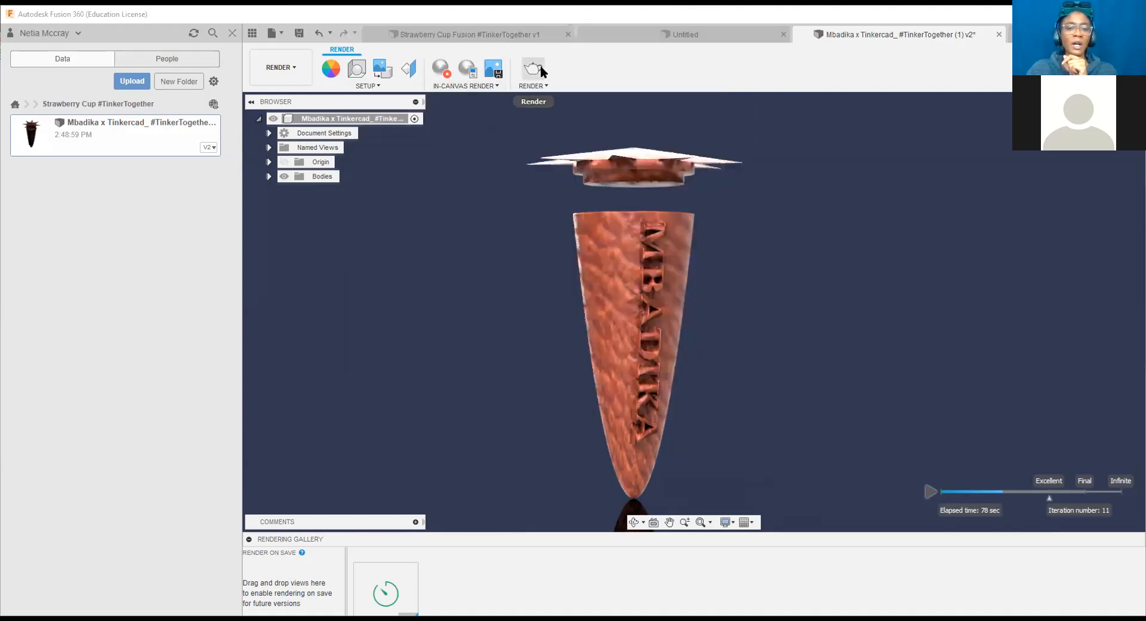
Step: Start another Final quality cloud render at 1500 by 731 px, and delete the failed rendering from the gallery
{"action": "left_click", "coordinate": [535, 68]}
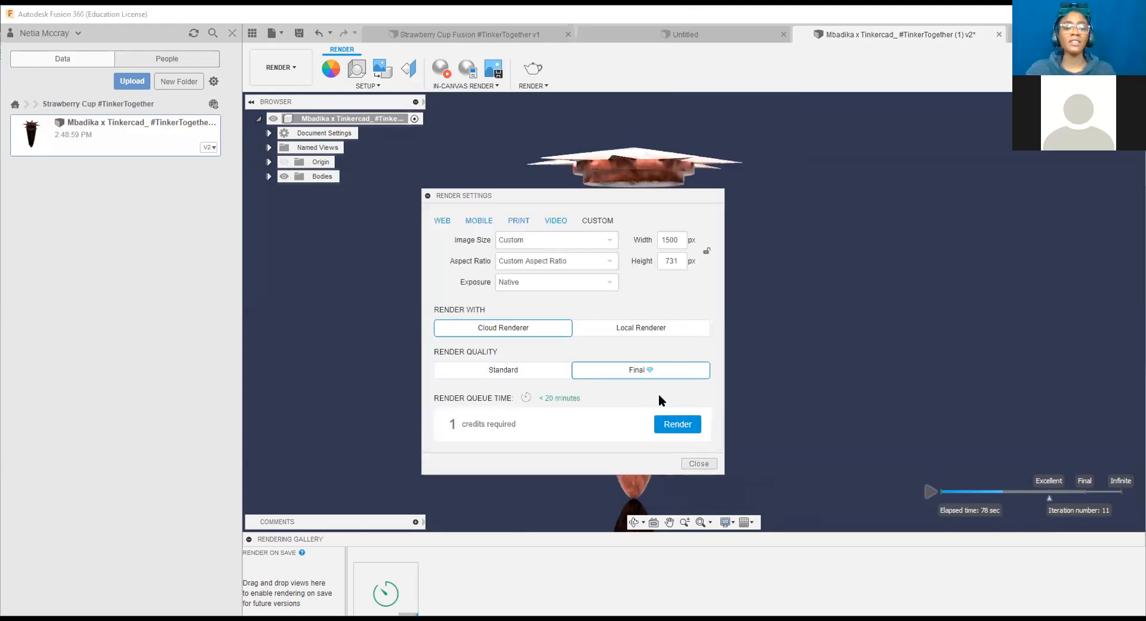
{"action": "left_click", "coordinate": [675, 426]}
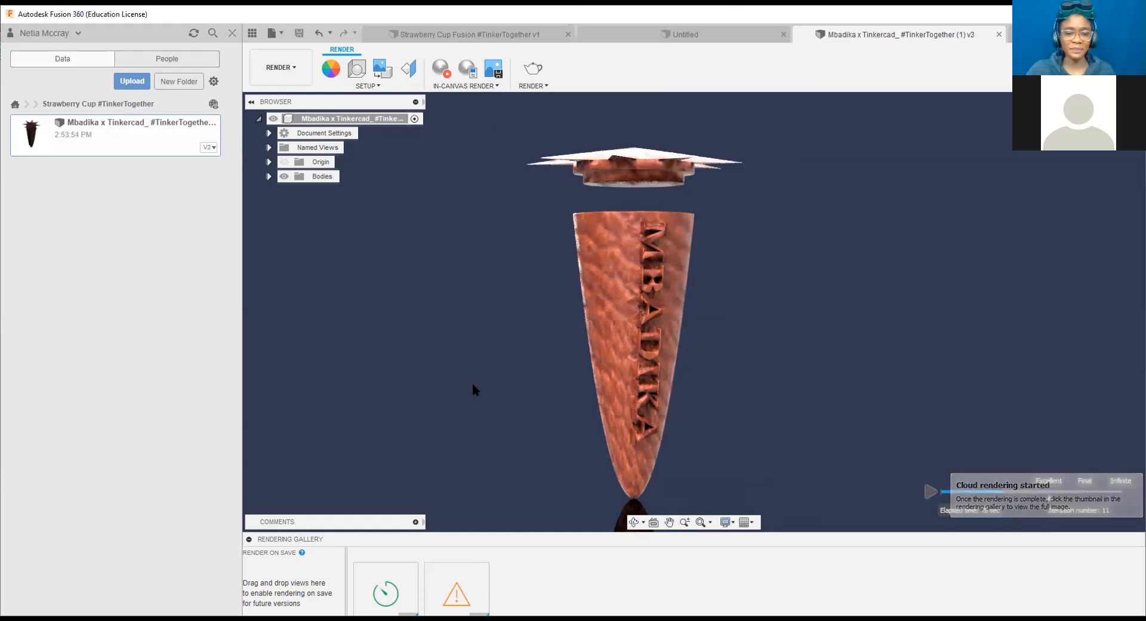
{"action": "double_click", "coordinate": [455, 594]}
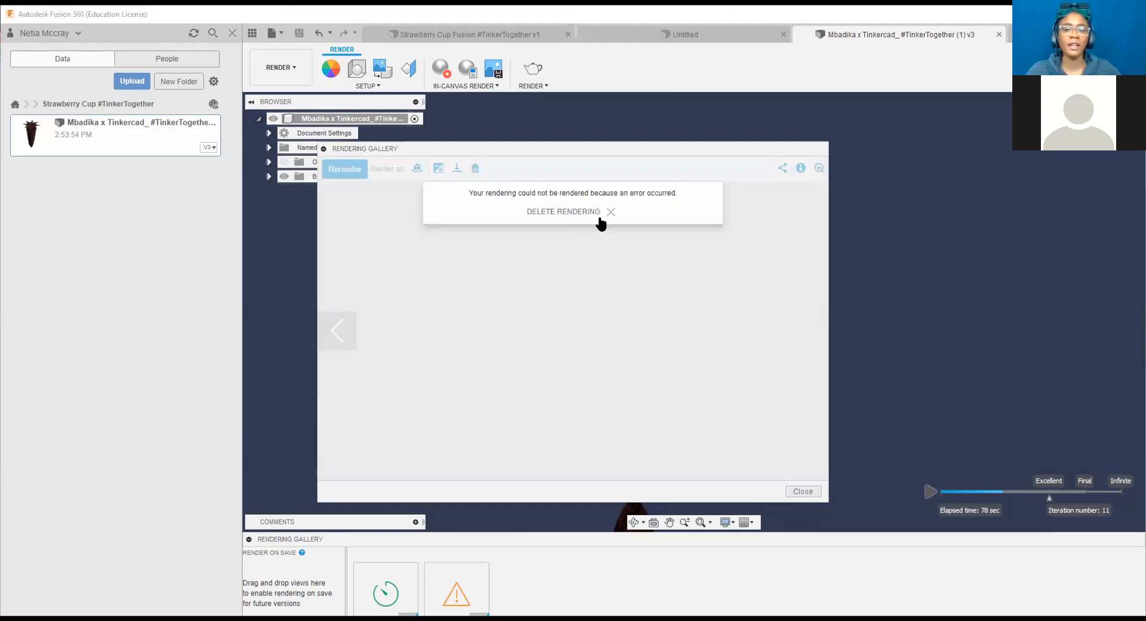
{"action": "left_click", "coordinate": [589, 211]}
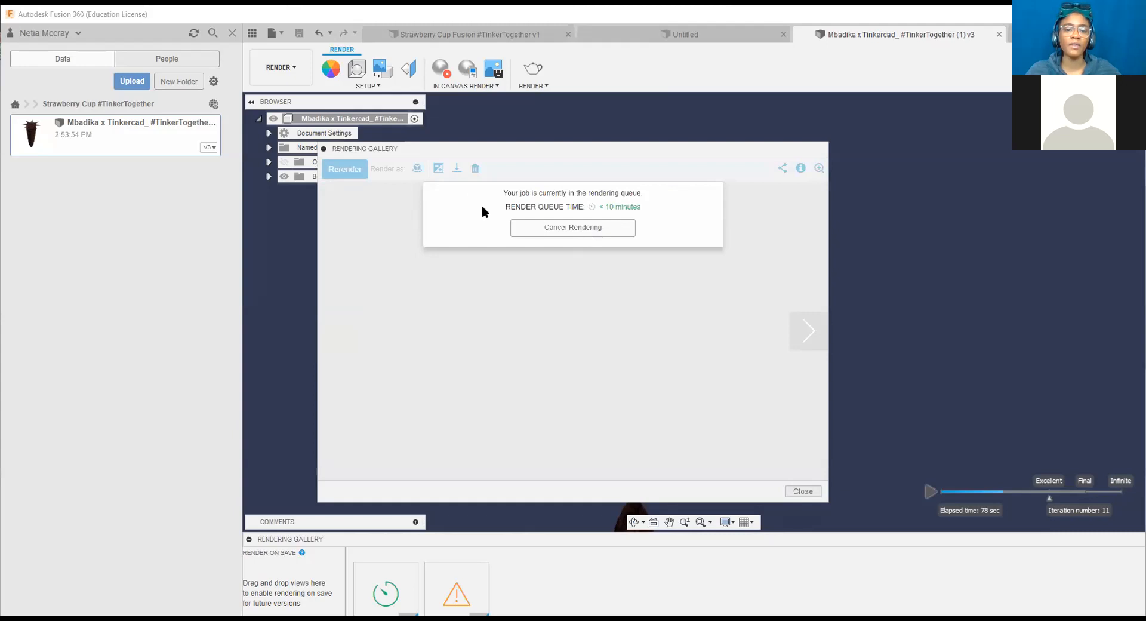
Step: Collapse the rendering gallery window and move it clear of the strawberry cup's lid
{"action": "left_click", "coordinate": [324, 149]}
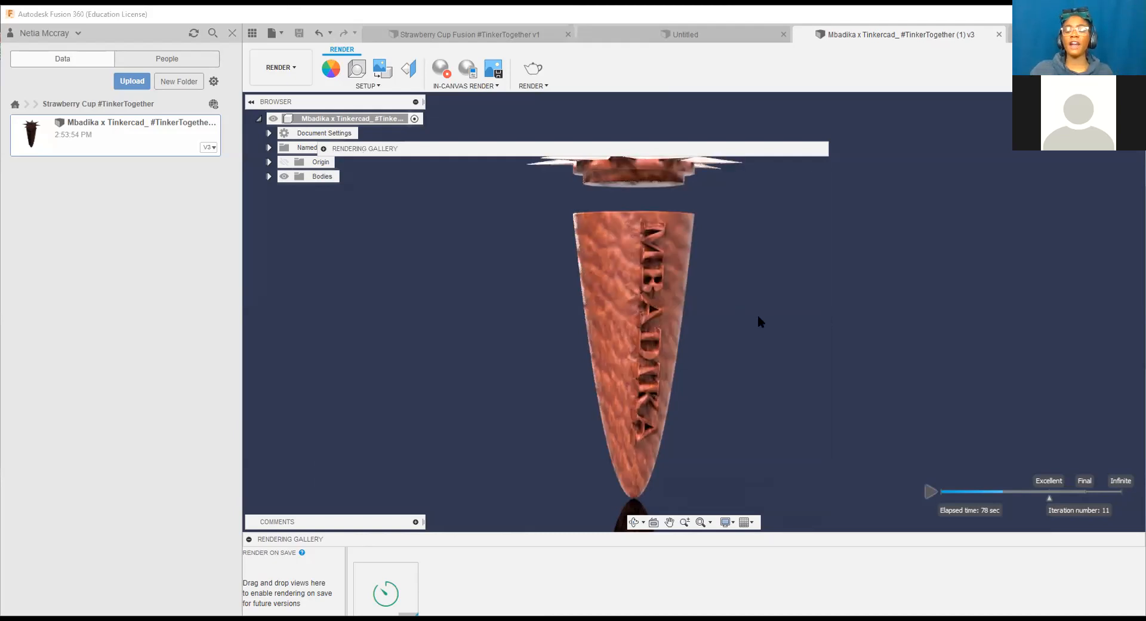
{"action": "left_click_drag", "start_coordinate": [542, 153], "coordinate": [657, 105]}
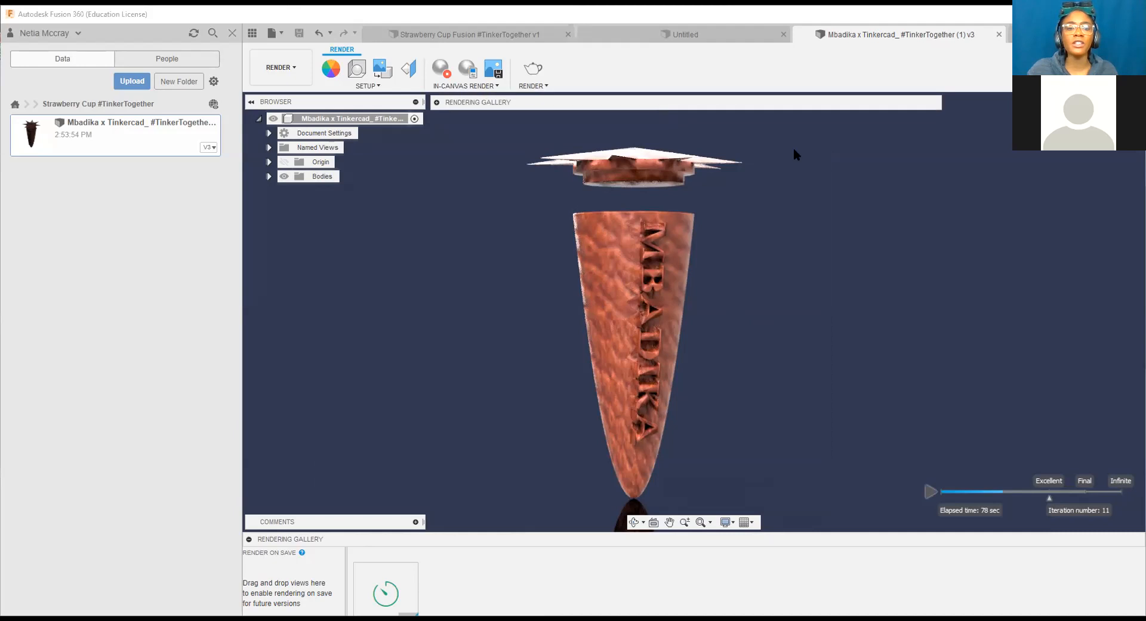
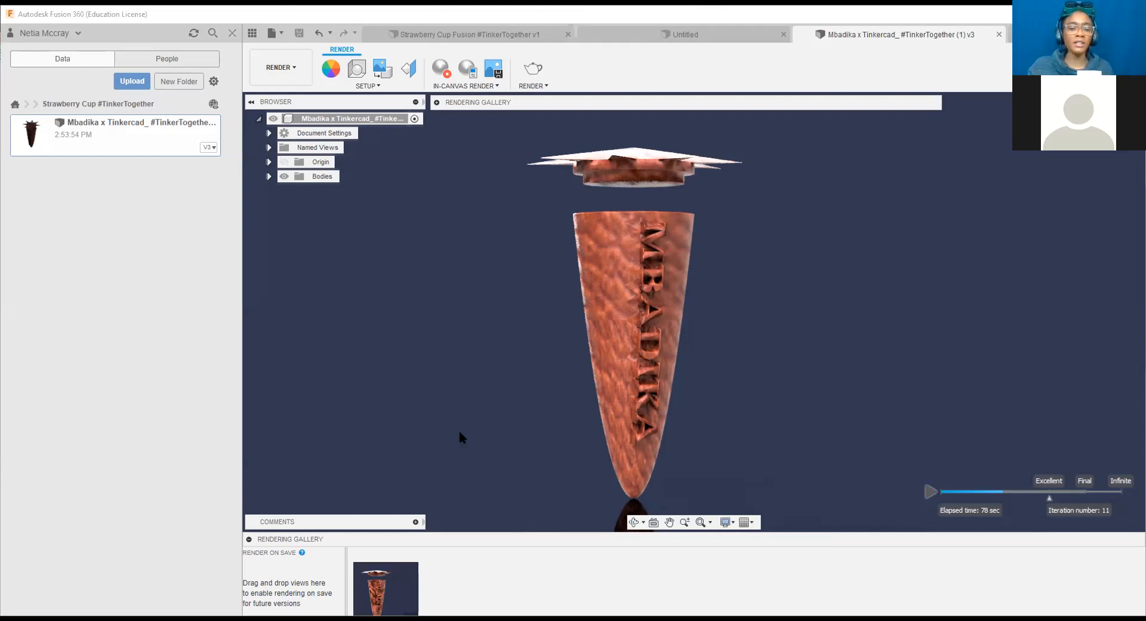
Step: Reopen the rendering gallery and apply post-processing to the finished render with the Vivid preset and color preserving on
{"action": "mouse_move", "coordinate": [387, 582]}
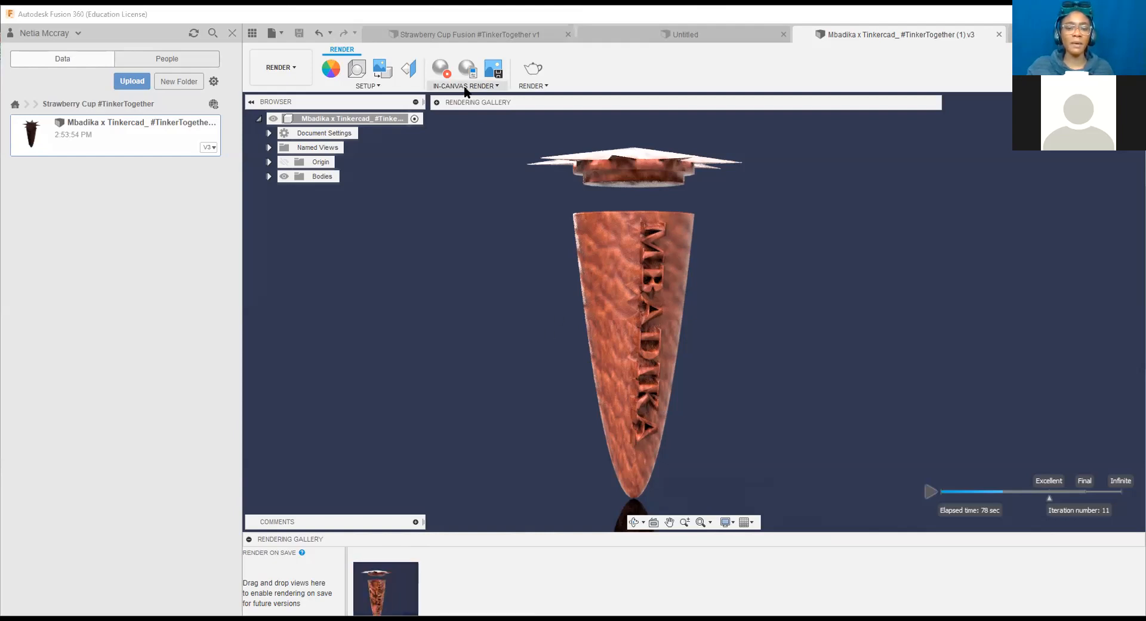
{"action": "left_click", "coordinate": [437, 103]}
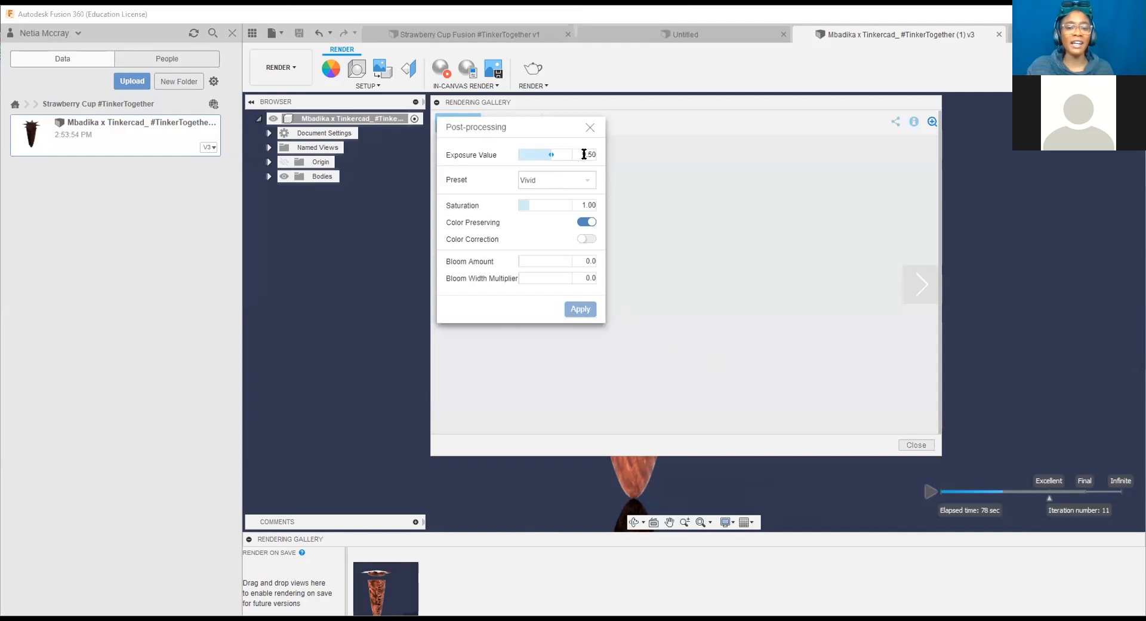
{"action": "left_click", "coordinate": [581, 309]}
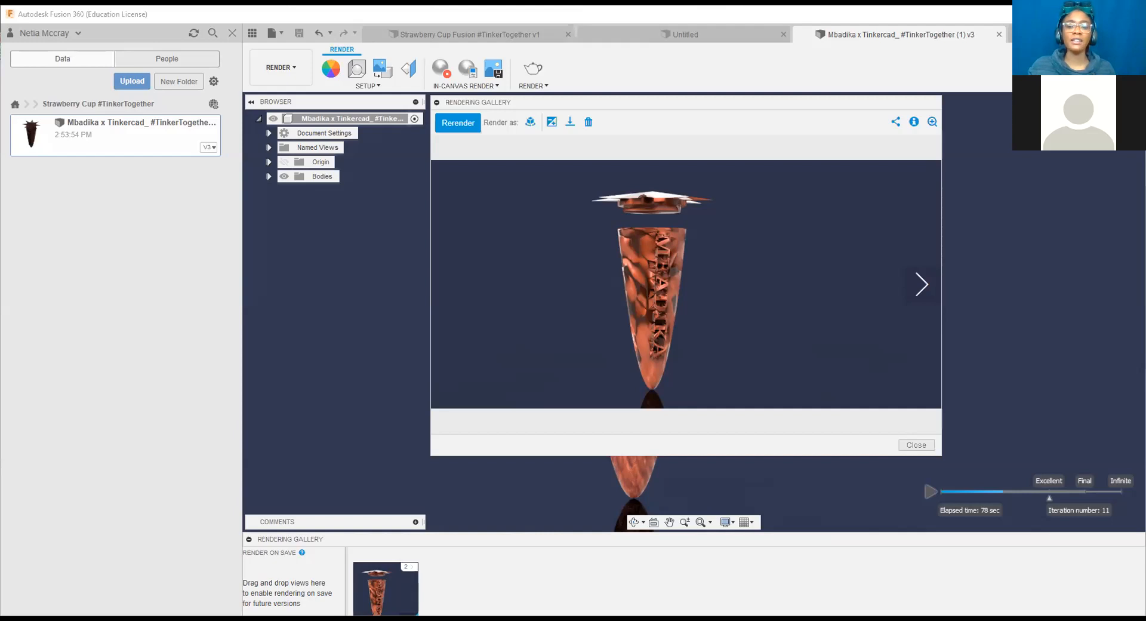
Step: Switch to Tinkercad to view the original strawberry cup from the front, and return to the Fusion 360 rendering for comparison
{"action": "key", "text": "alt+Tab"}
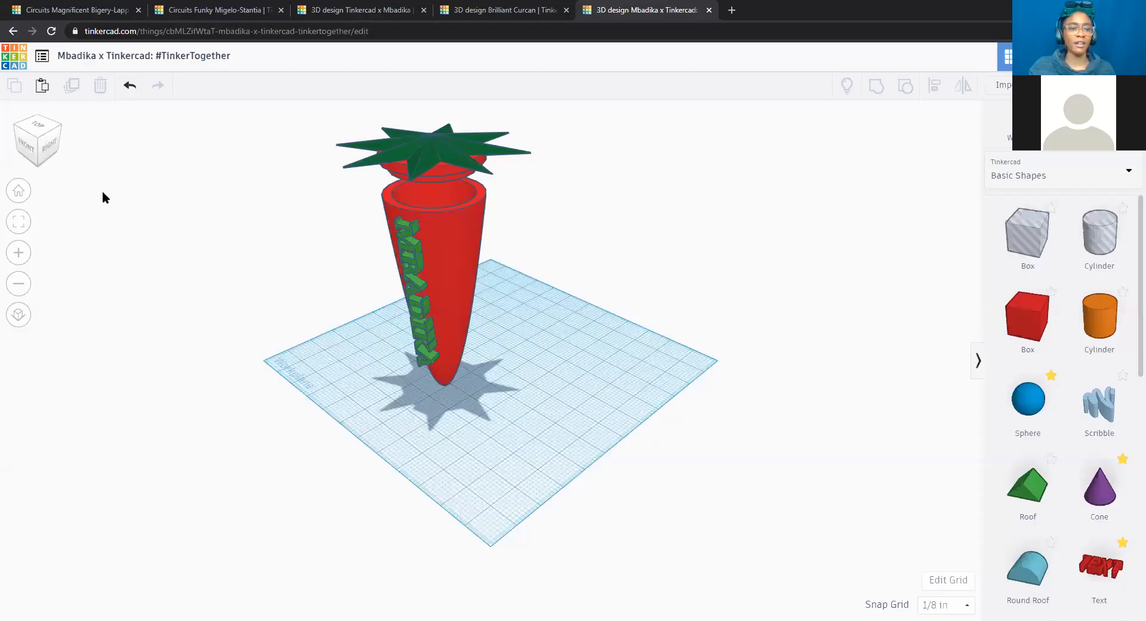
{"action": "left_click_drag", "start_coordinate": [40, 147], "coordinate": [55, 147]}
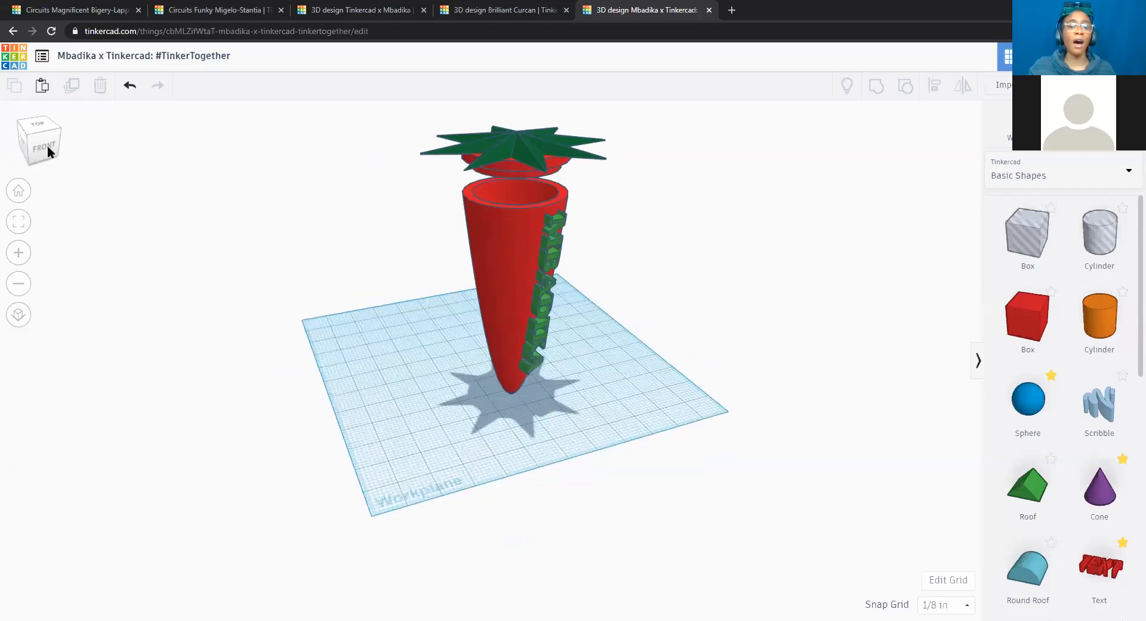
{"action": "left_click", "coordinate": [48, 145]}
{"action": "left_click_drag", "start_coordinate": [47, 145], "coordinate": [200, 194]}
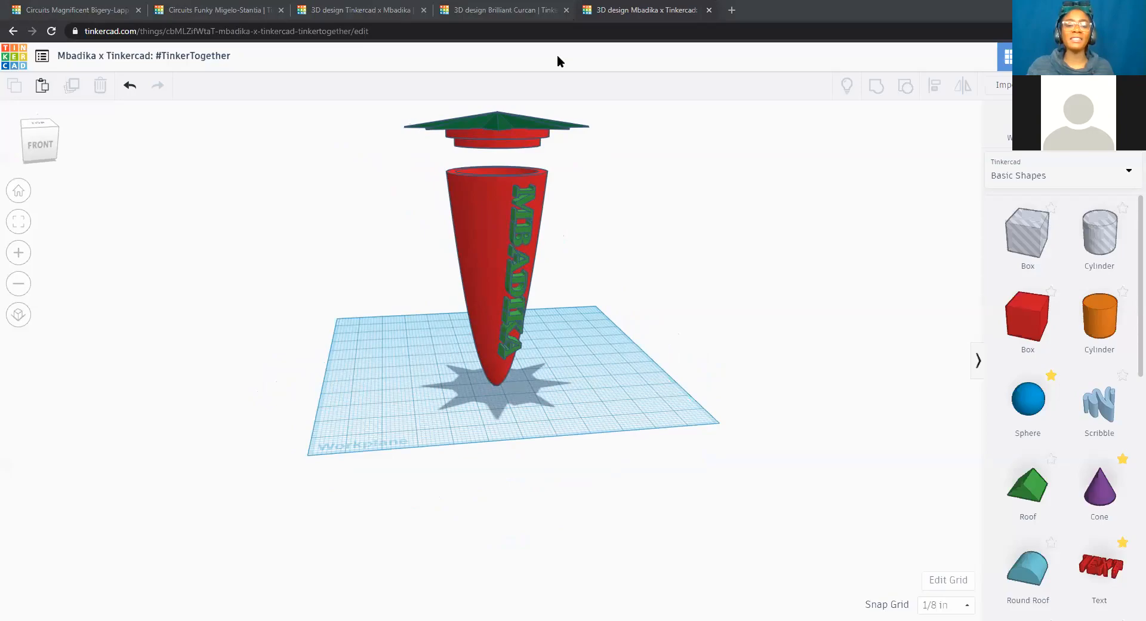
{"action": "key", "text": "alt+Tab"}
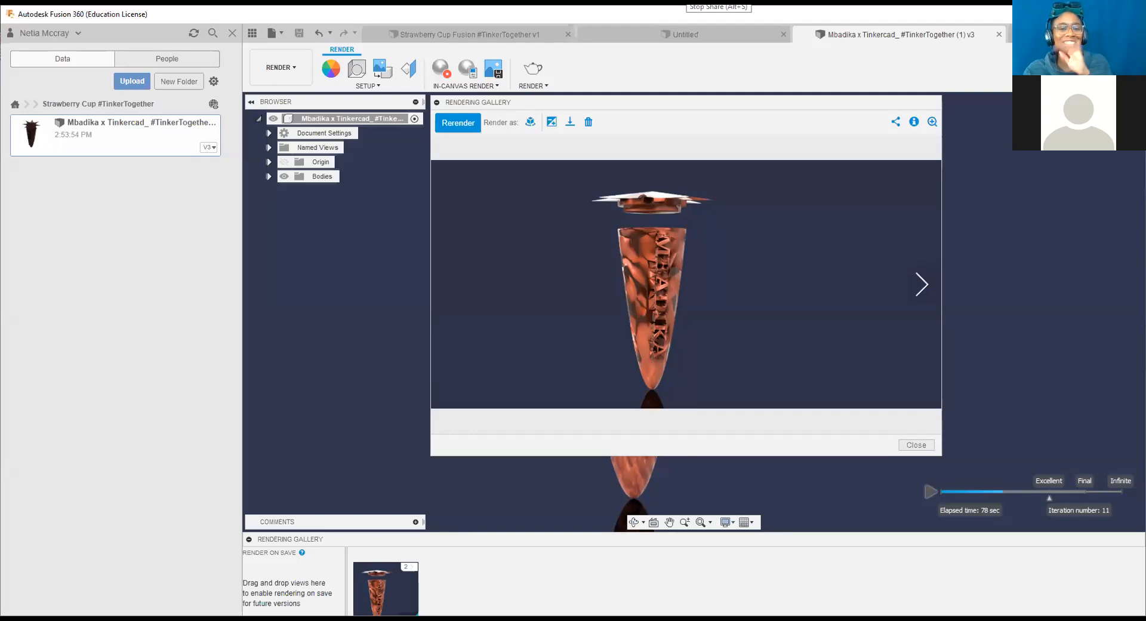
{"action": "left_click", "coordinate": [716, 3]}
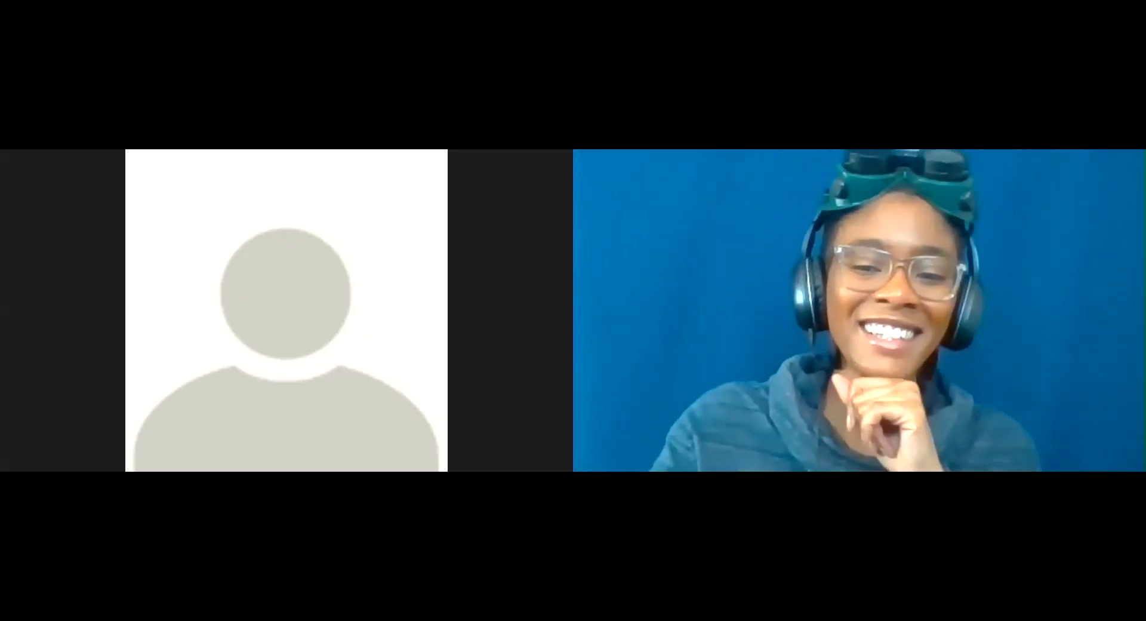